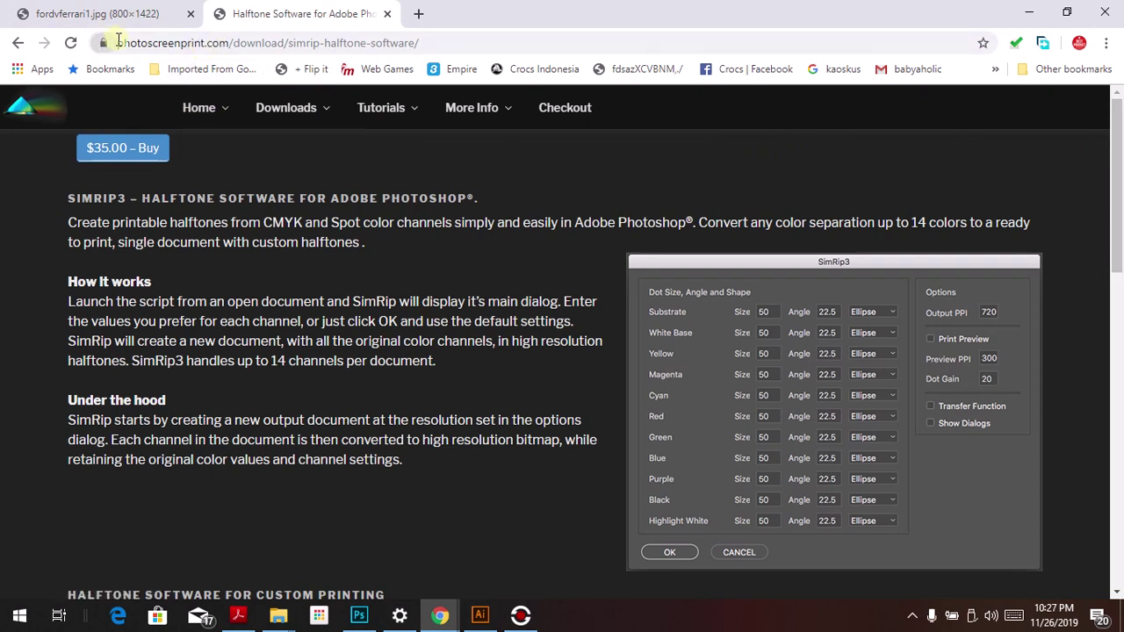
Step: Review the SimRip3 halftone software page and the fordvferrari1.jpg poster in the browser, including the poster at full size
drag(119, 41, 390, 45)
mouse_move(312, 114)
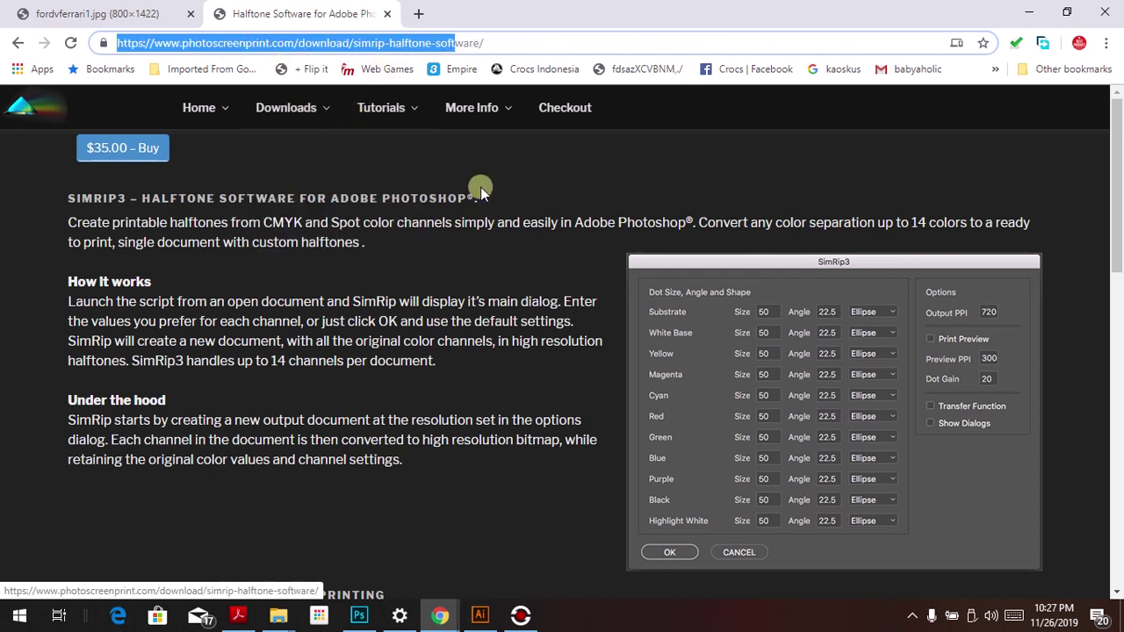
click(262, 156)
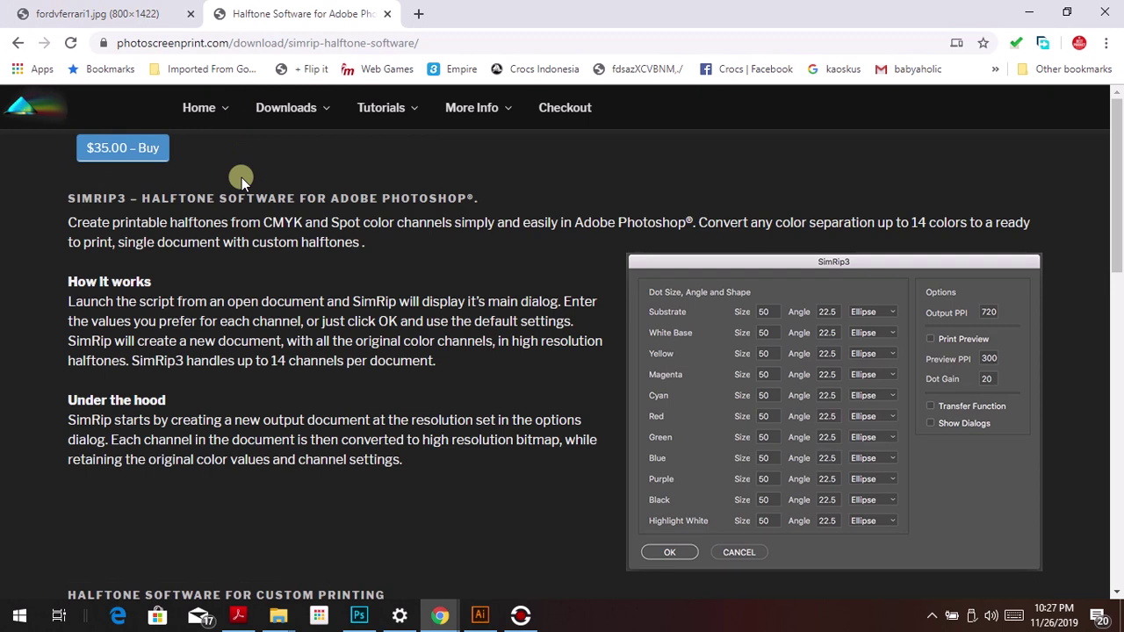
click(130, 13)
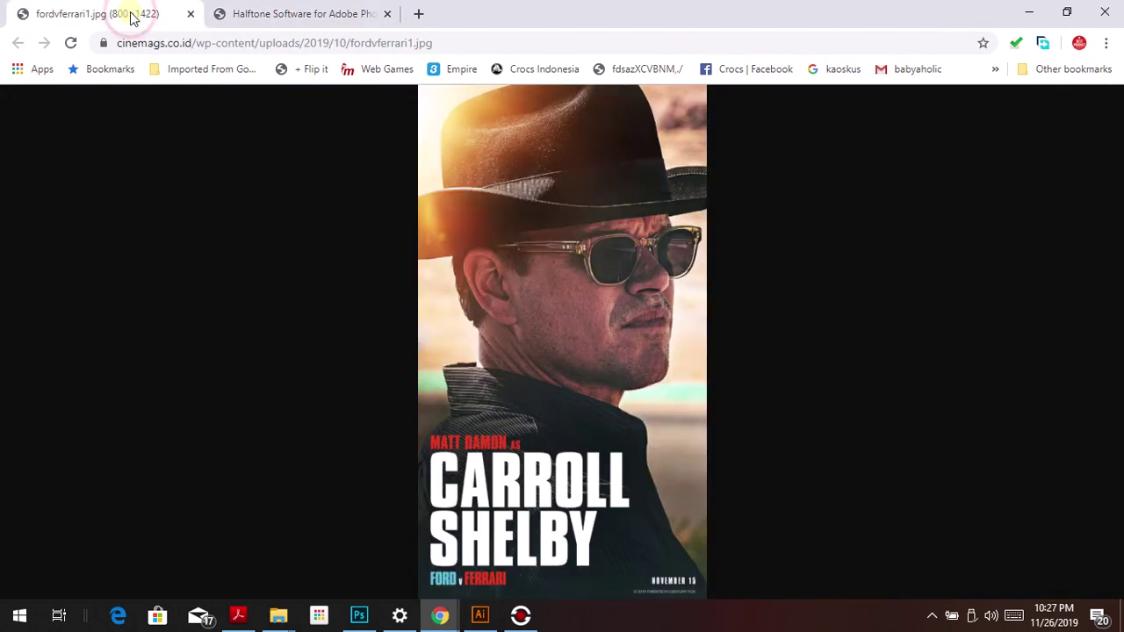
click(587, 338)
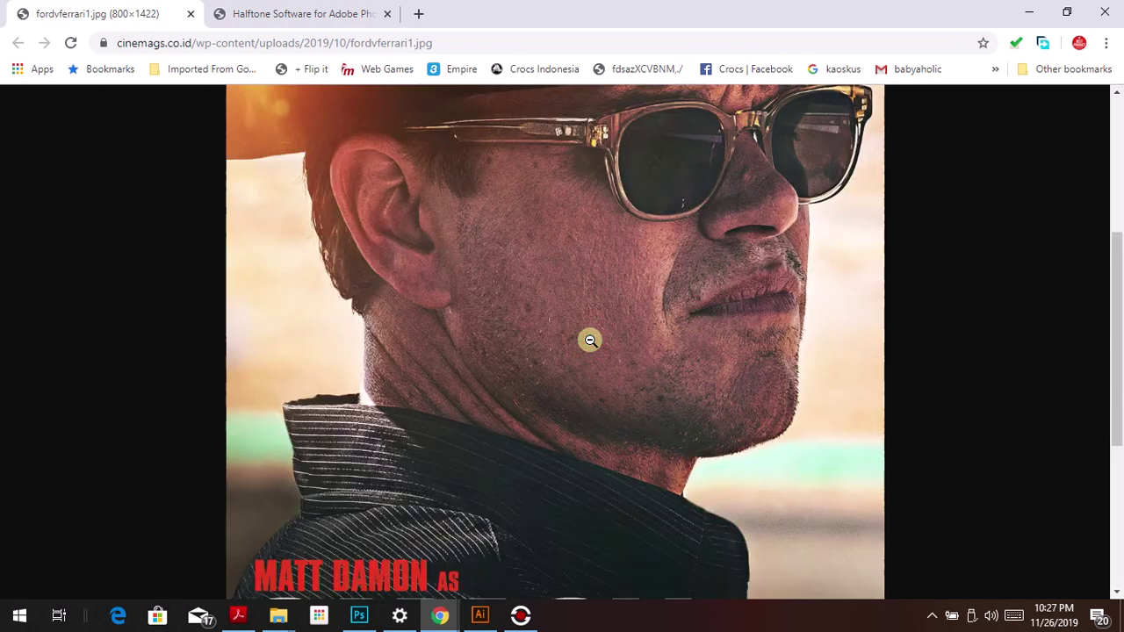
click(590, 340)
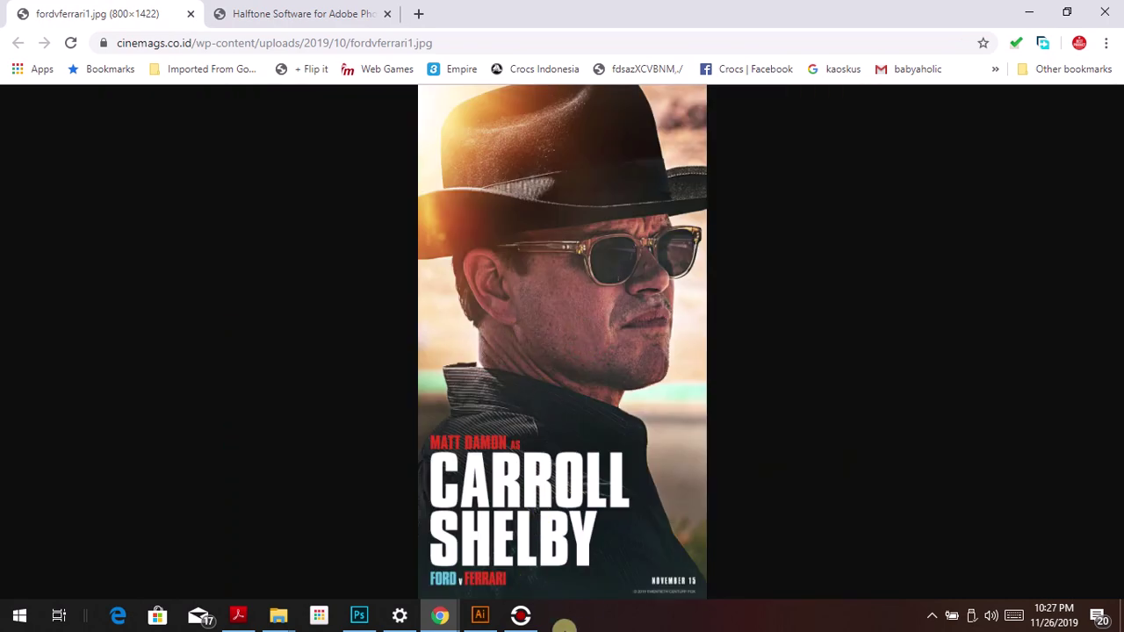
Step: Switch to Photoshop and open the fordvferrari1 image from the 14. MARKETING folder
click(359, 614)
click(45, 11)
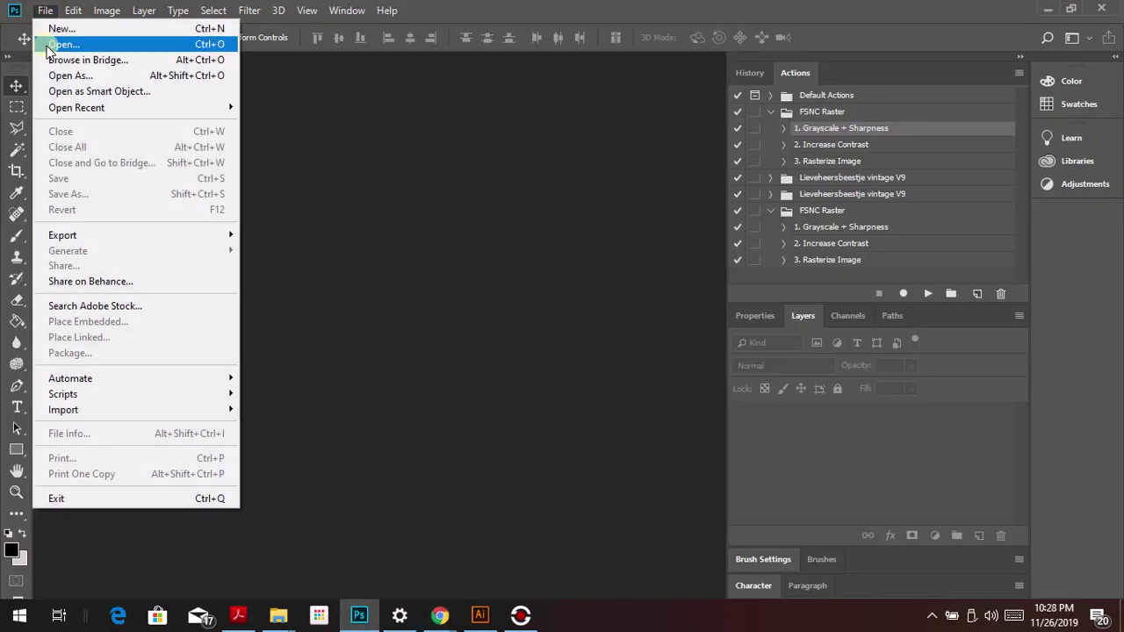
click(46, 44)
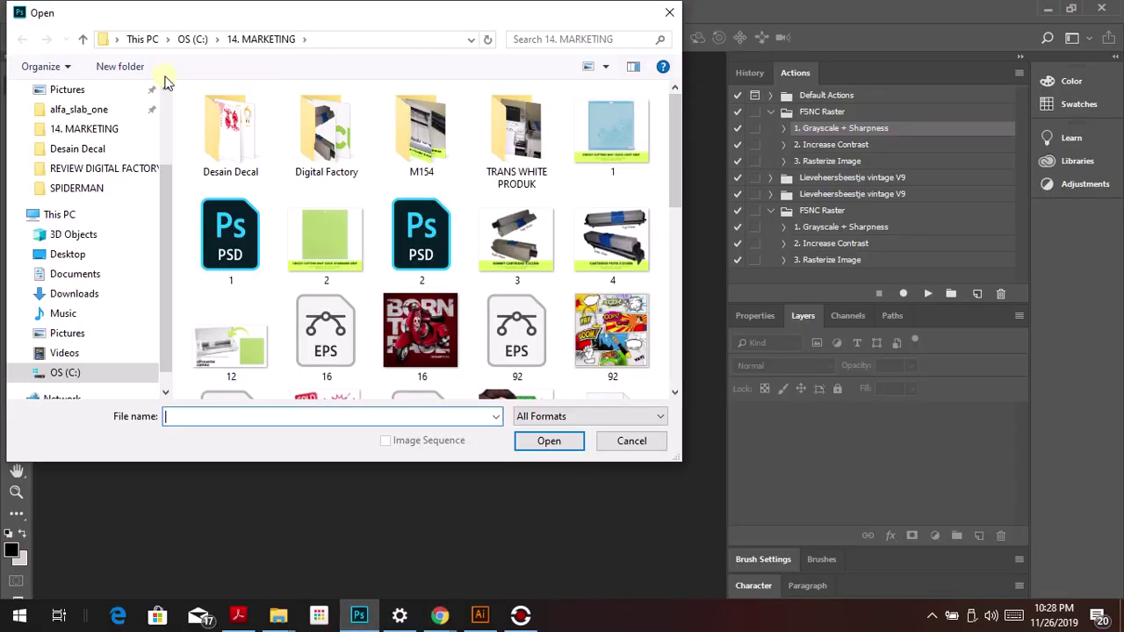
drag(675, 158, 673, 372)
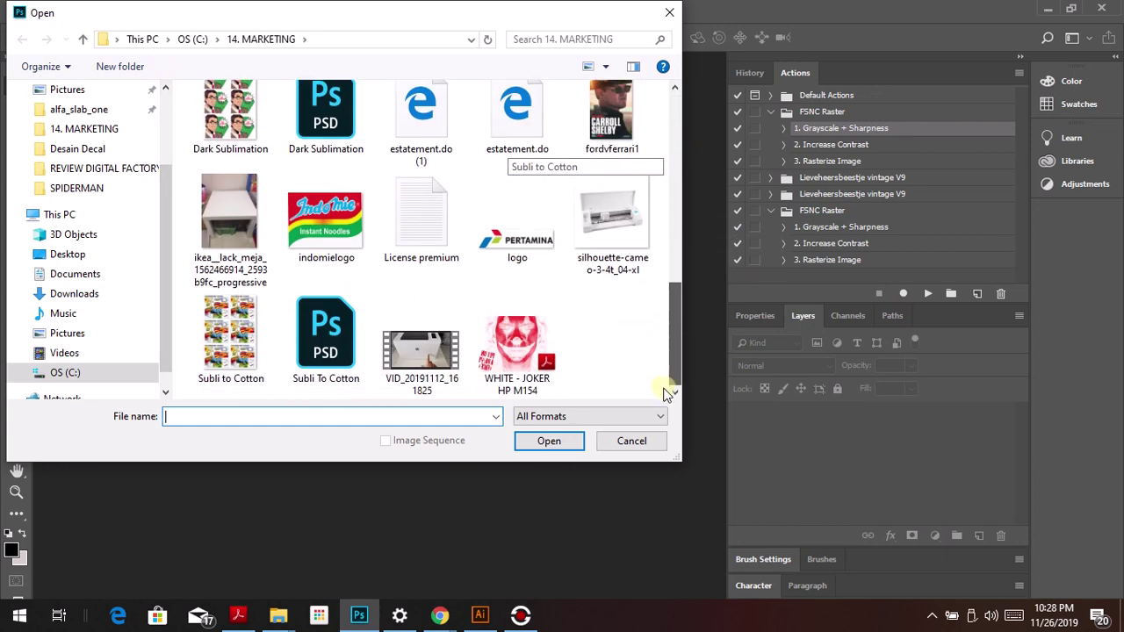
double_click(624, 128)
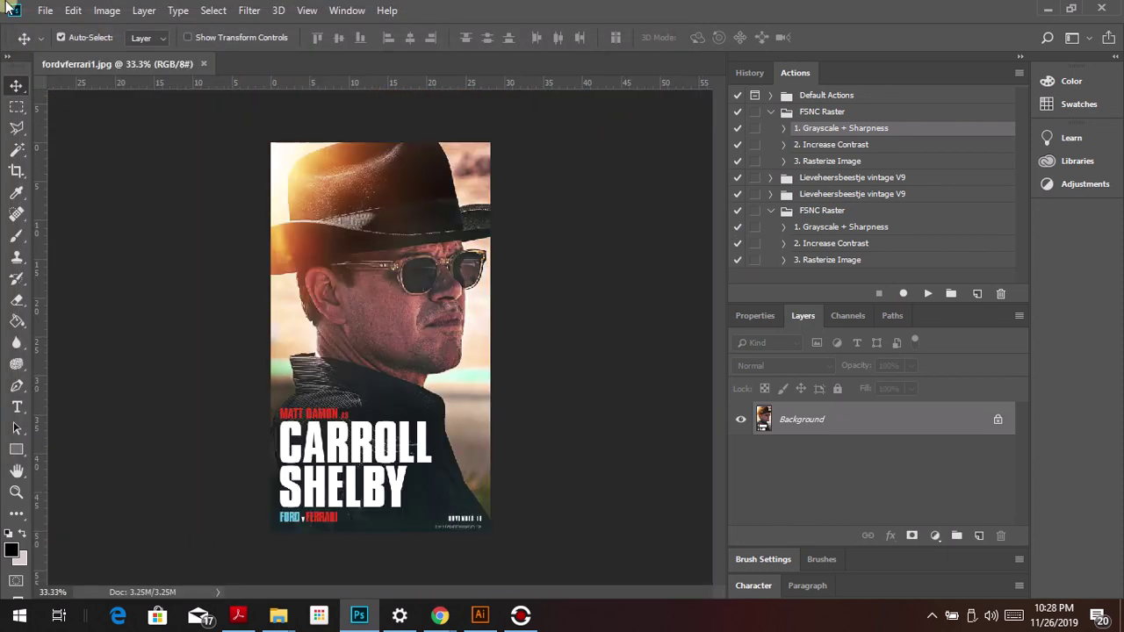
click(106, 10)
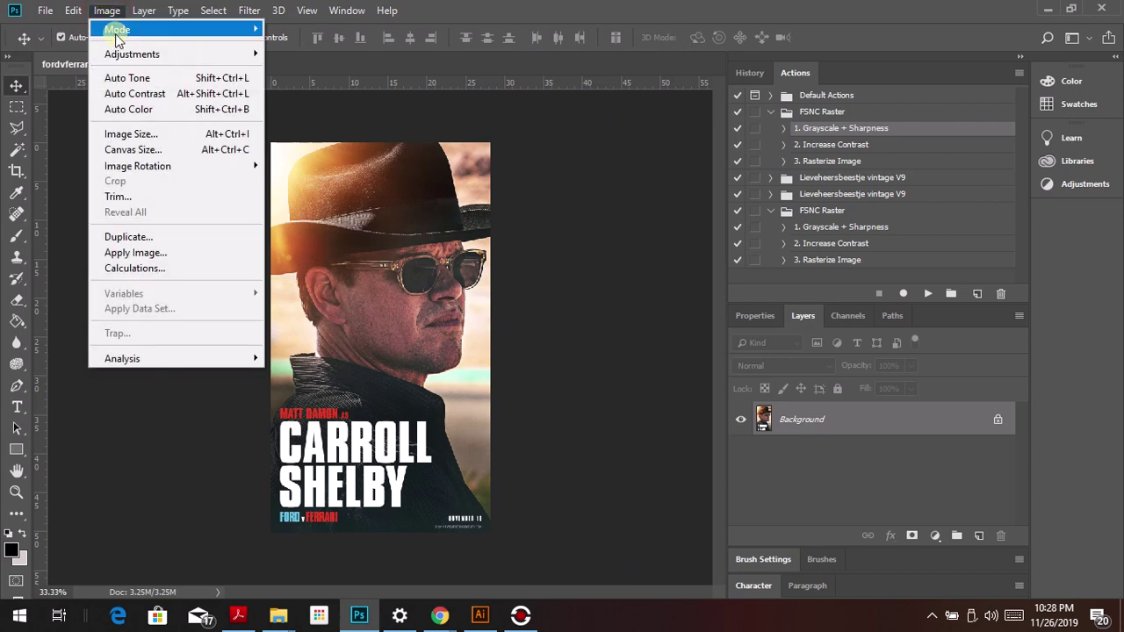
click(576, 142)
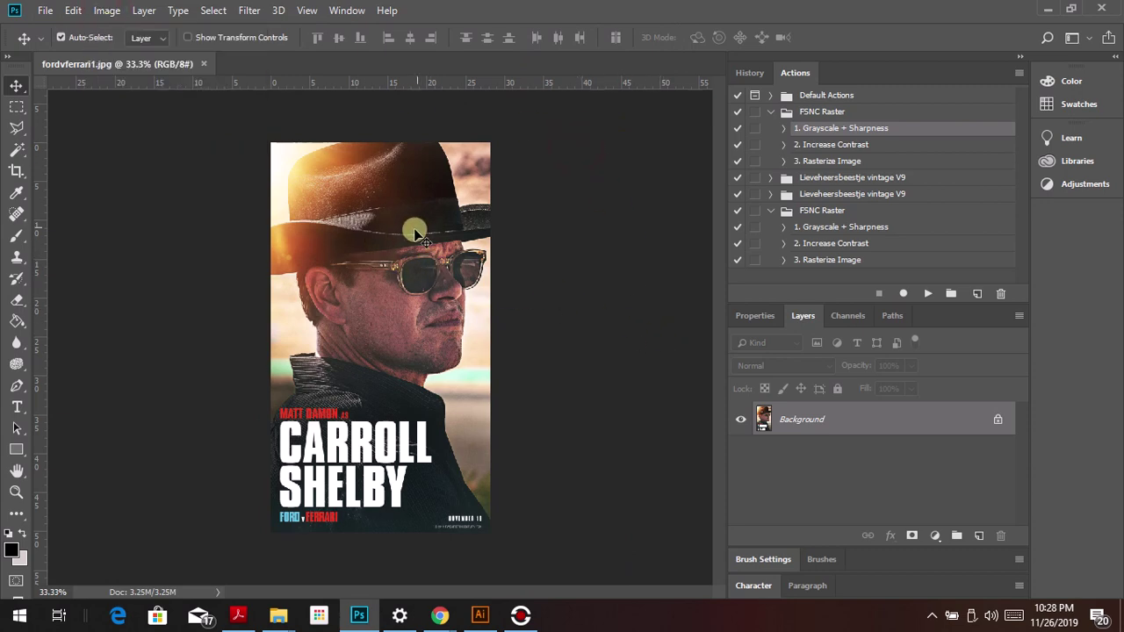
scroll(418, 232, up, 5)
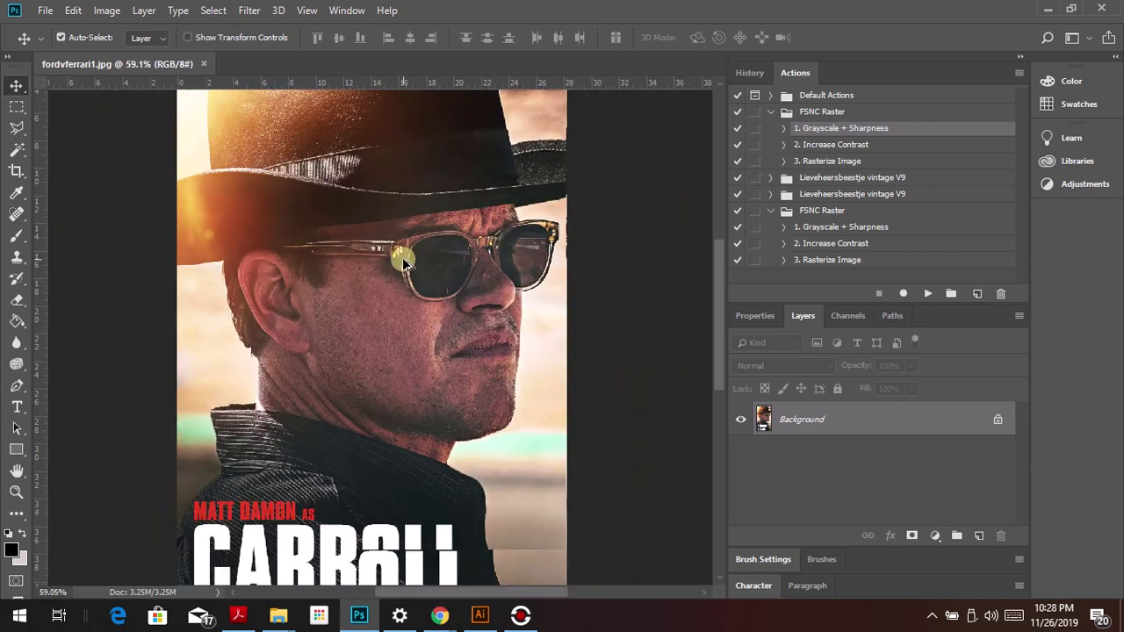
scroll(403, 262, down, 2)
Step: Launch the PSP SimRip3 script on the open poster image
click(45, 11)
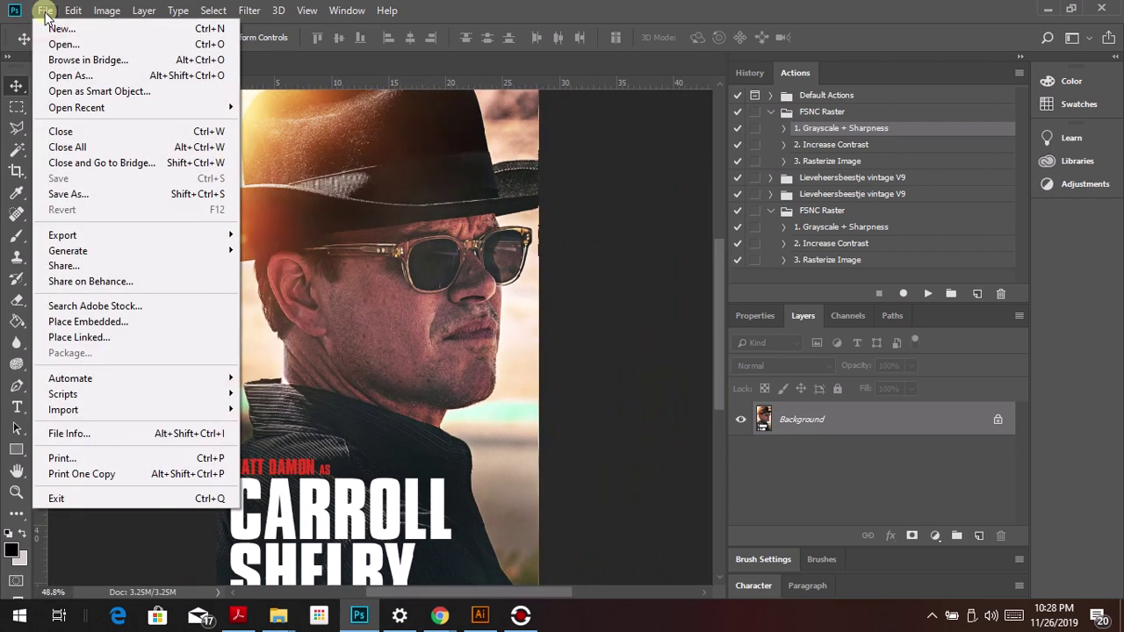
mouse_move(120, 395)
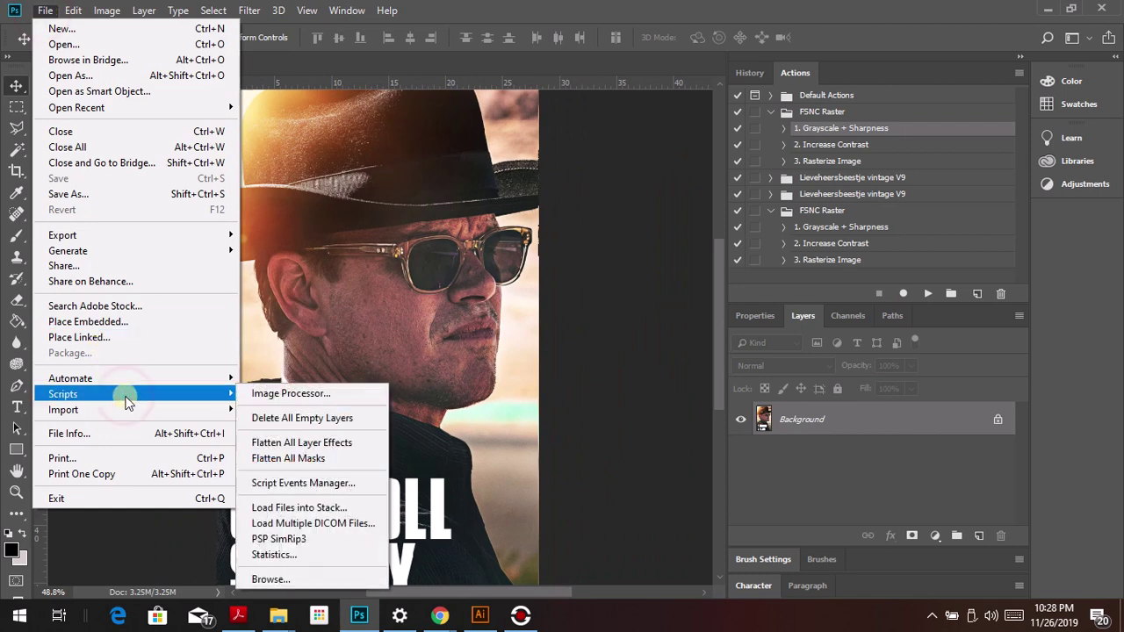
click(42, 10)
click(42, 11)
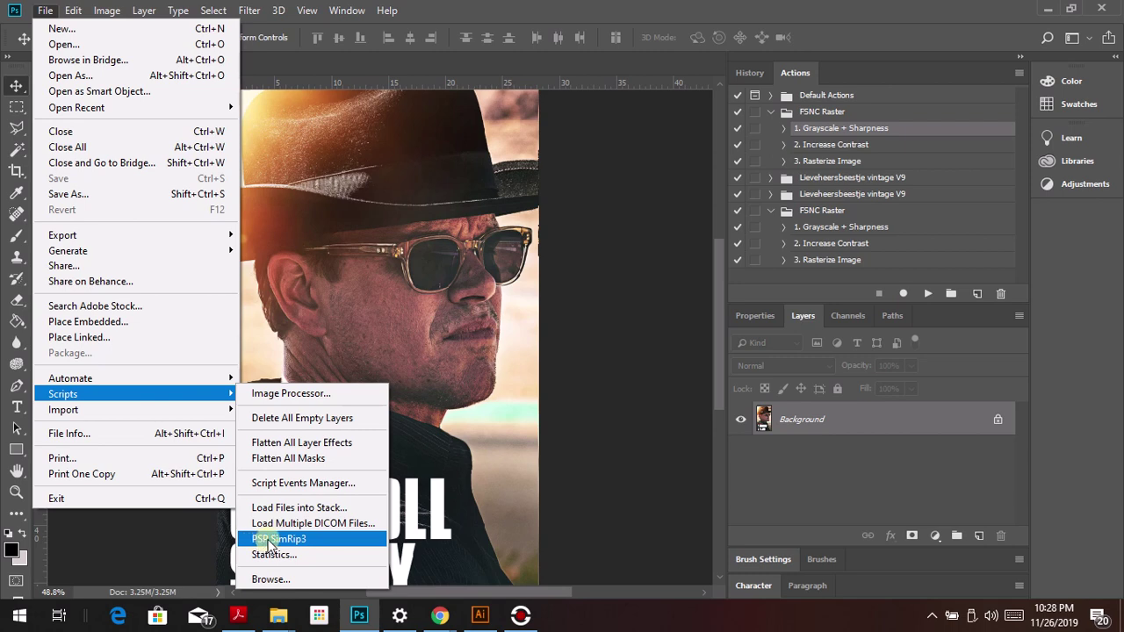
click(295, 540)
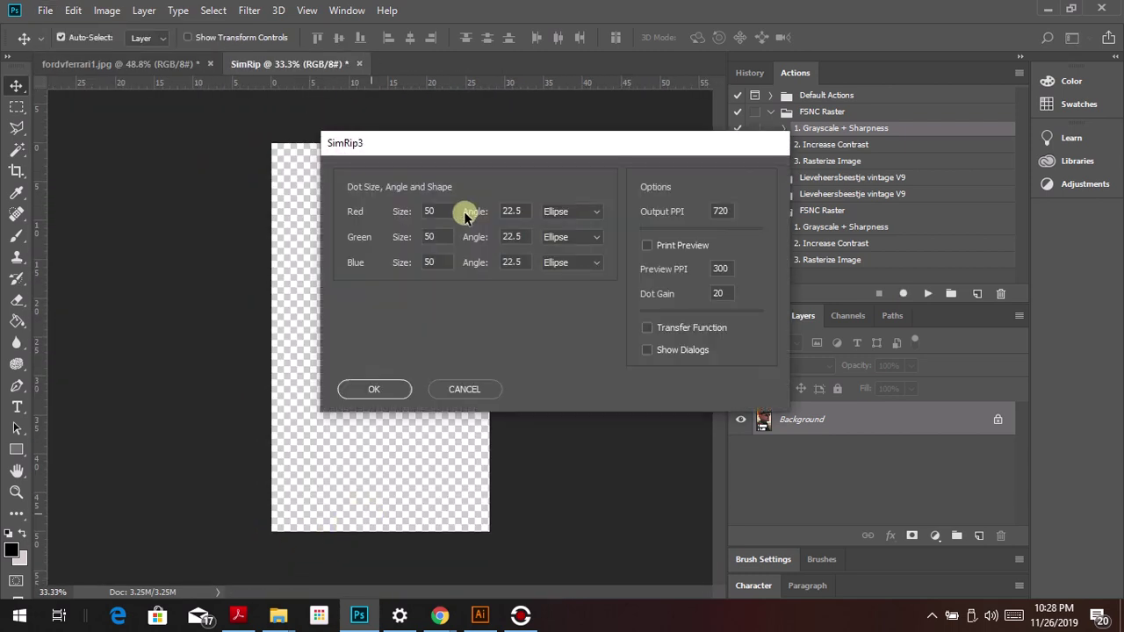
Step: Set the halftone dot size to 100 for the Red, Green and Blue channels
drag(442, 209, 410, 212)
click(452, 219)
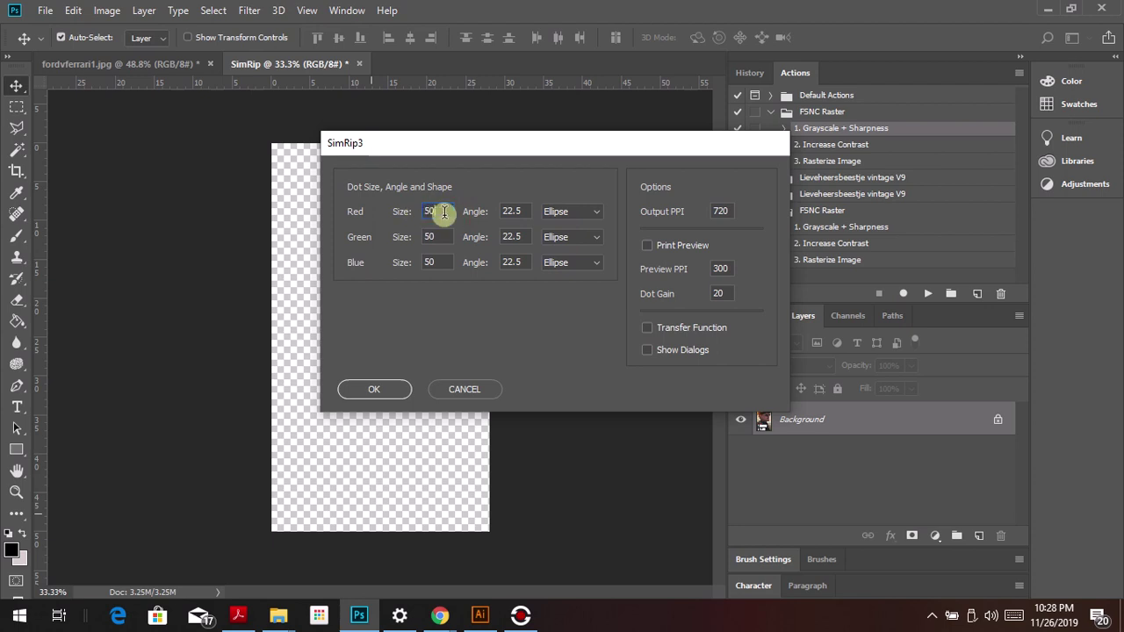
drag(442, 216, 371, 233)
text(100100)
drag(434, 258, 376, 252)
text(100)
Step: Change the dot shape to Round for the Red, Green and Blue channels
click(571, 212)
click(565, 246)
click(576, 237)
click(583, 263)
click(587, 266)
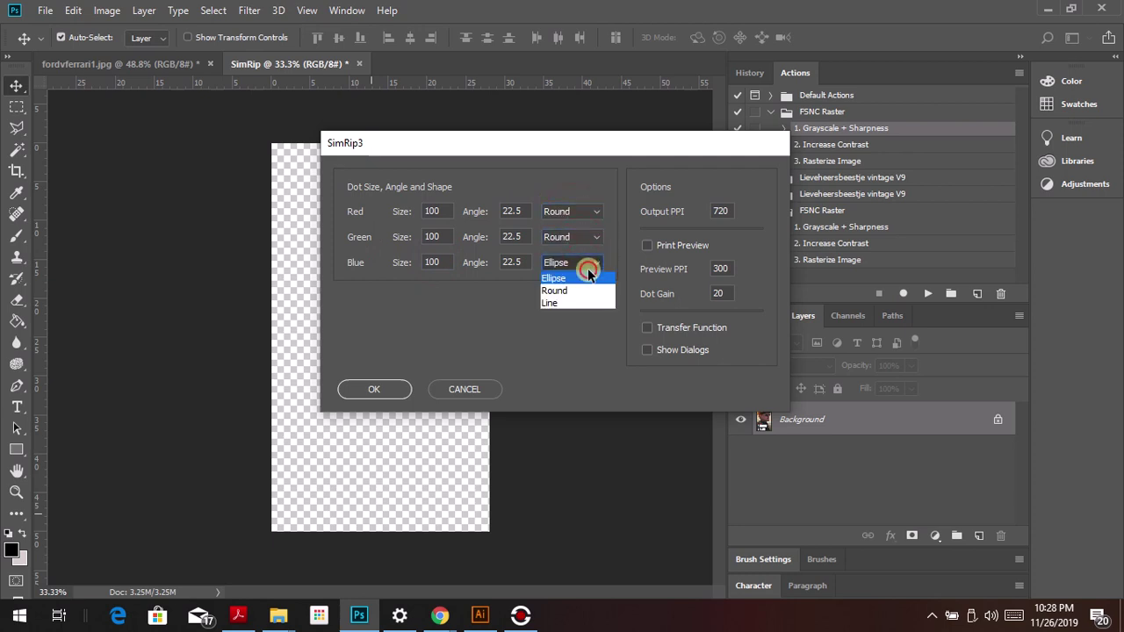
click(575, 291)
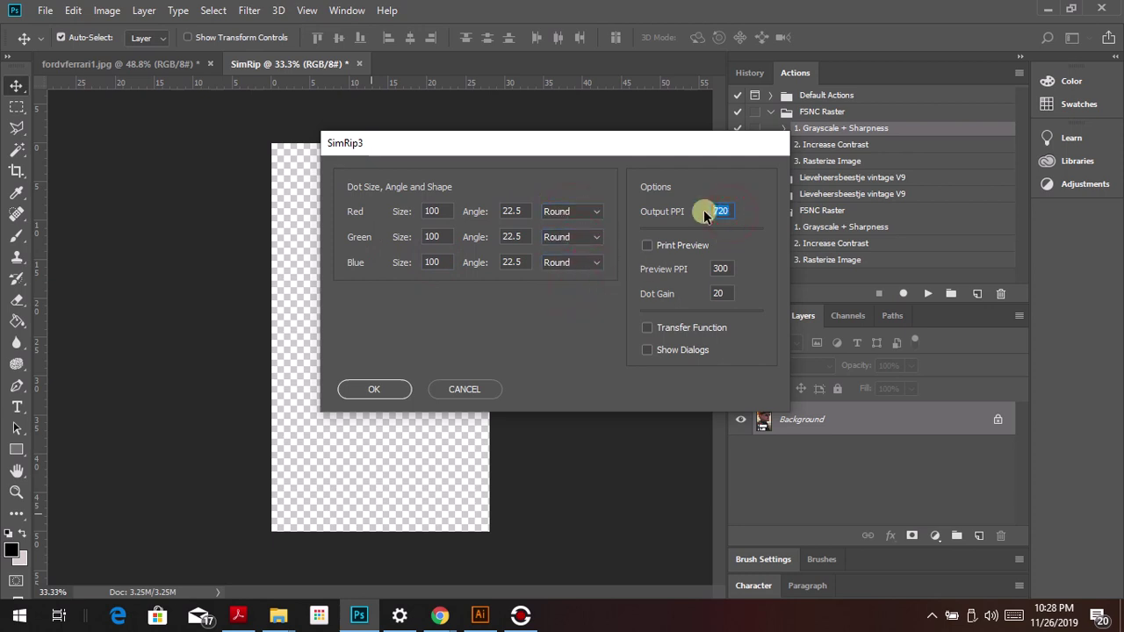
Step: Set the output resolution to 300 PPI, generate the halftone document and dismiss the completion dialog
click(702, 210)
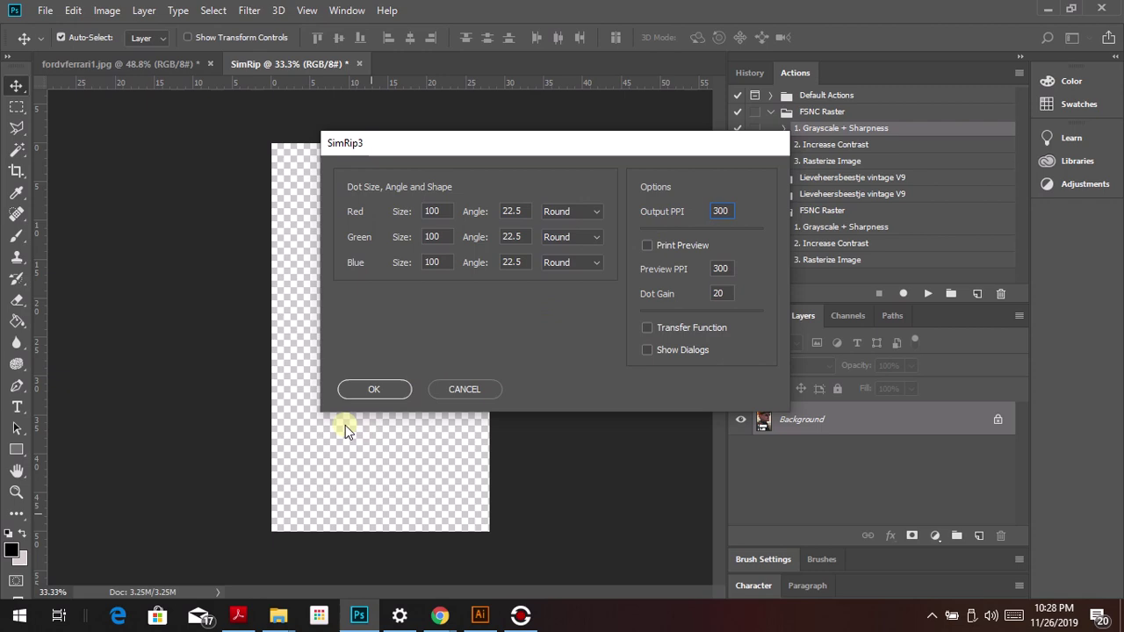
click(374, 390)
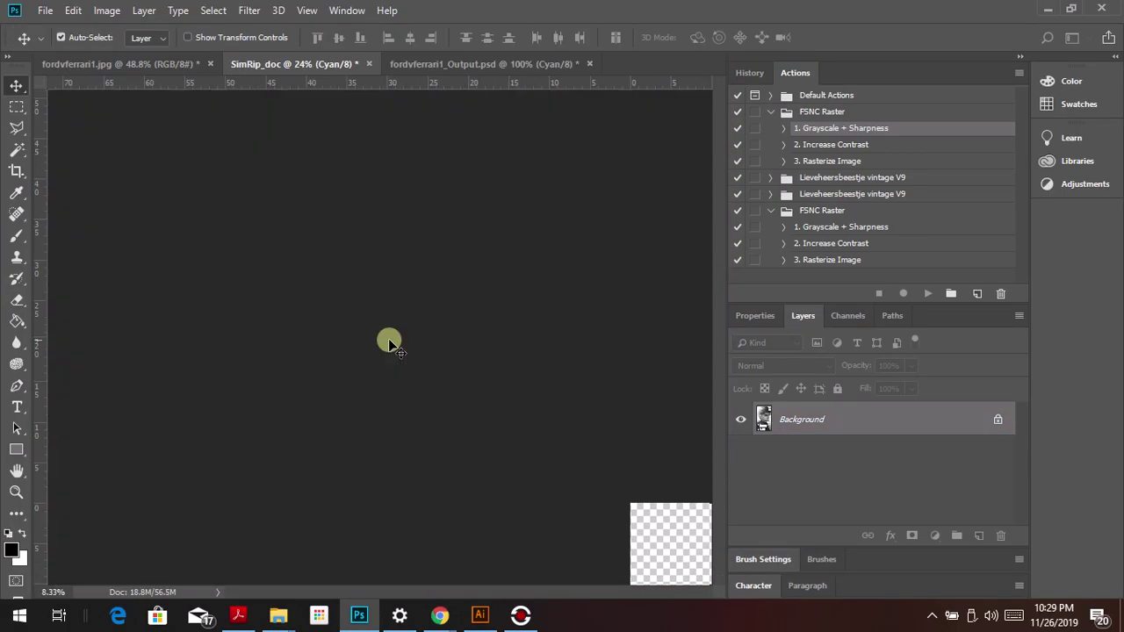
click(532, 332)
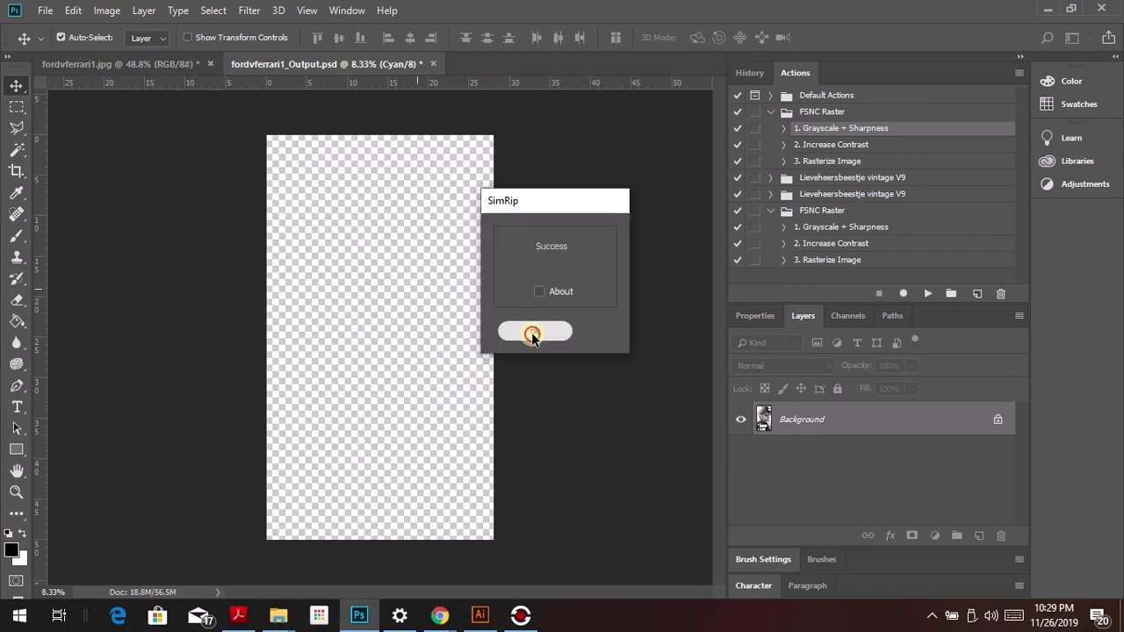
Step: Examine the halftone dot pattern of the generated output up close and across the whole poster
scroll(368, 277, up, 3)
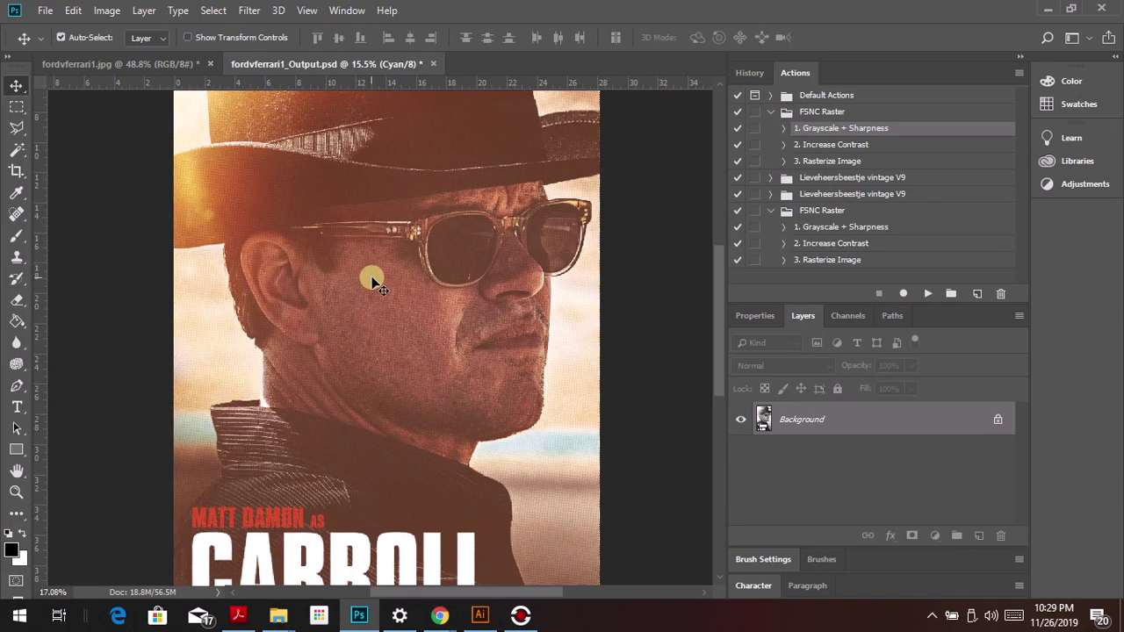
scroll(373, 279, up, 10)
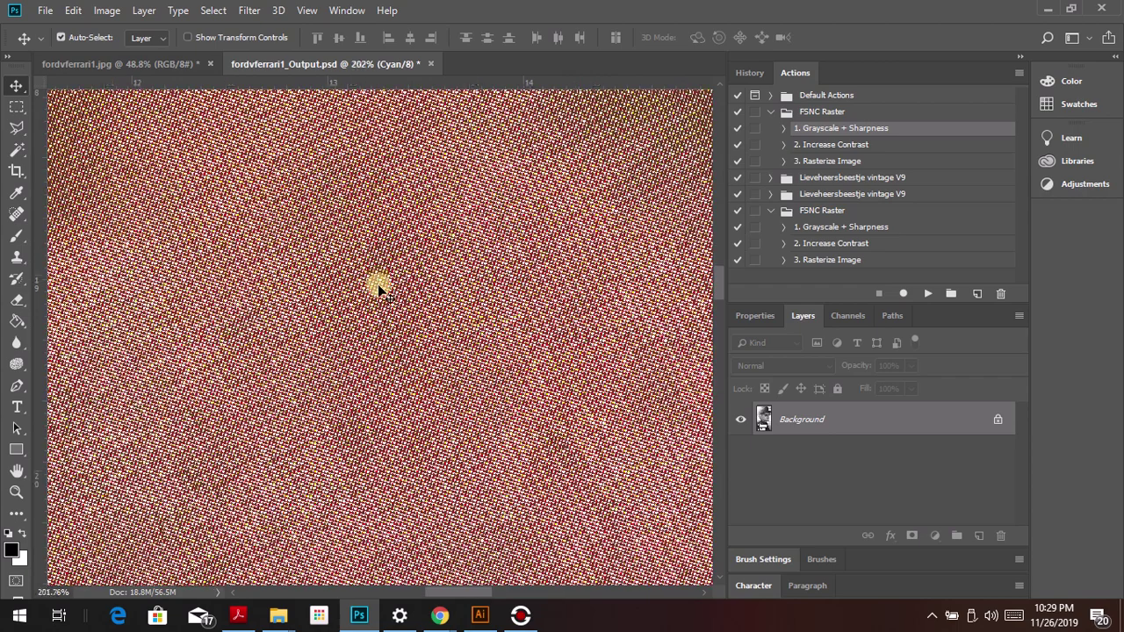
scroll(377, 290, down, 5)
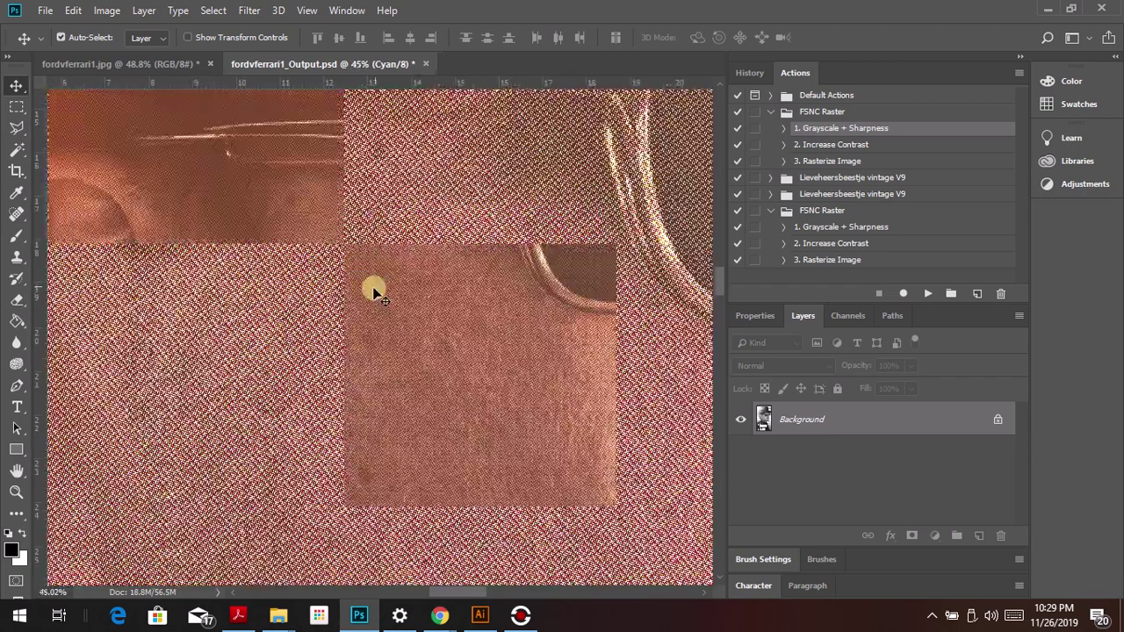
scroll(373, 291, down, 5)
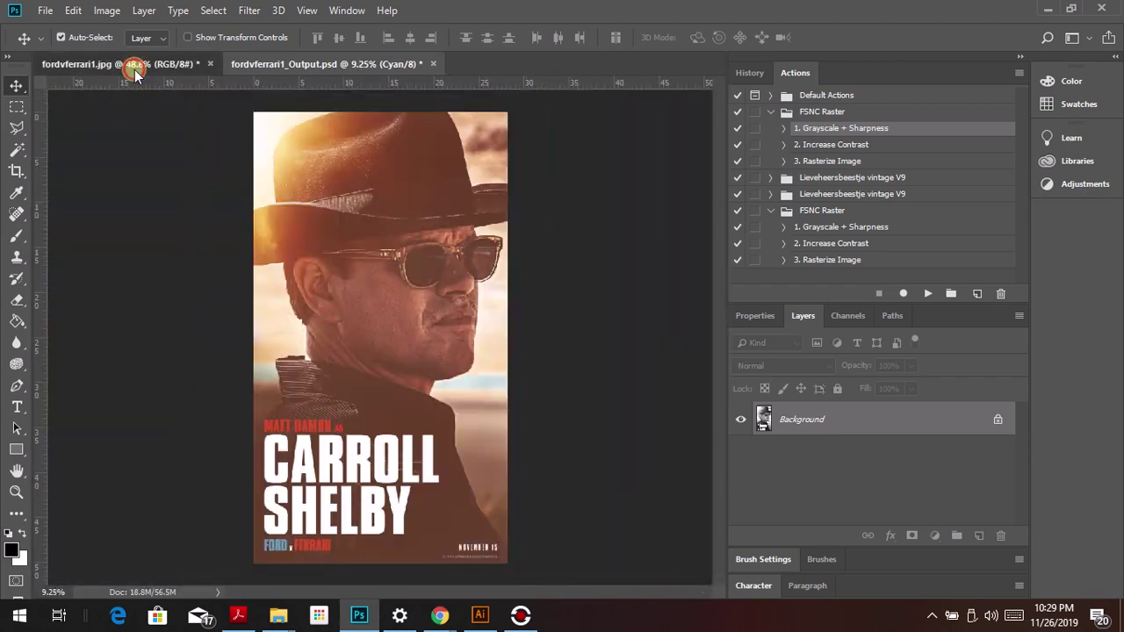
Step: Return to the original fordvferrari1.jpg document and run the PSP SimRip3 script on it again
click(134, 72)
click(44, 10)
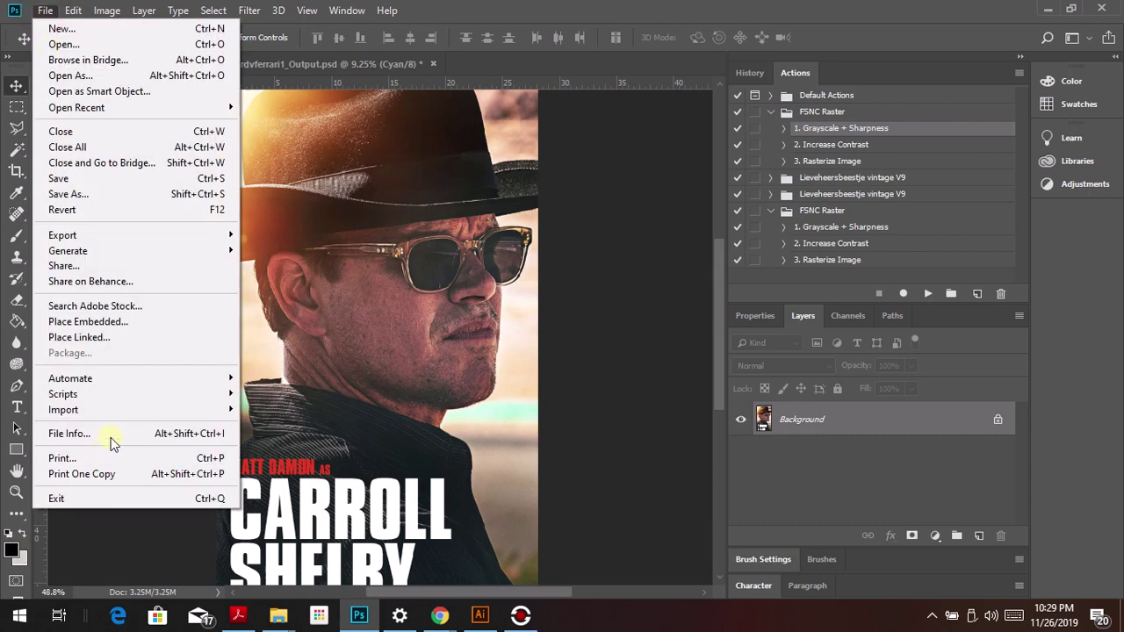
mouse_move(145, 394)
click(308, 540)
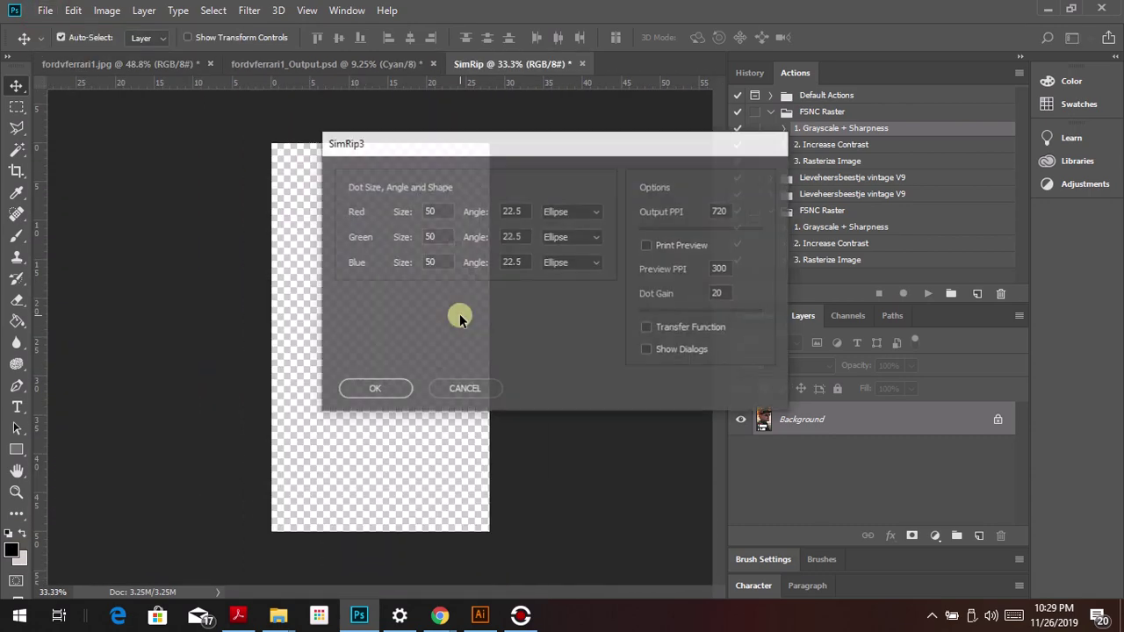
Step: Set the halftone dot size to 5 for the Red, Green and Blue channels
double_click(435, 212)
text(1)
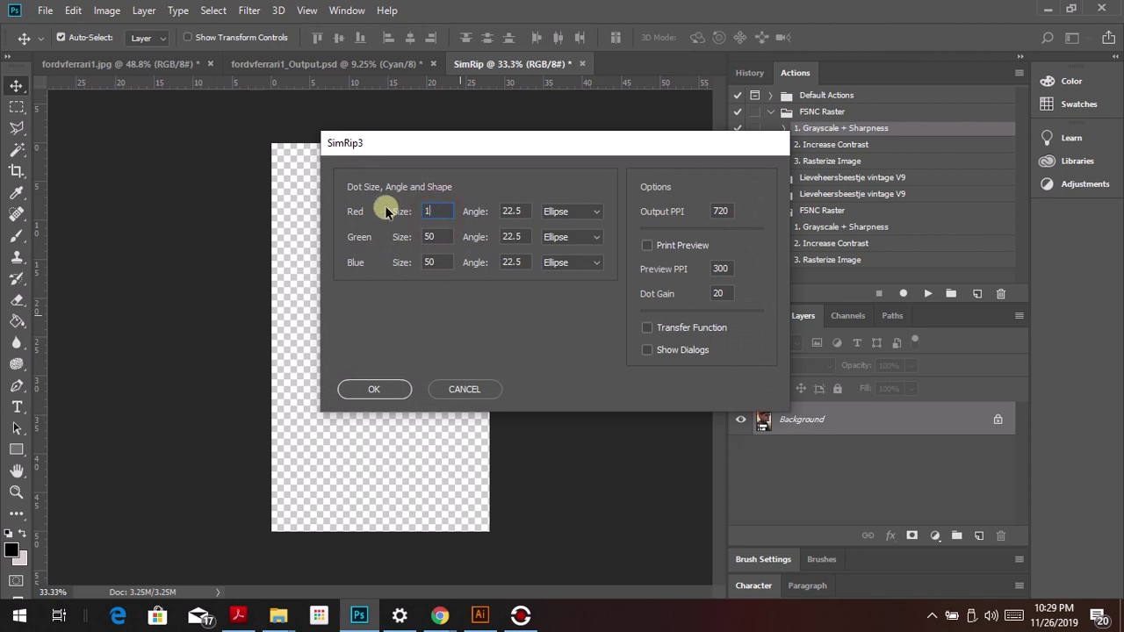
text(0)
double_click(443, 213)
text(5)
double_click(435, 237)
text(5)
double_click(436, 263)
text(5)
Step: Choose the Round dot shape for all three colour channels of the second halftone
click(571, 212)
click(562, 240)
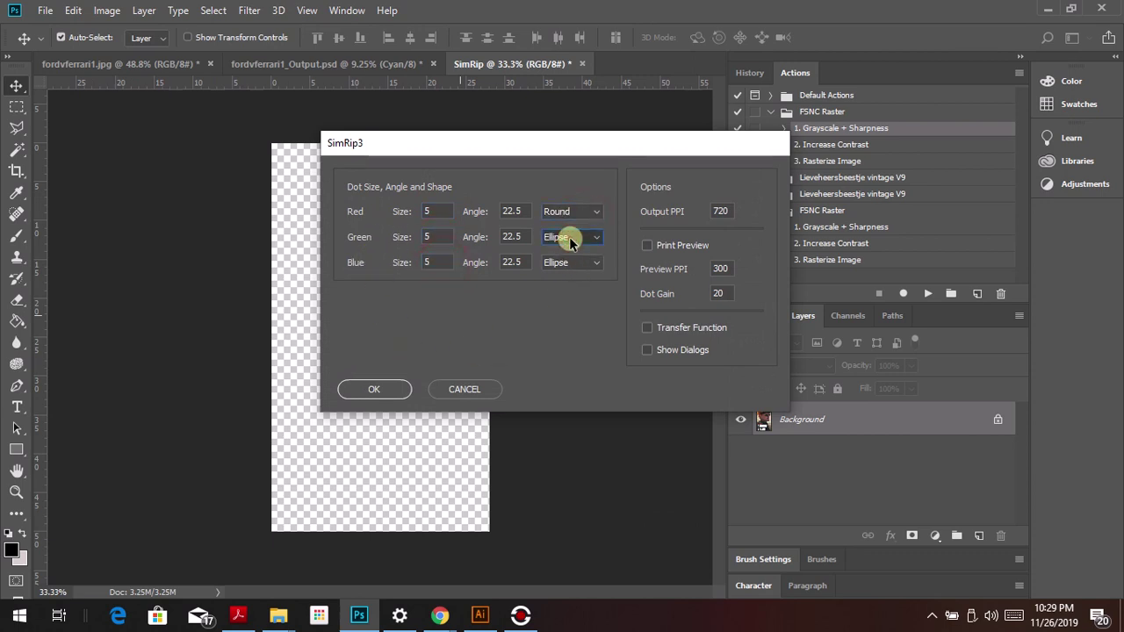
click(569, 236)
click(568, 266)
click(569, 263)
click(566, 290)
Step: Set the output resolution to 300 PPI, generate the second halftone document and inspect its dots up close
double_click(716, 213)
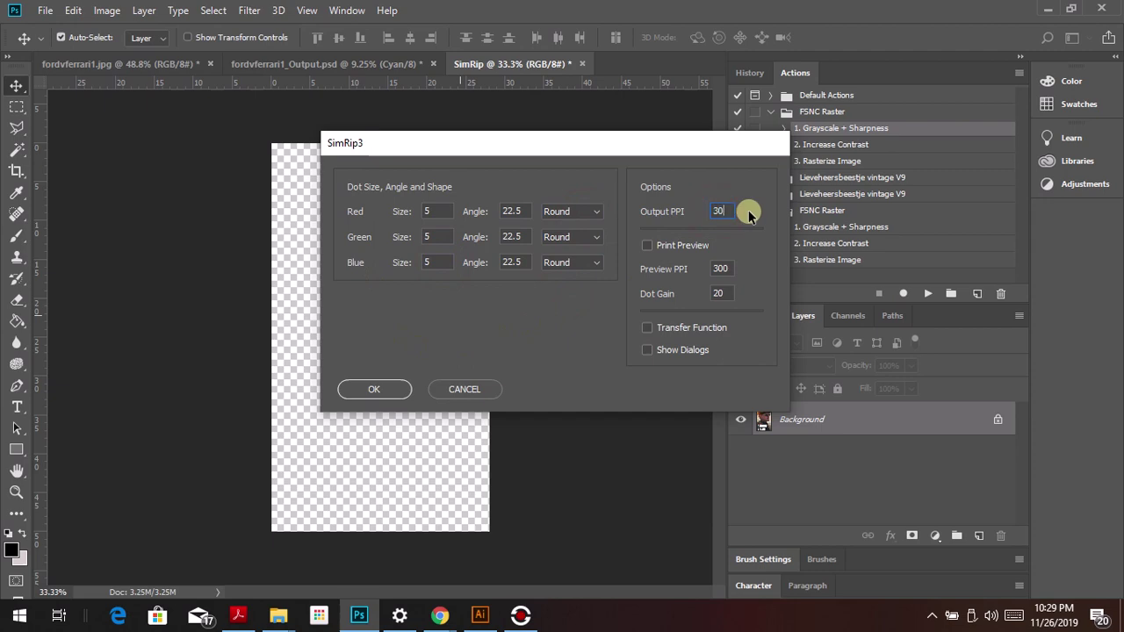
click(345, 389)
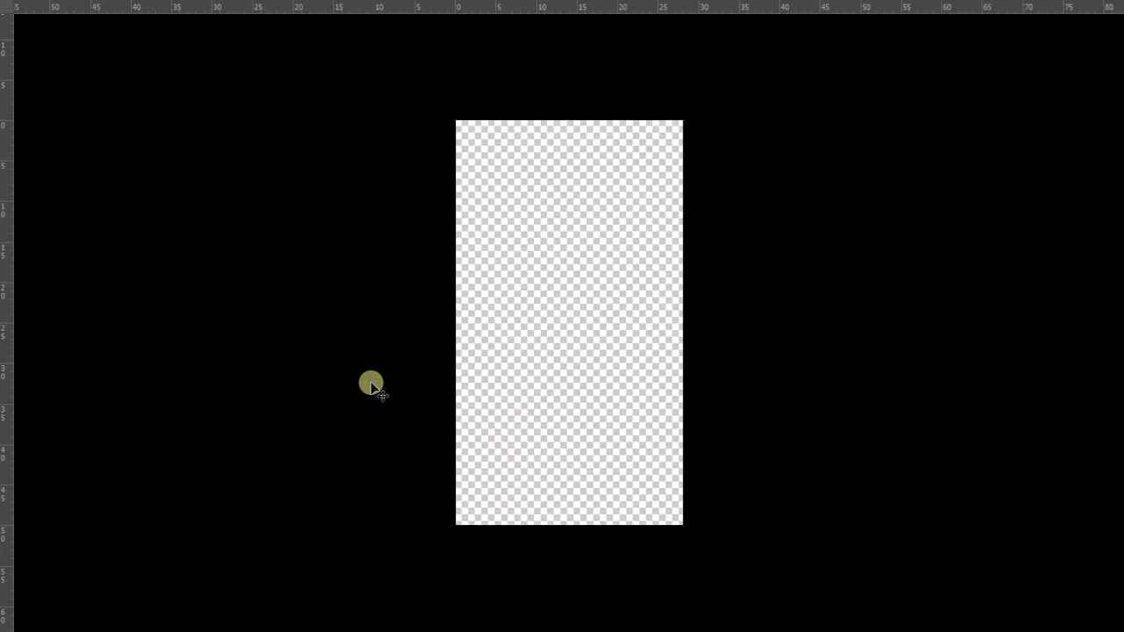
key(ctrl+minus)
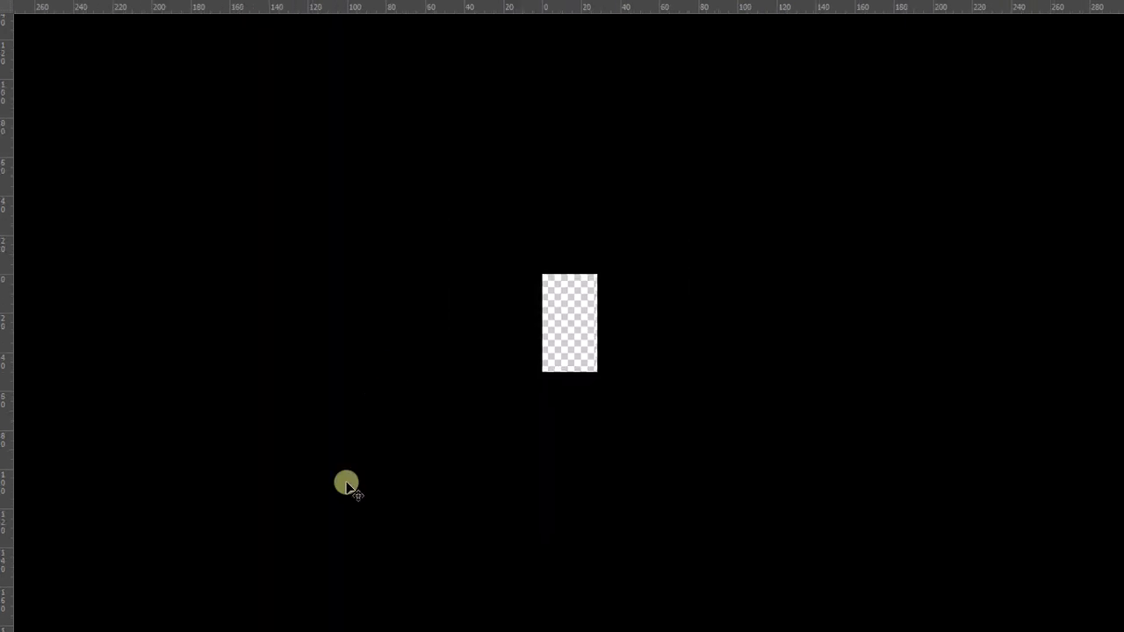
key(ctrl+0)
key(ctrl+minus)
key(f)
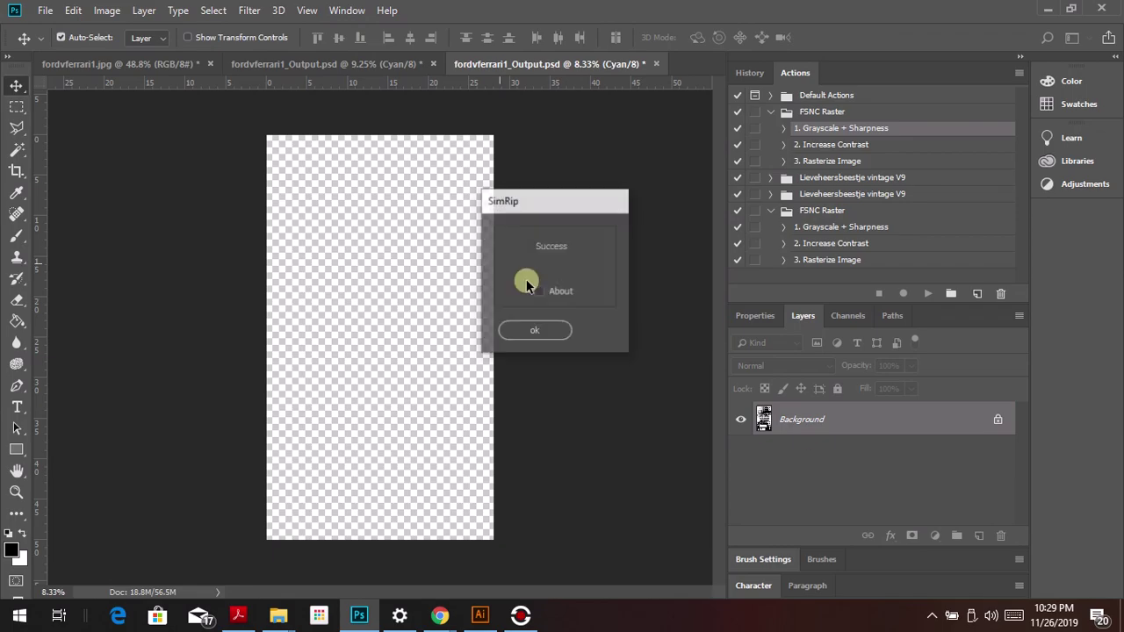
click(544, 330)
scroll(402, 261, up, 10)
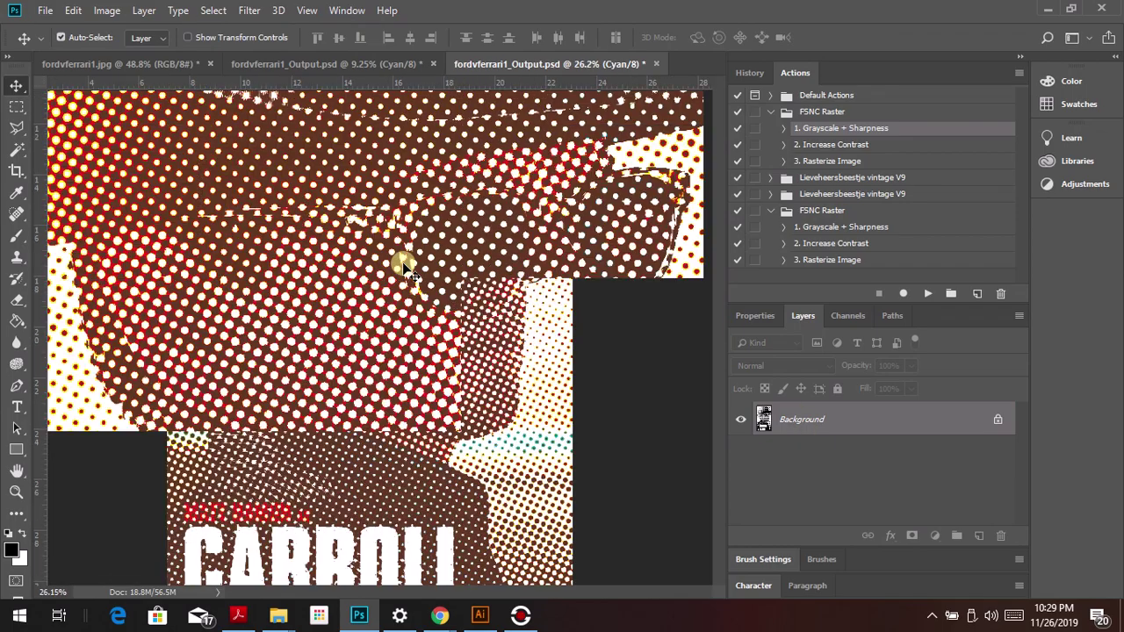
Step: Examine the dots of the second halftone up close and compare them with the full poster view
scroll(402, 261, down, 5)
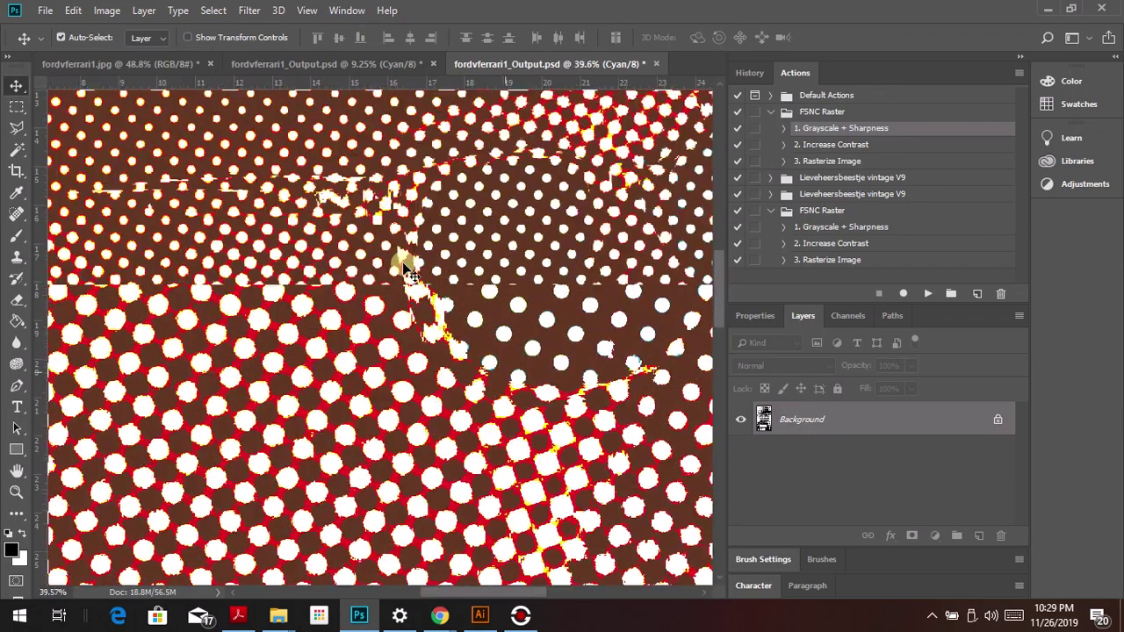
scroll(402, 261, down, 4)
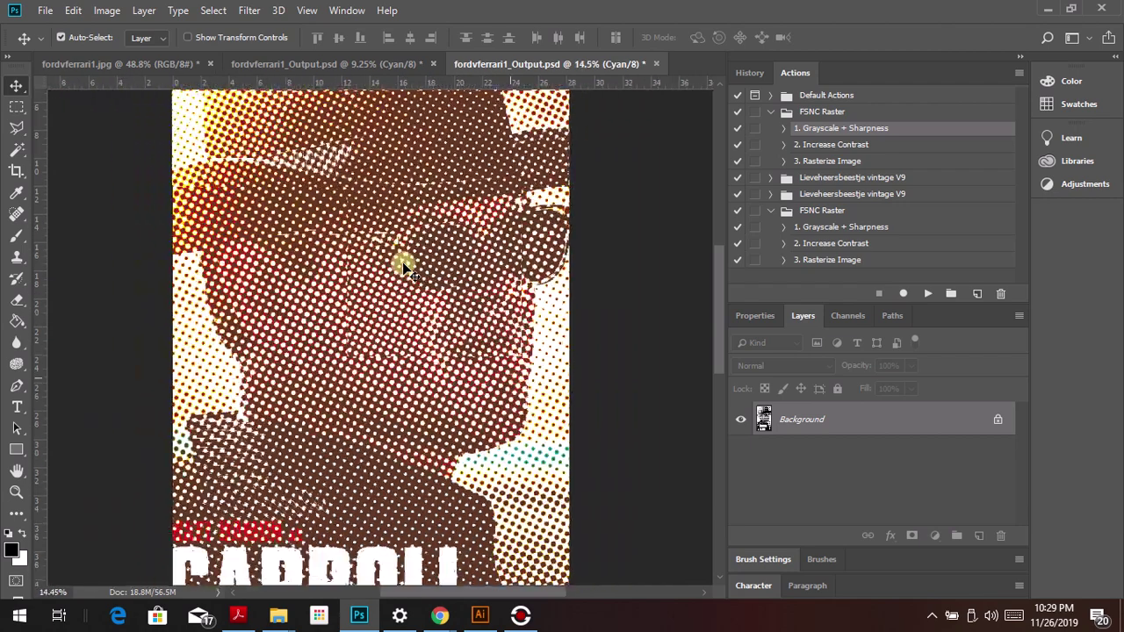
scroll(406, 268, down, 2)
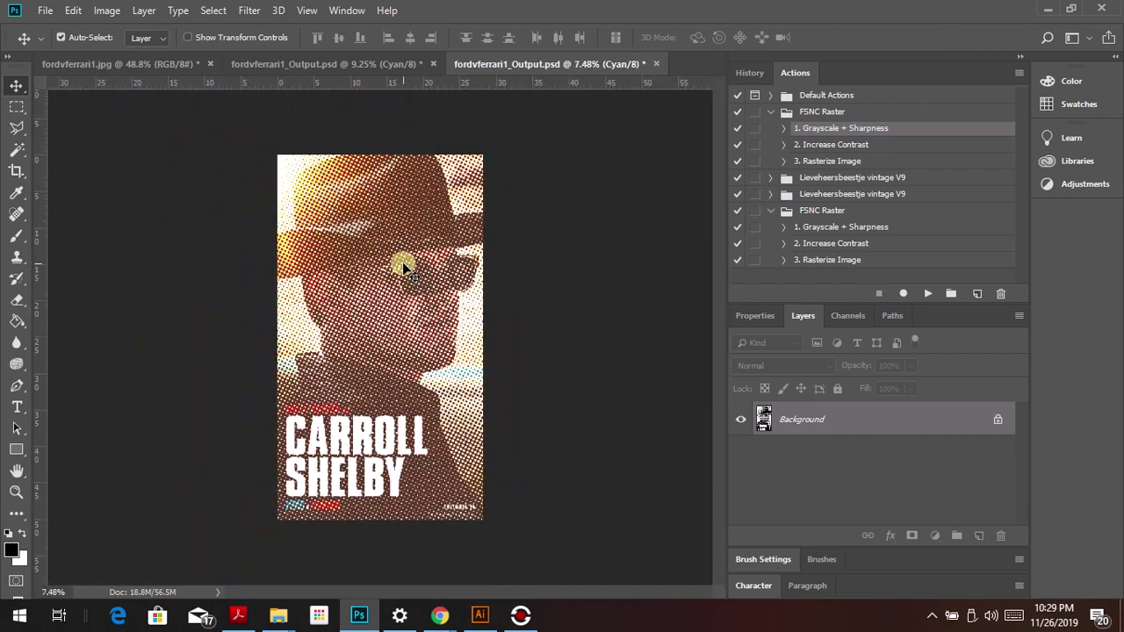
scroll(406, 268, up, 5)
scroll(406, 269, up, 3)
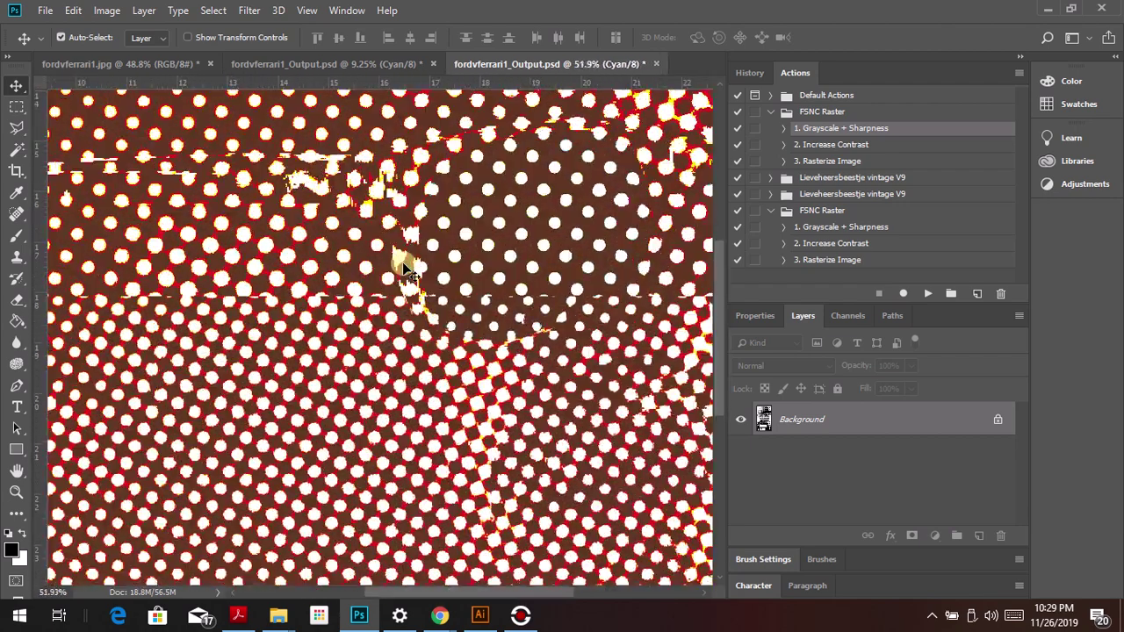
scroll(406, 268, down, 4)
scroll(406, 268, down, 3)
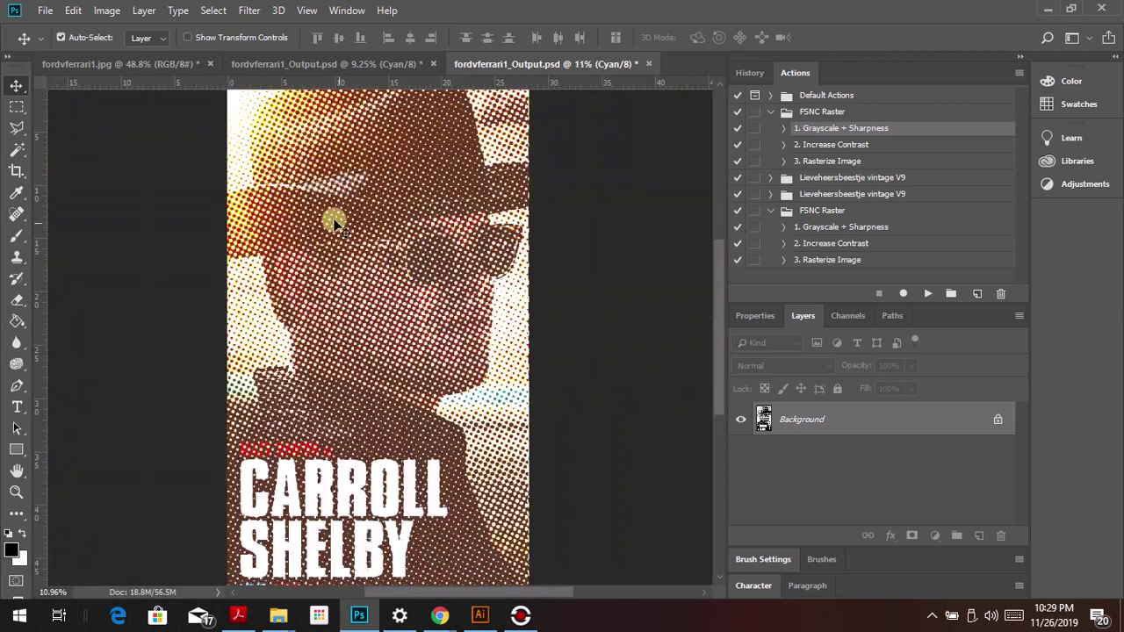
Step: Close the second halftone document without saving it and bring up the first halftone output for viewing
click(655, 64)
click(571, 241)
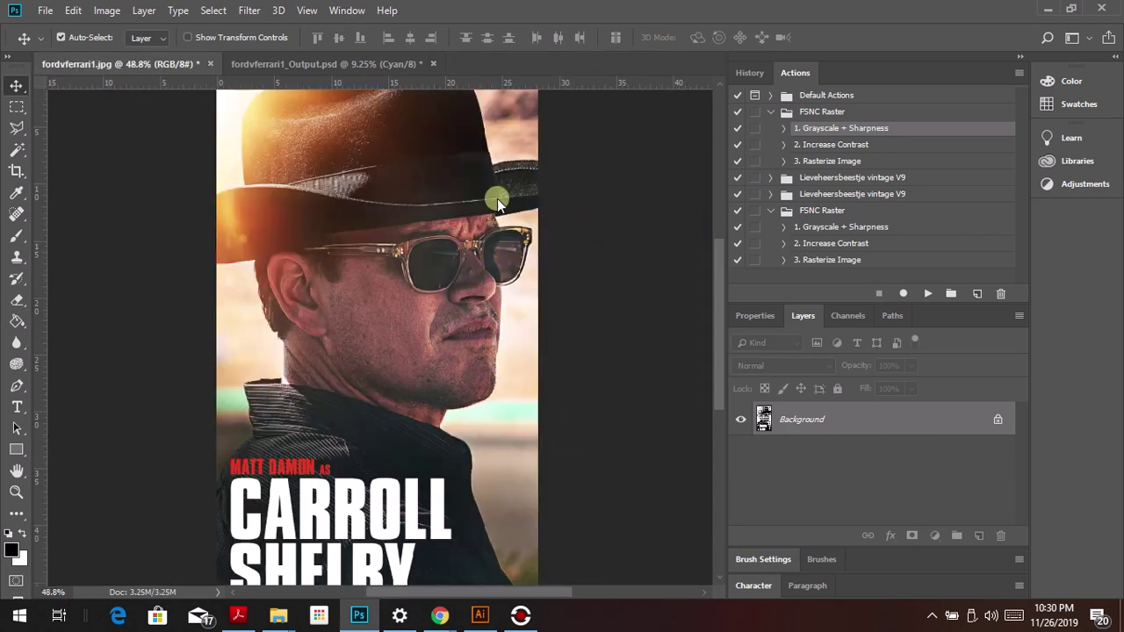
click(338, 67)
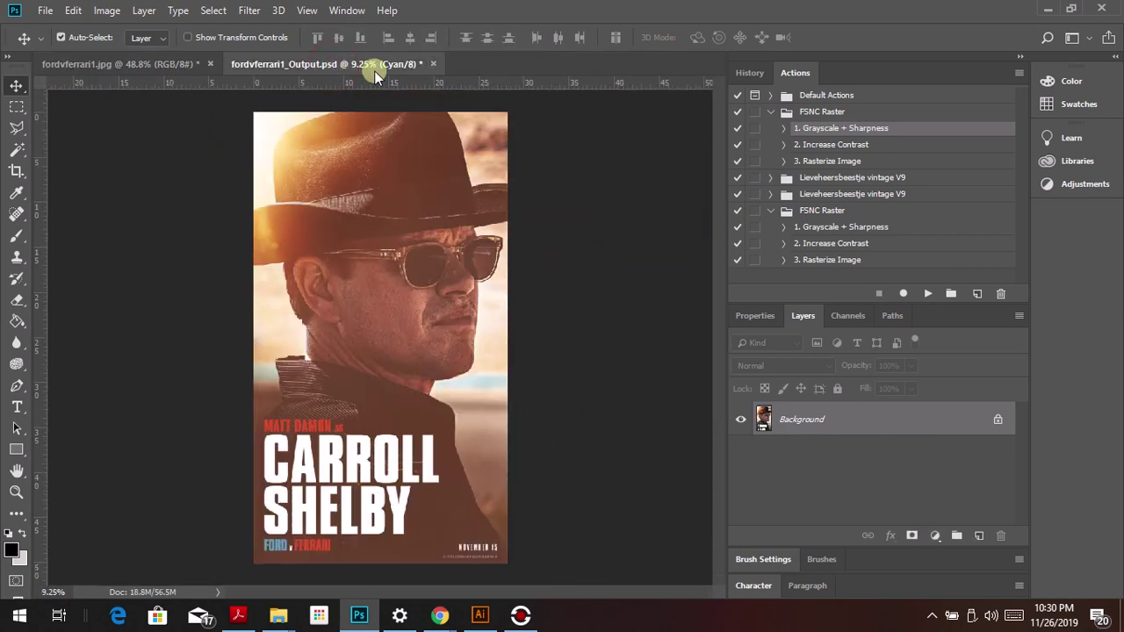
Step: Return to the original fordvferrari1.jpg and run the PSP SimRip3 script on it for a third halftone
click(119, 64)
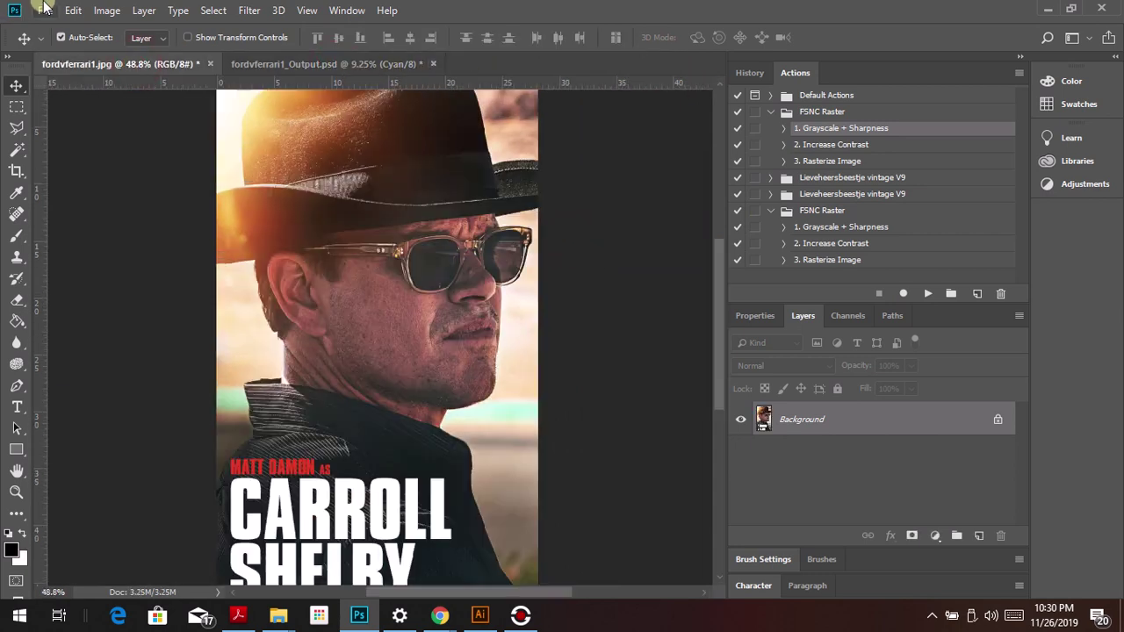
click(44, 11)
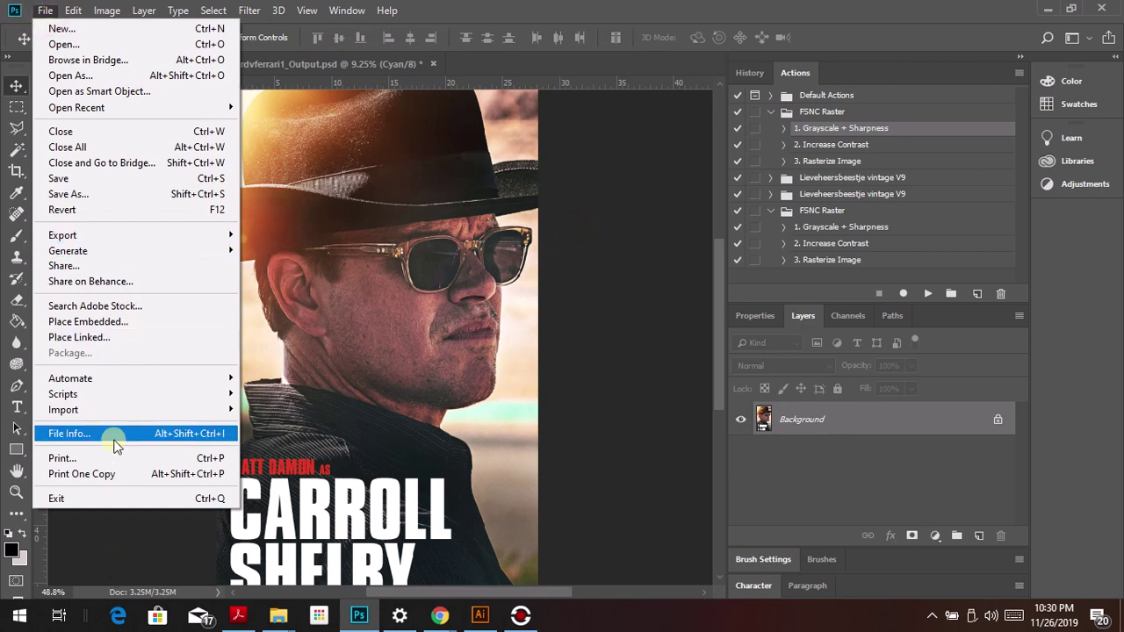
mouse_move(87, 393)
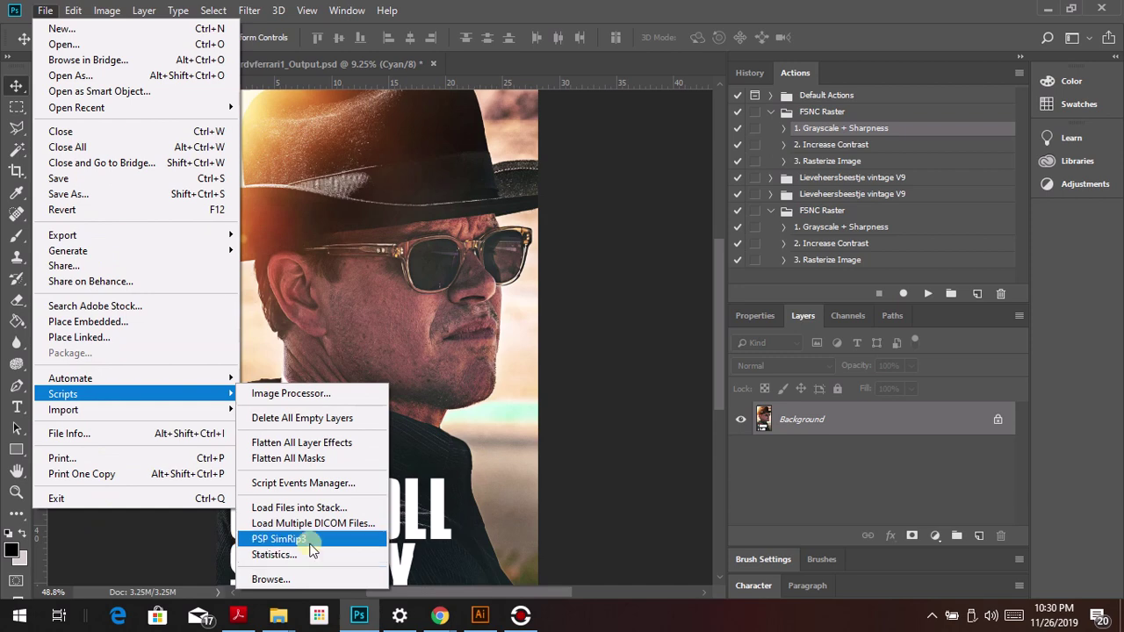
click(279, 538)
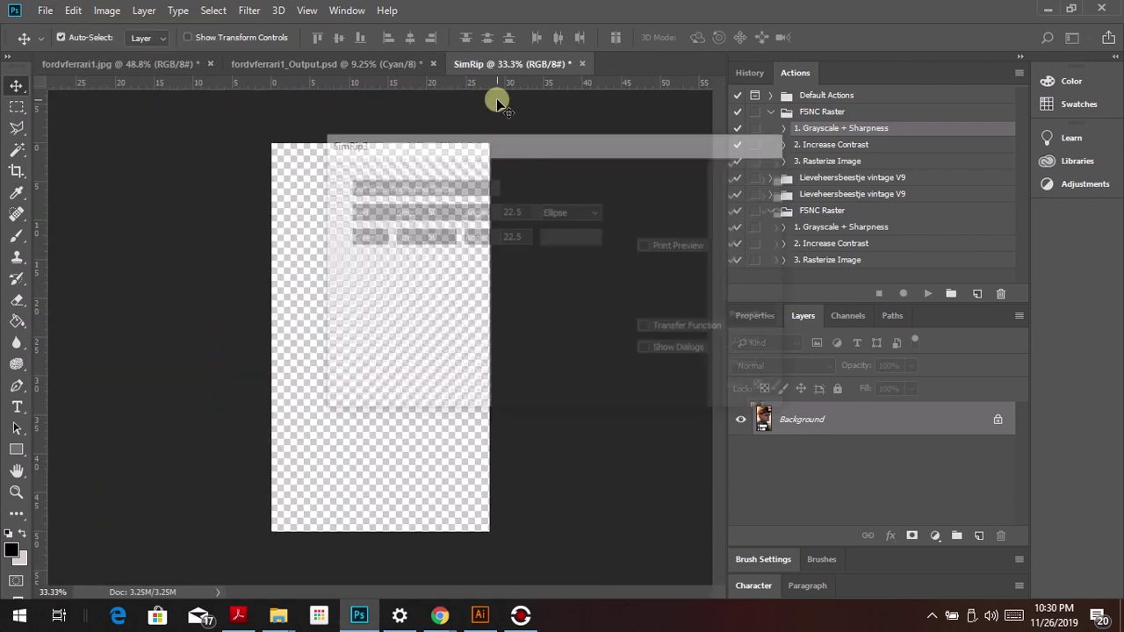
Step: Set the dot size to 35 for the Red, Green and Blue channels
click(431, 212)
text(35)
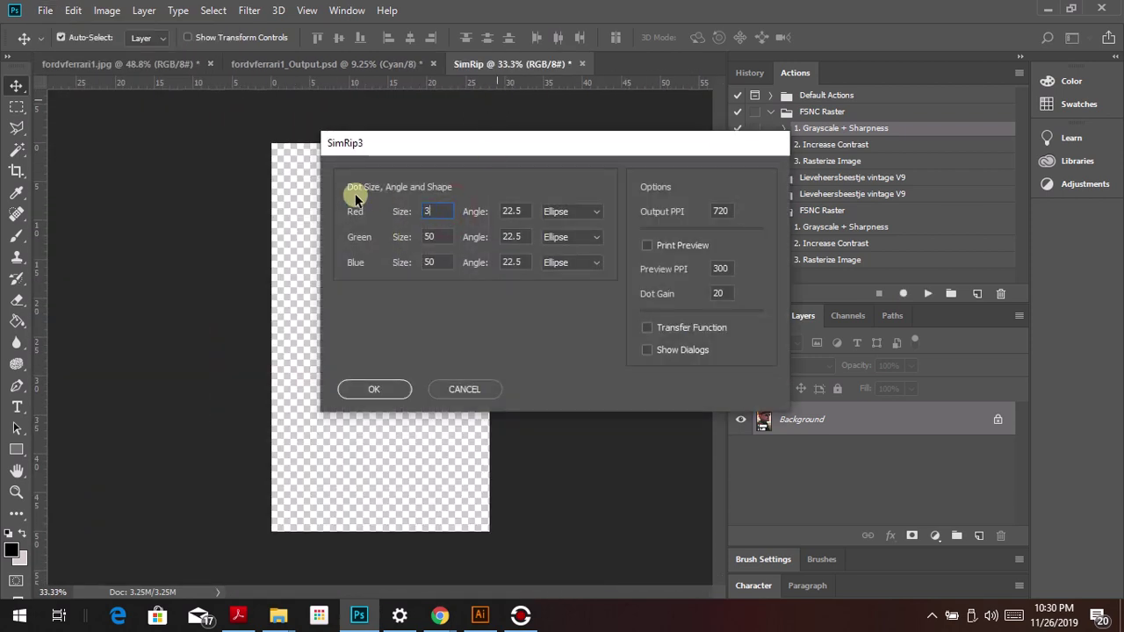
click(439, 238)
text(35)
click(437, 263)
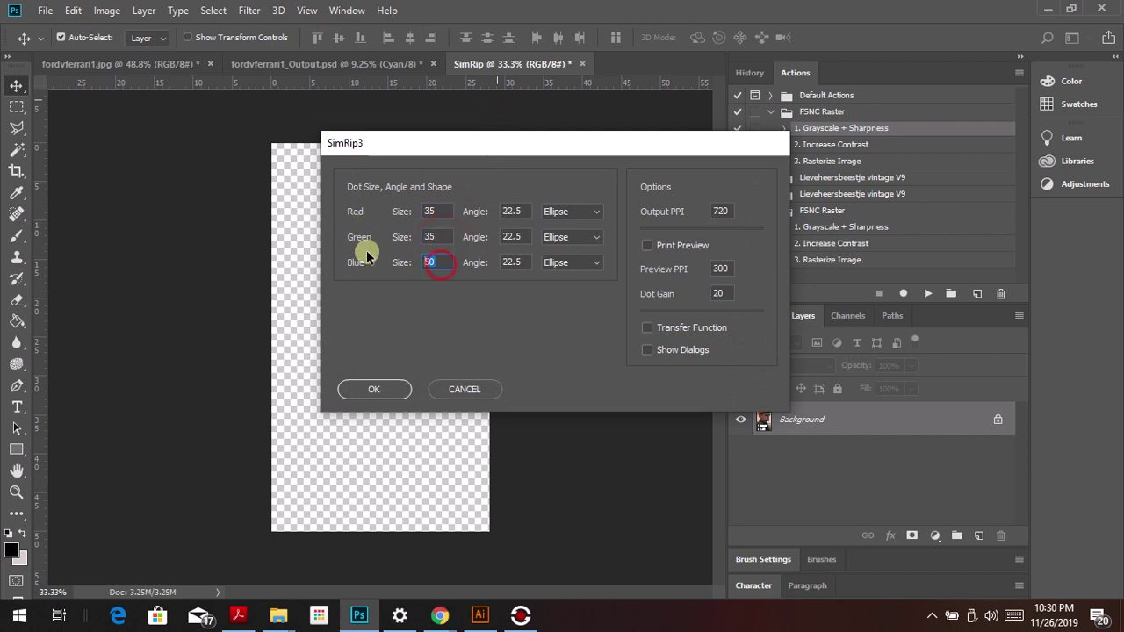
text(35)
Step: Choose the Round dot shape for the Red, Green and Blue channels of the third halftone
click(595, 212)
click(565, 240)
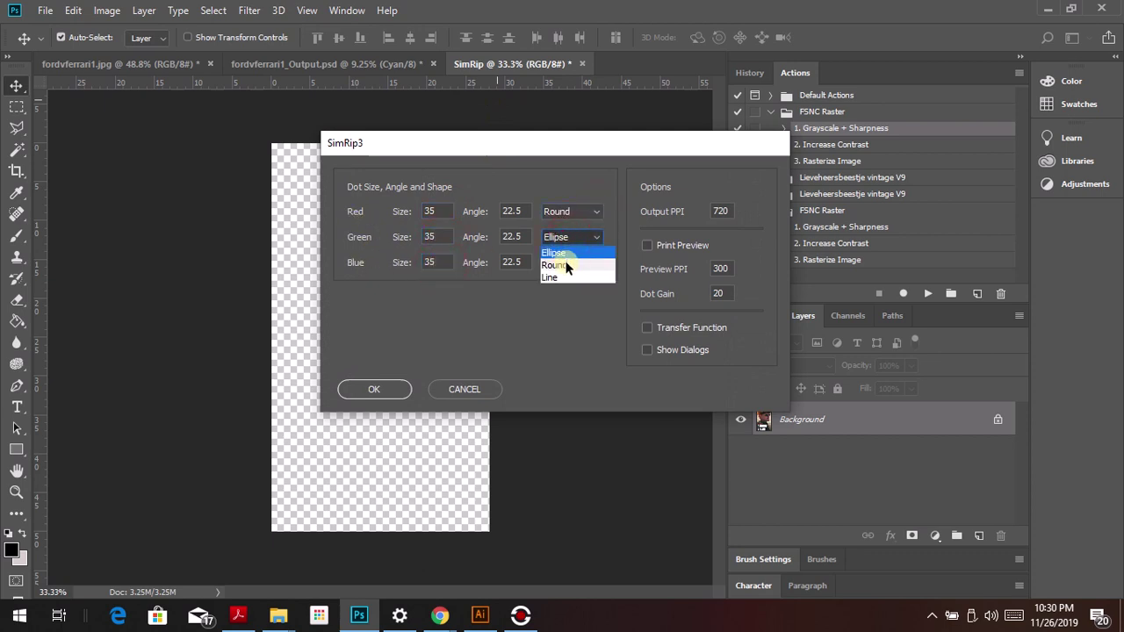
click(566, 261)
click(567, 262)
click(567, 288)
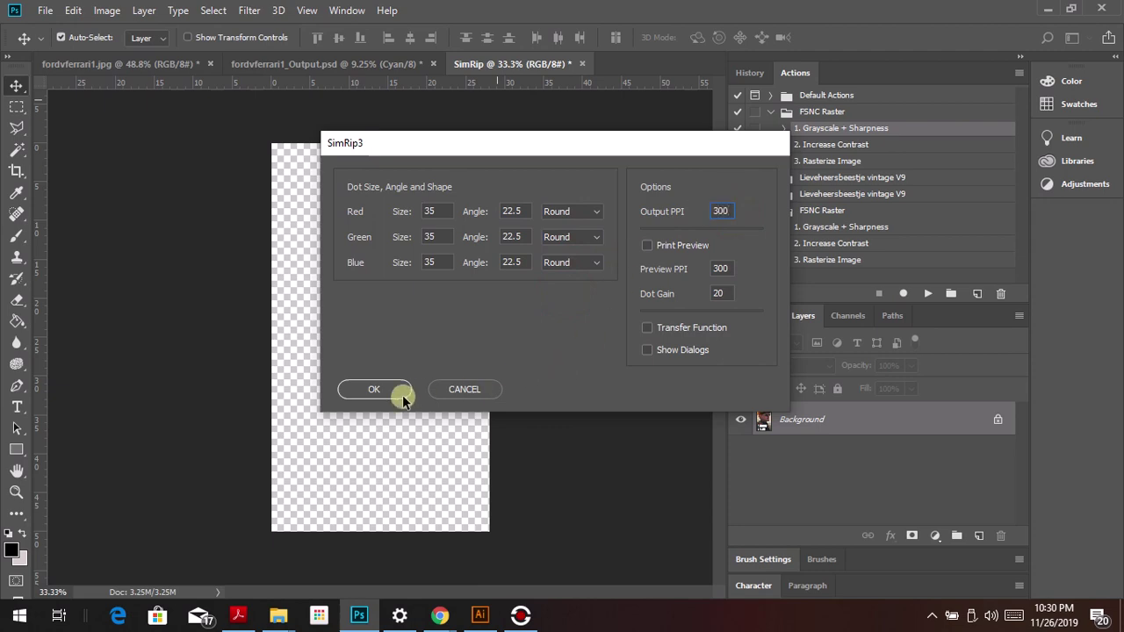
Step: Set the output resolution to 300 PPI, generate the third halftone document and inspect its dots up close
click(367, 389)
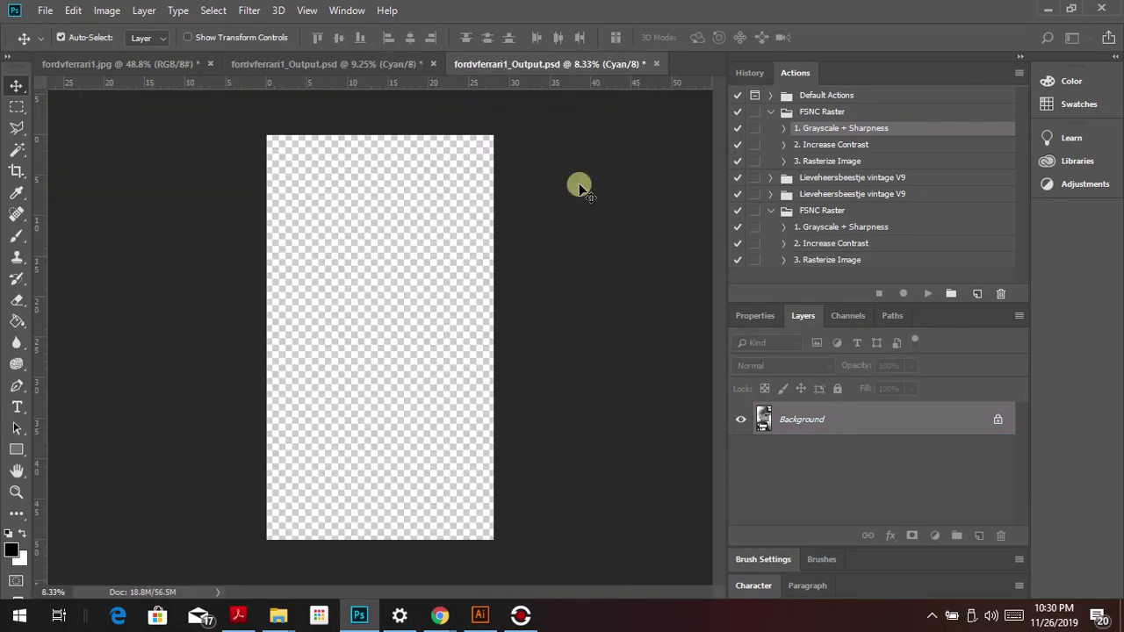
click(531, 330)
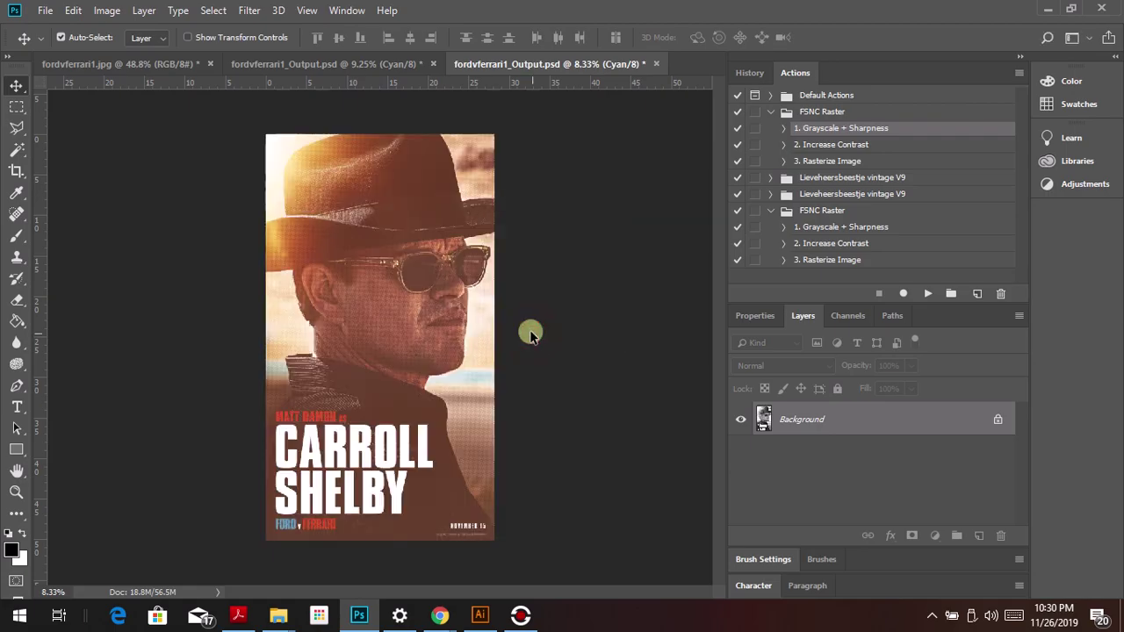
scroll(324, 260, up, 10)
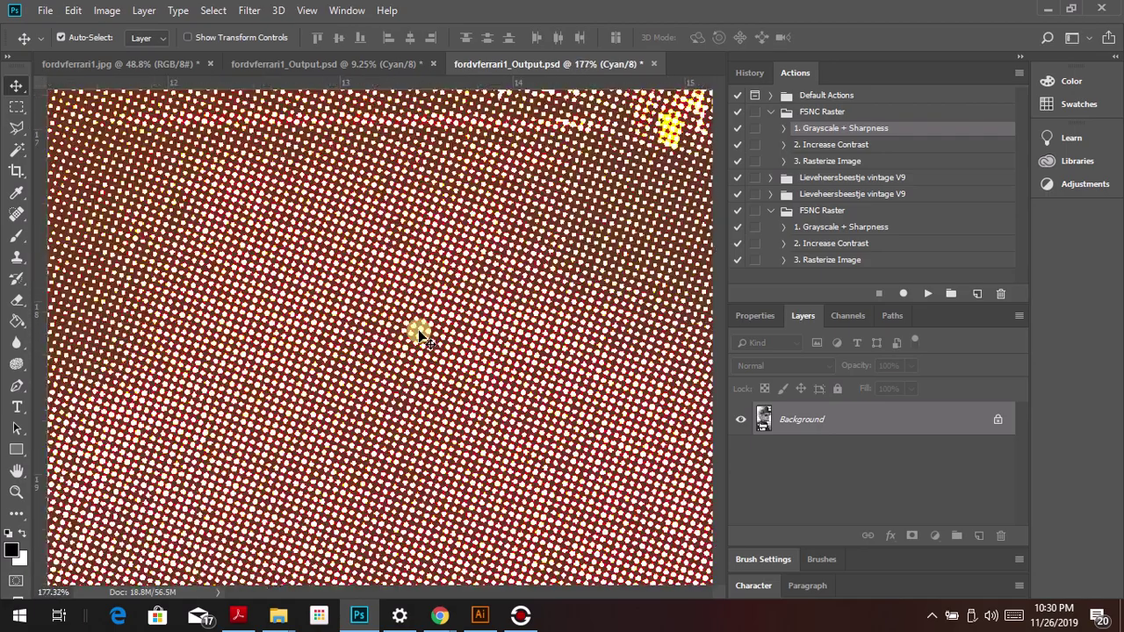
scroll(418, 329, down, 4)
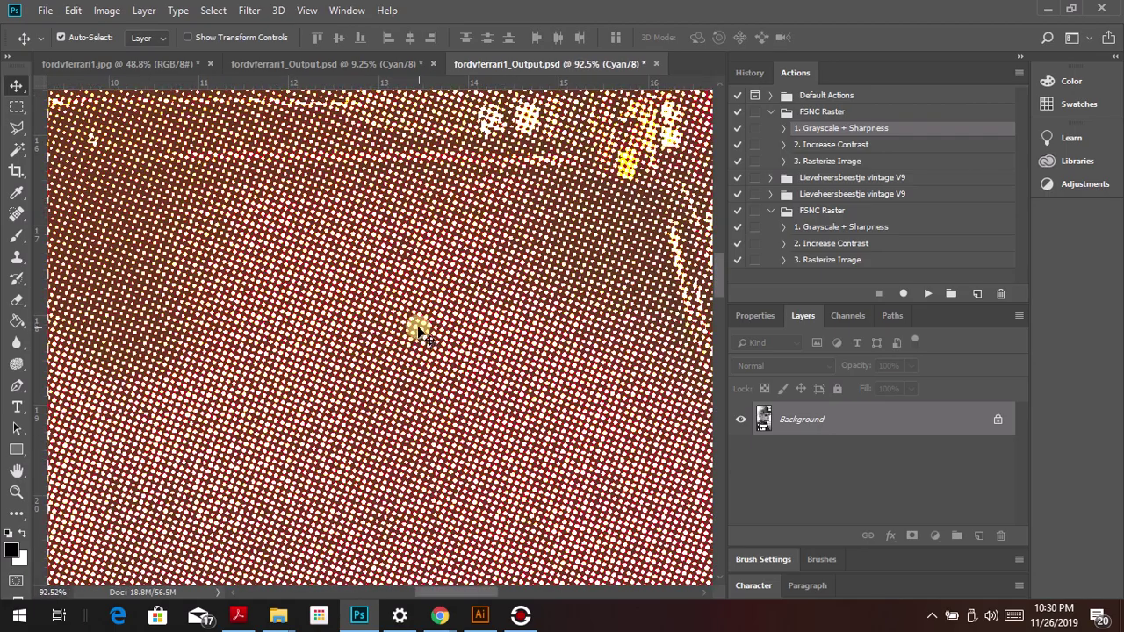
scroll(418, 329, down, 10)
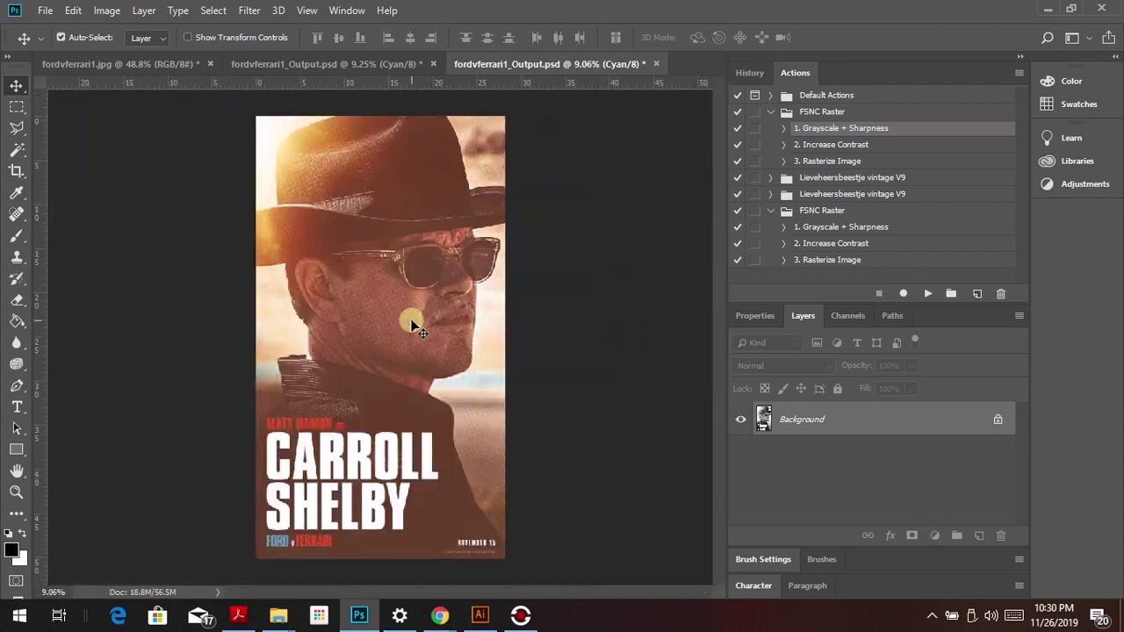
Step: Convert the third halftone document to RGB Color mode and inspect its dots and colours at several magnifications
click(117, 12)
mouse_move(114, 28)
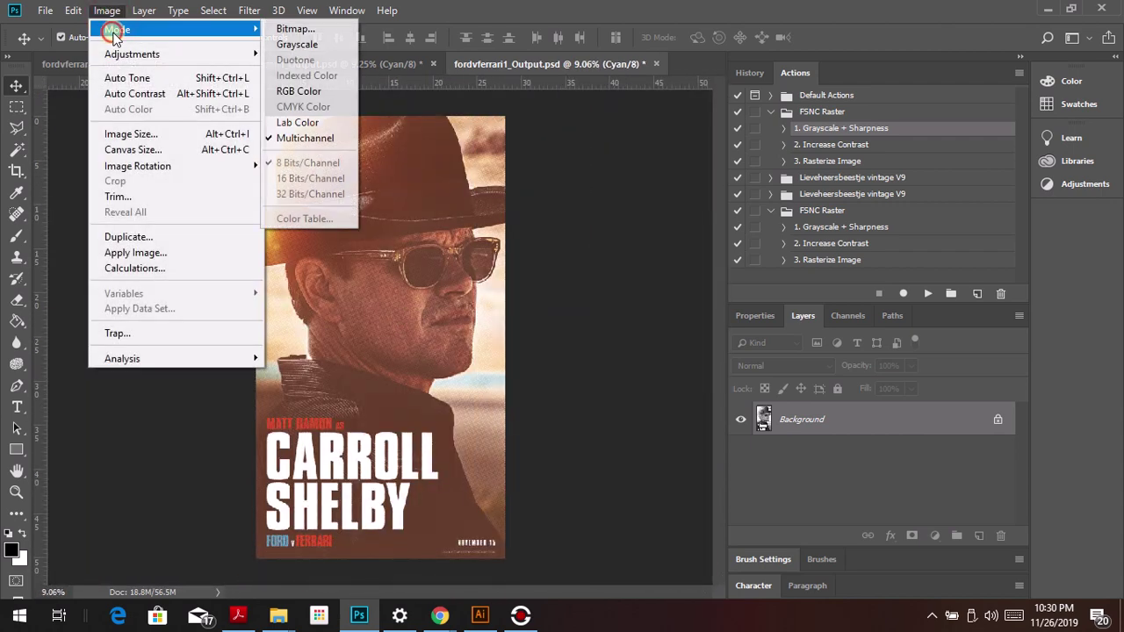
click(323, 92)
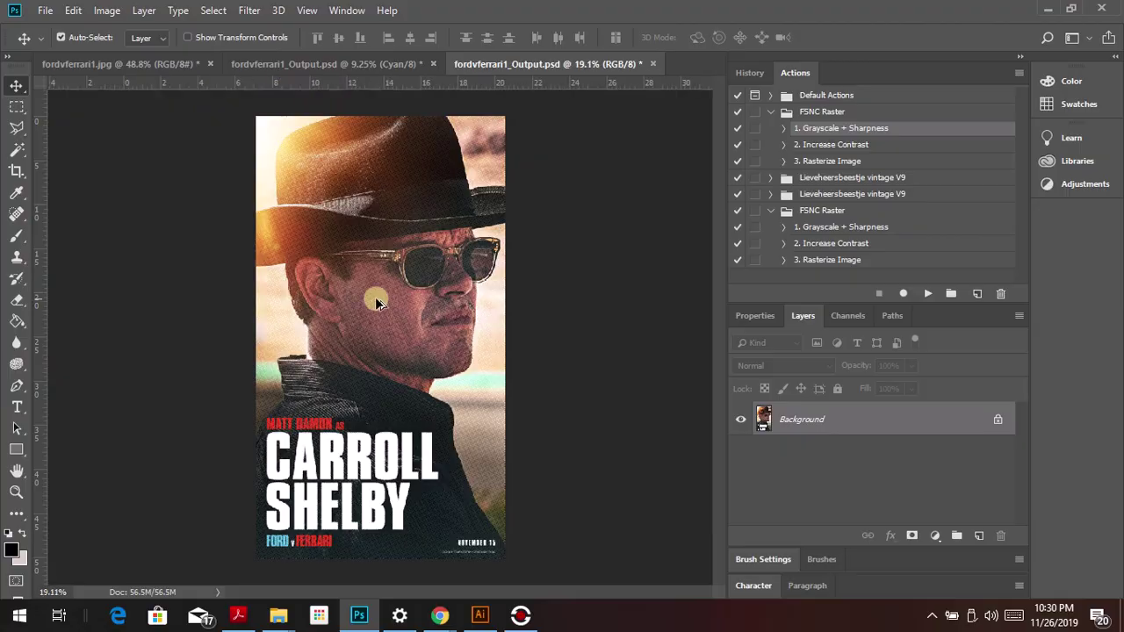
scroll(386, 303, up, 6)
scroll(391, 311, up, 5)
scroll(388, 303, down, 7)
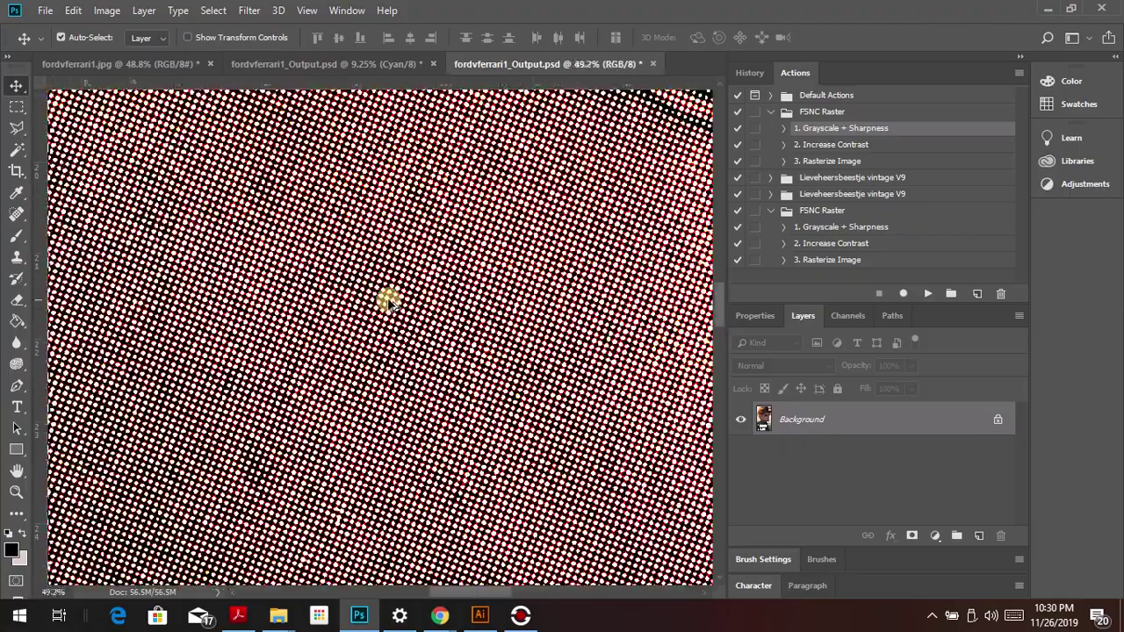
scroll(386, 296, down, 4)
scroll(383, 531, up, 2)
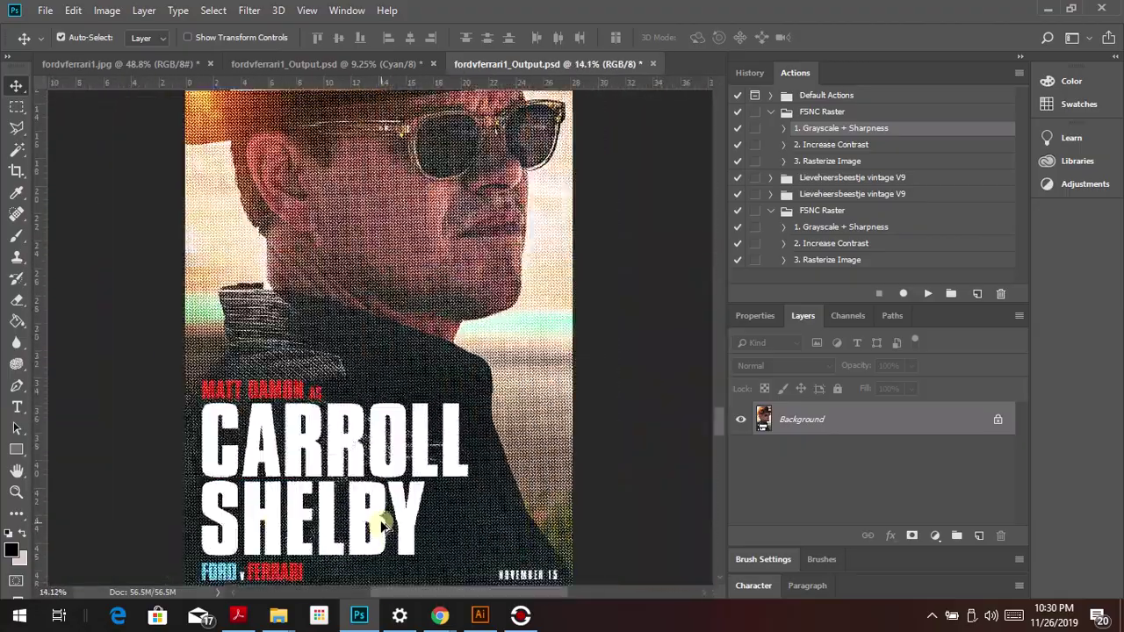
Step: Unlock the Background layer of the RGB halftone document, leaving its layer style options unchanged
click(981, 427)
double_click(895, 427)
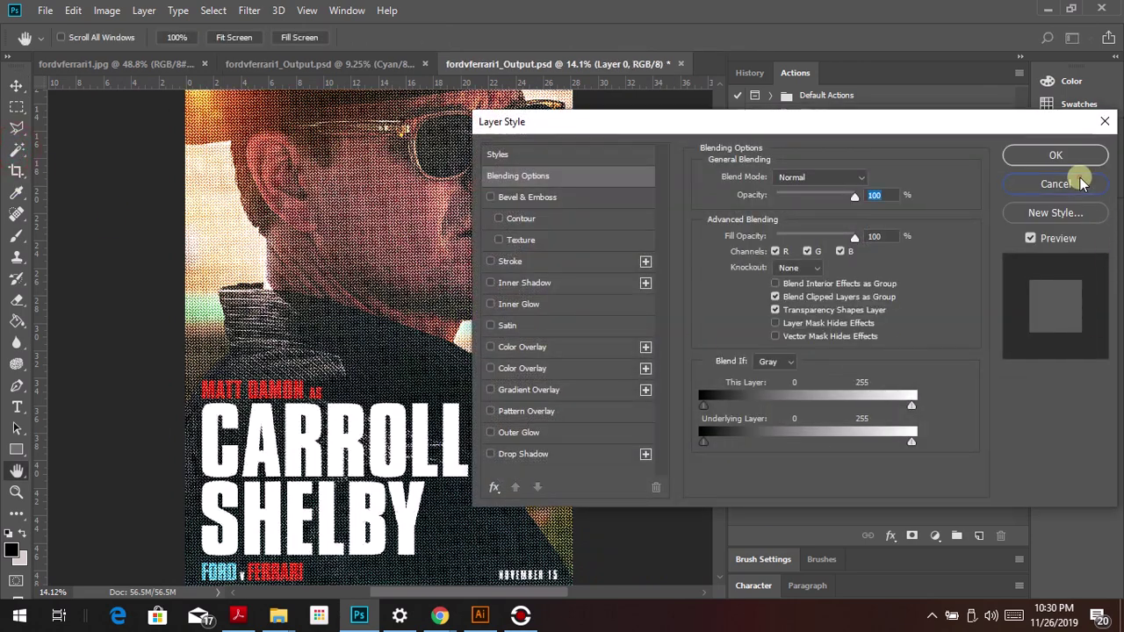
click(1062, 180)
Step: Select the black areas of the halftone with Color Range, sampling the black foreground colour at a fuzziness of 200
scroll(367, 377, up, 2)
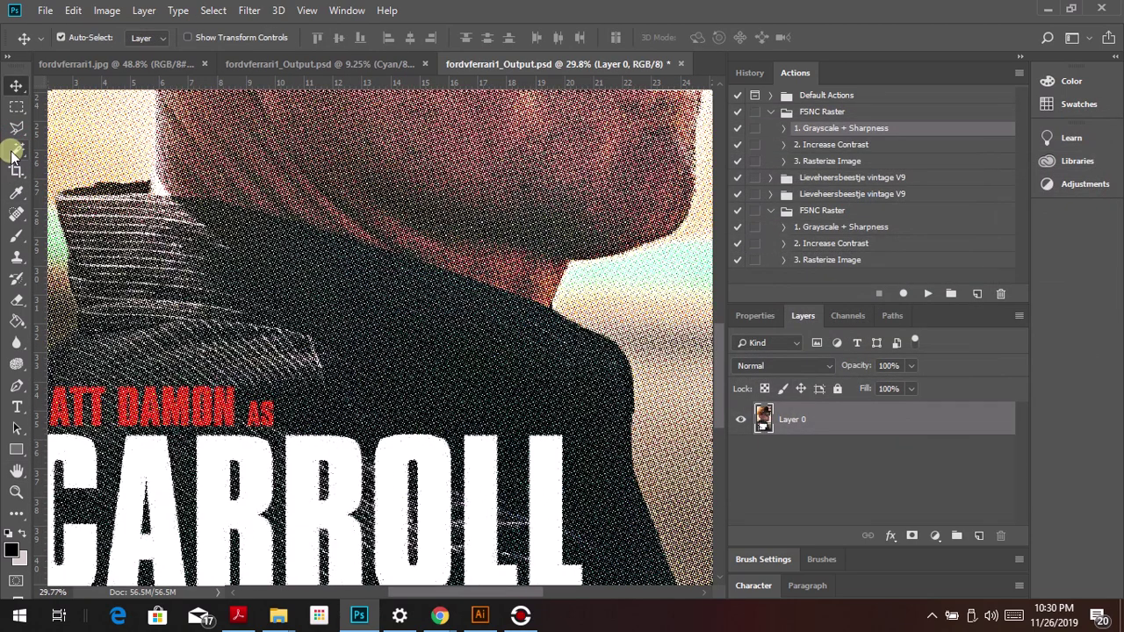
key(w)
right_click(436, 369)
click(466, 506)
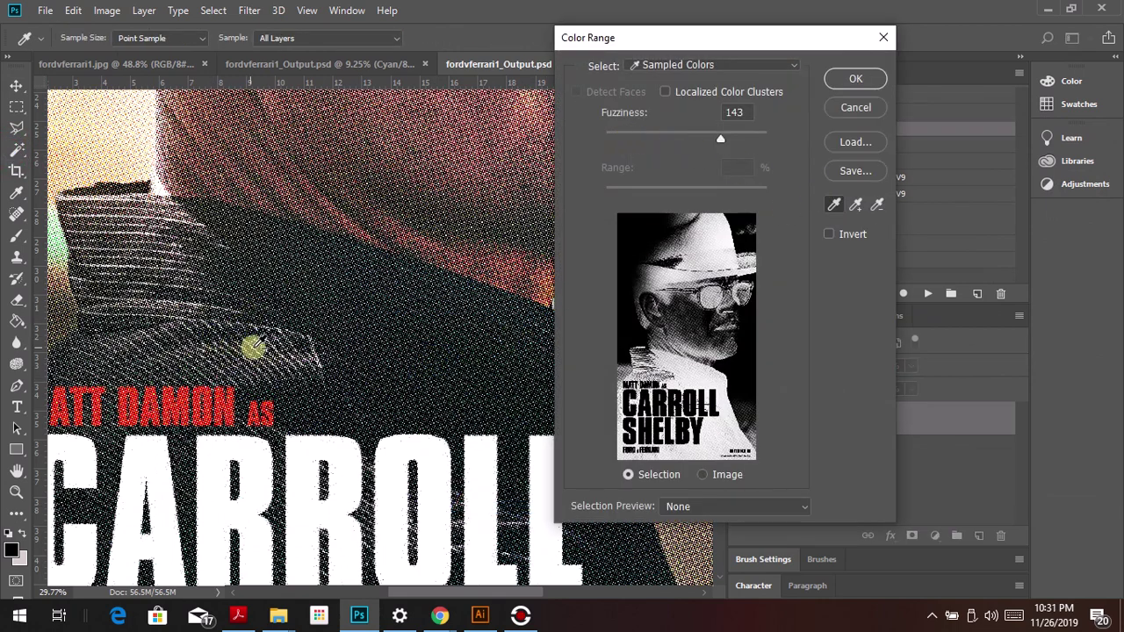
scroll(381, 373, up, 1)
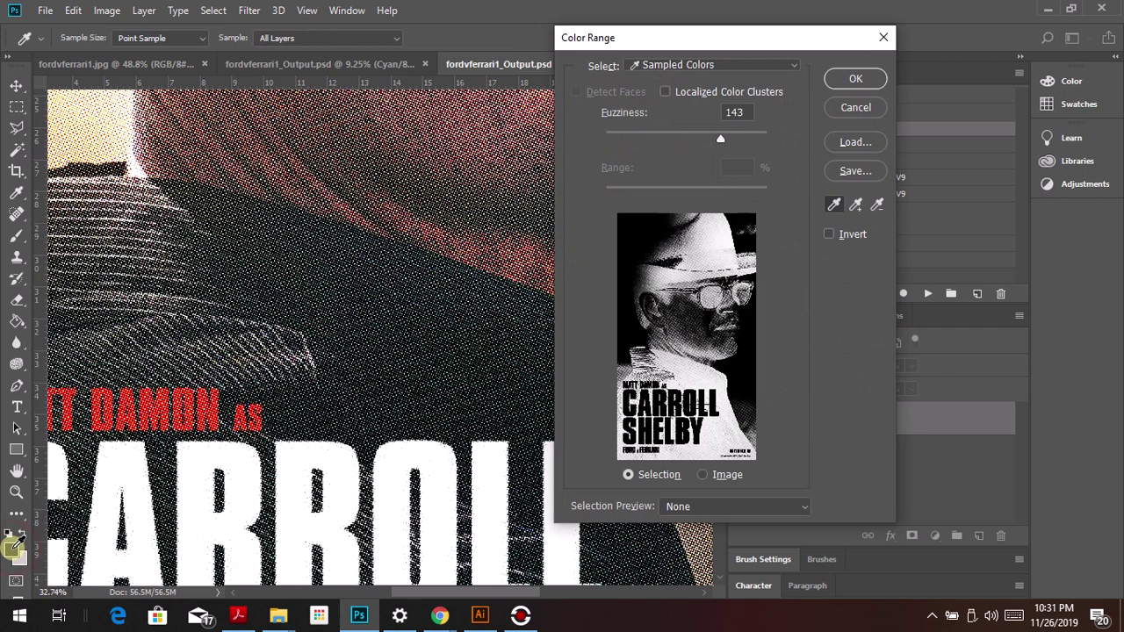
drag(716, 141, 787, 131)
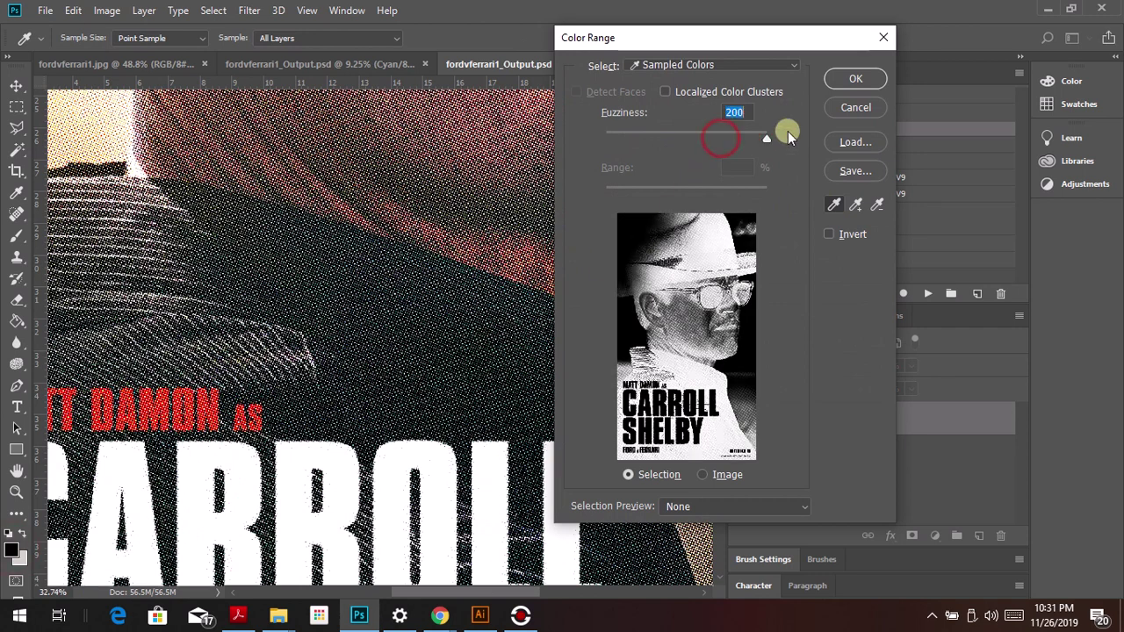
click(788, 65)
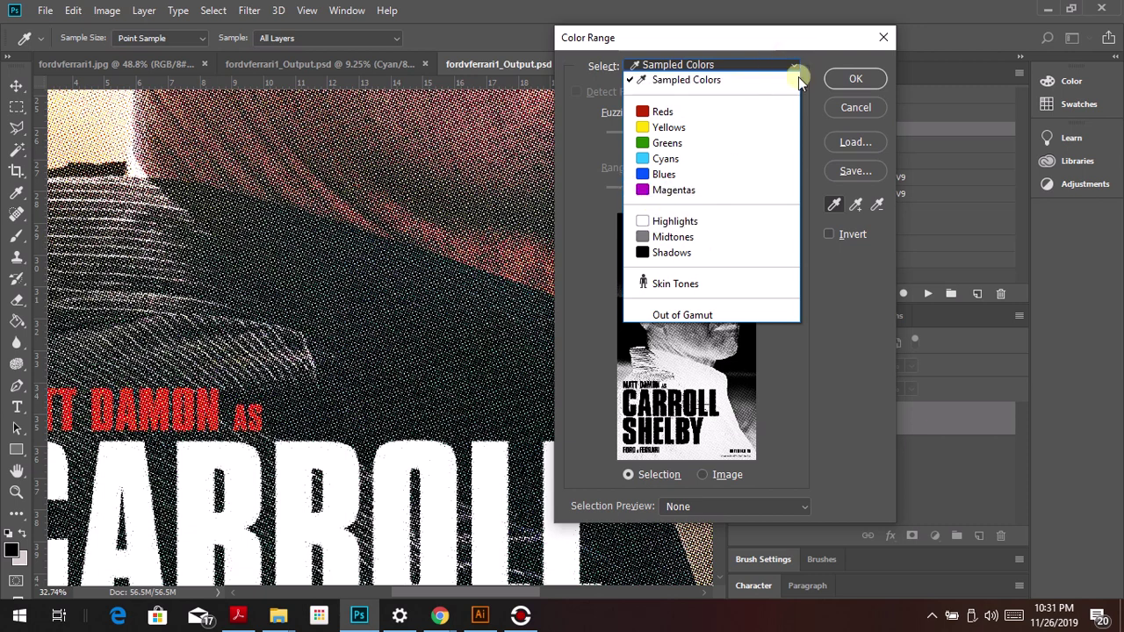
click(818, 59)
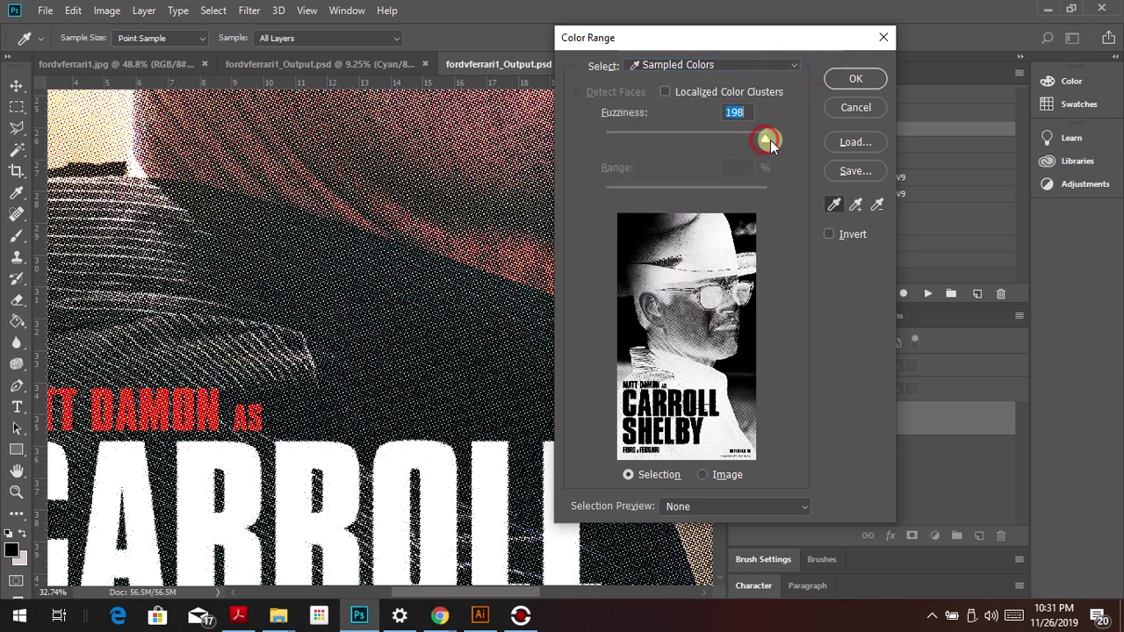
click(701, 474)
click(24, 543)
click(856, 79)
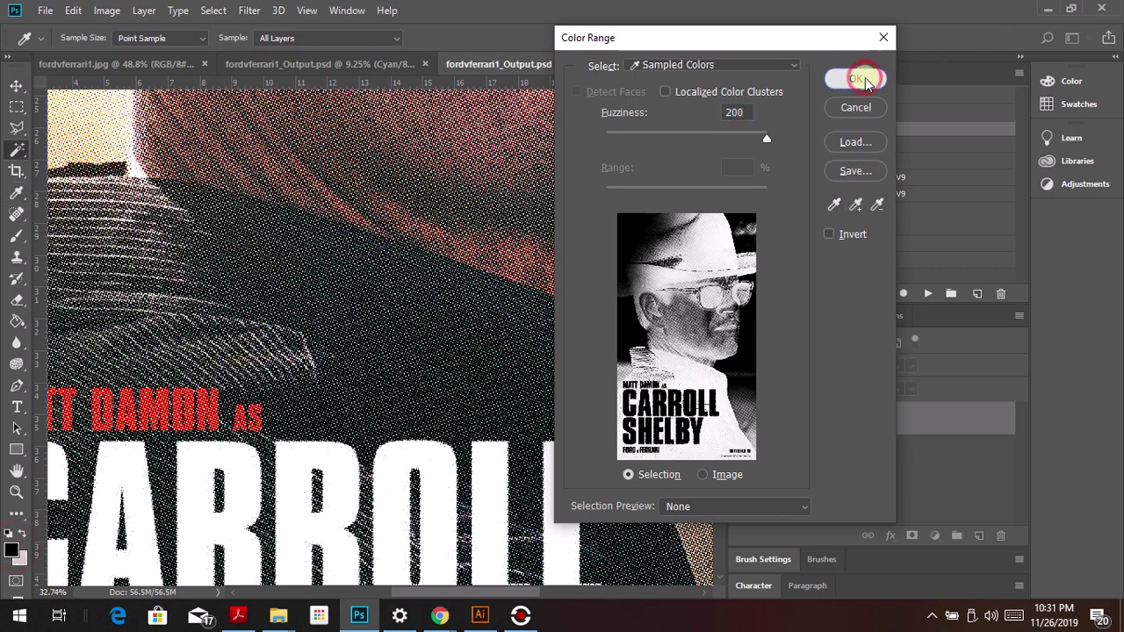
Step: Delete the selected black pixels from the halftone layer and check the transparent areas across the poster
scroll(527, 360, up, 10)
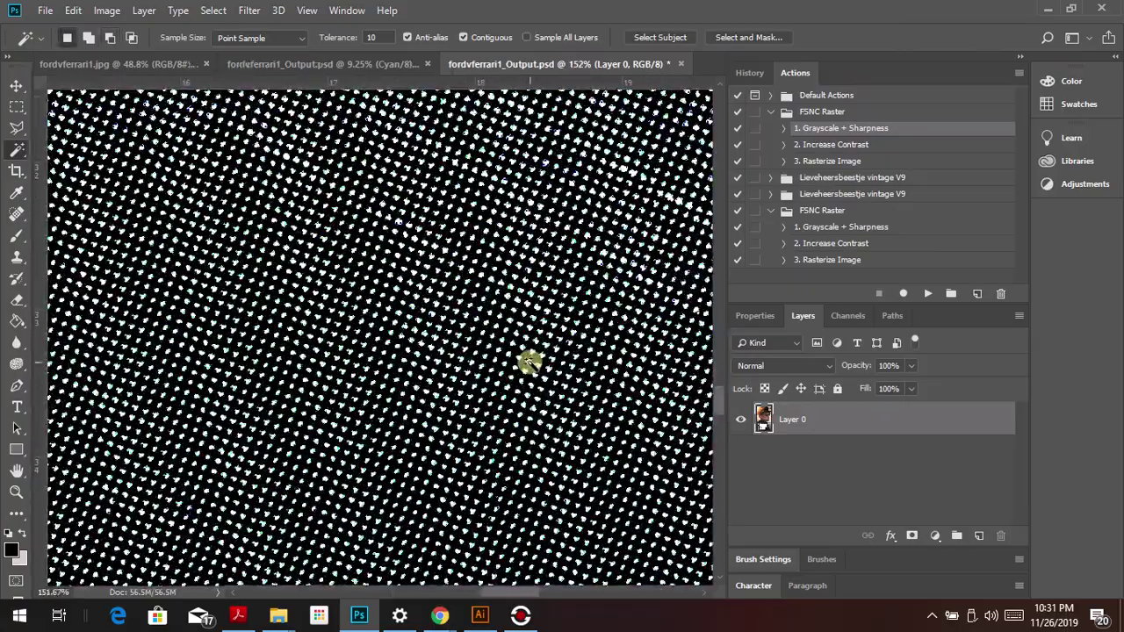
key(Delete)
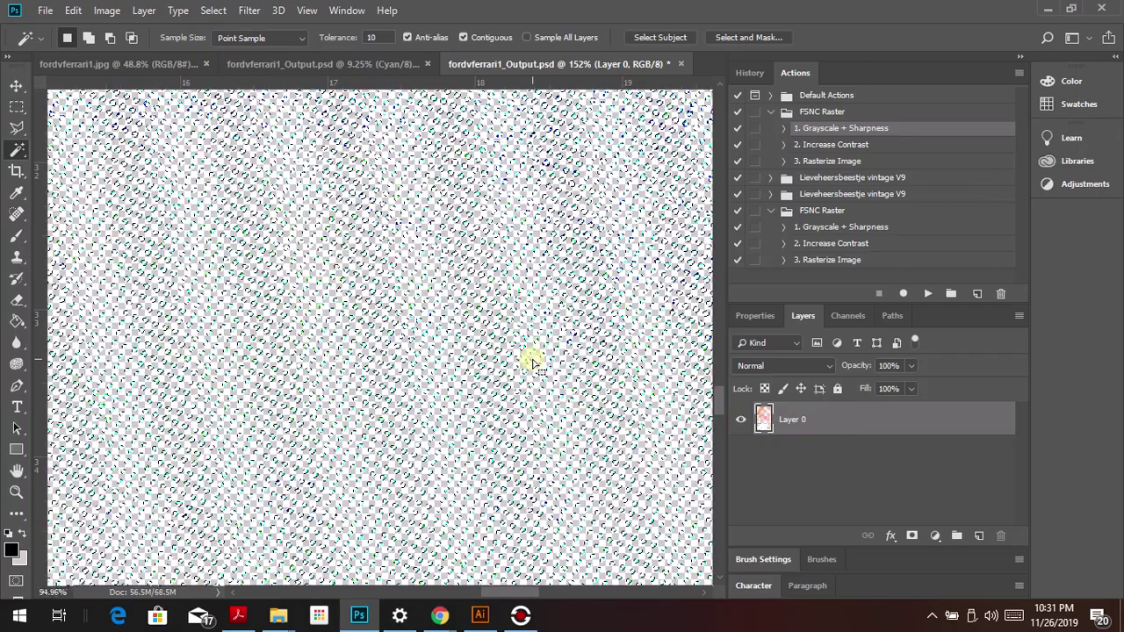
scroll(531, 356, down, 7)
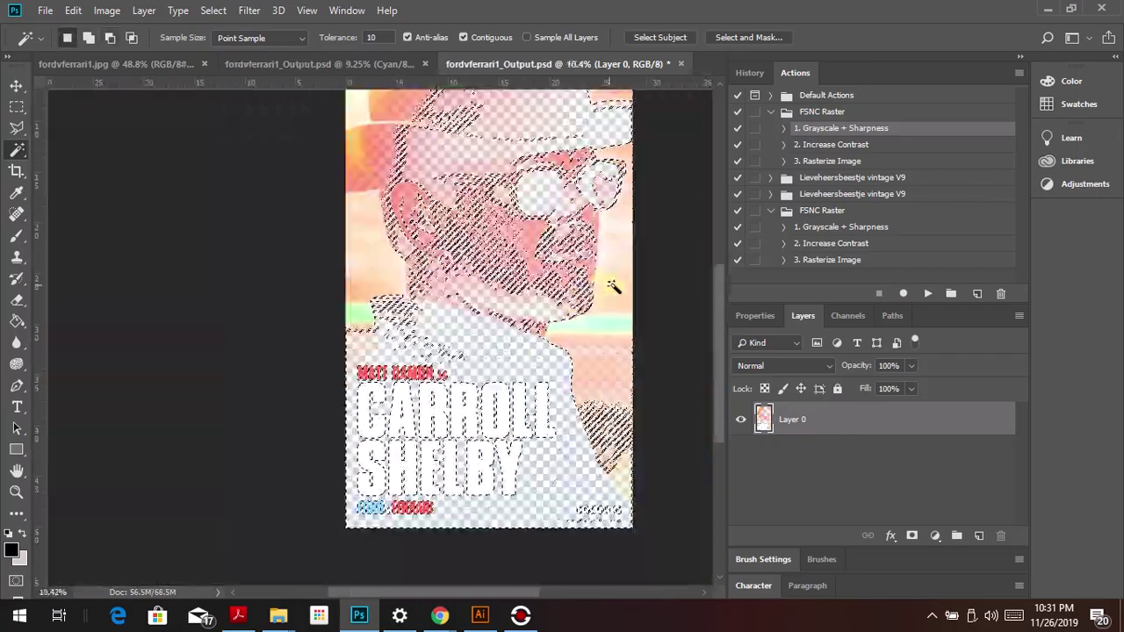
Step: Deselect the removed black areas and examine the remaining coloured dots and transparent areas across the poster
click(666, 280)
scroll(586, 167, up, 9)
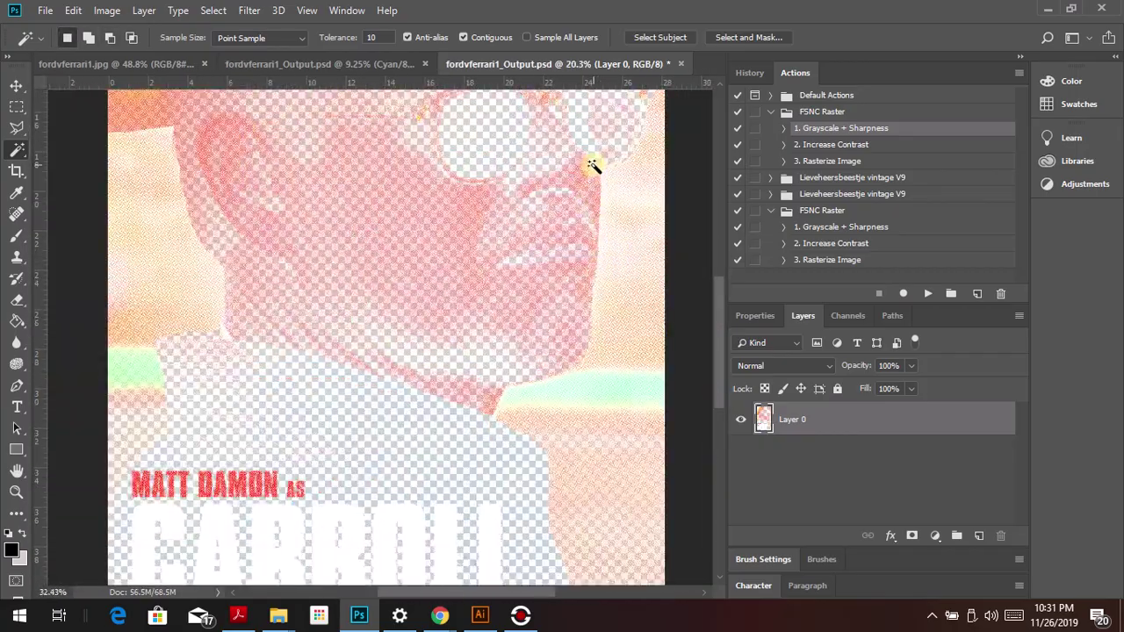
scroll(586, 166, down, 10)
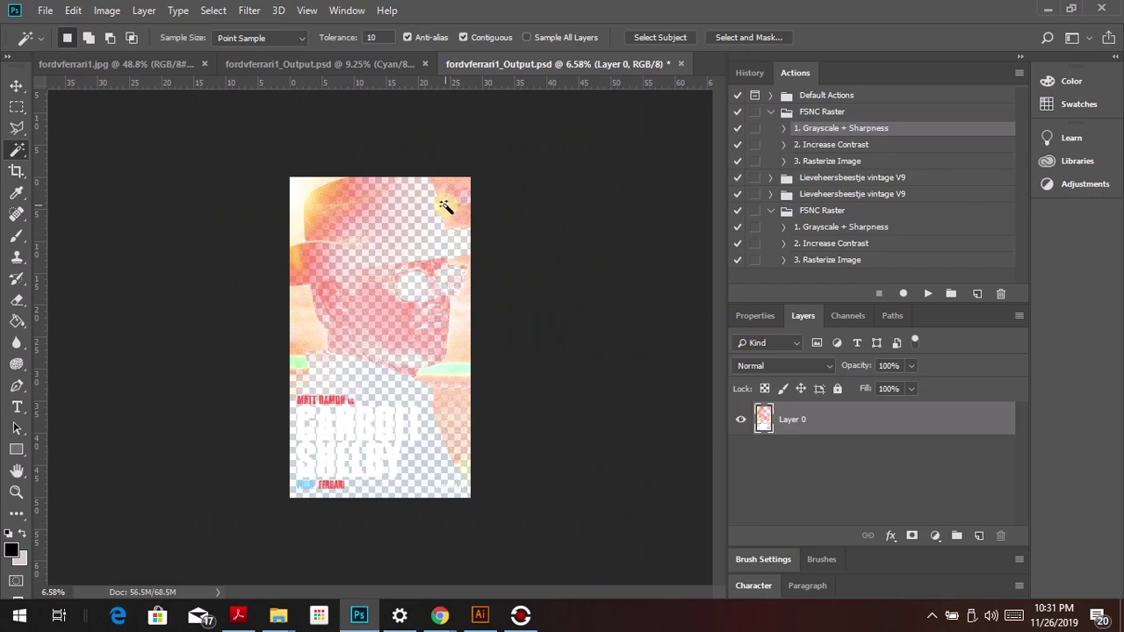
scroll(411, 267, up, 5)
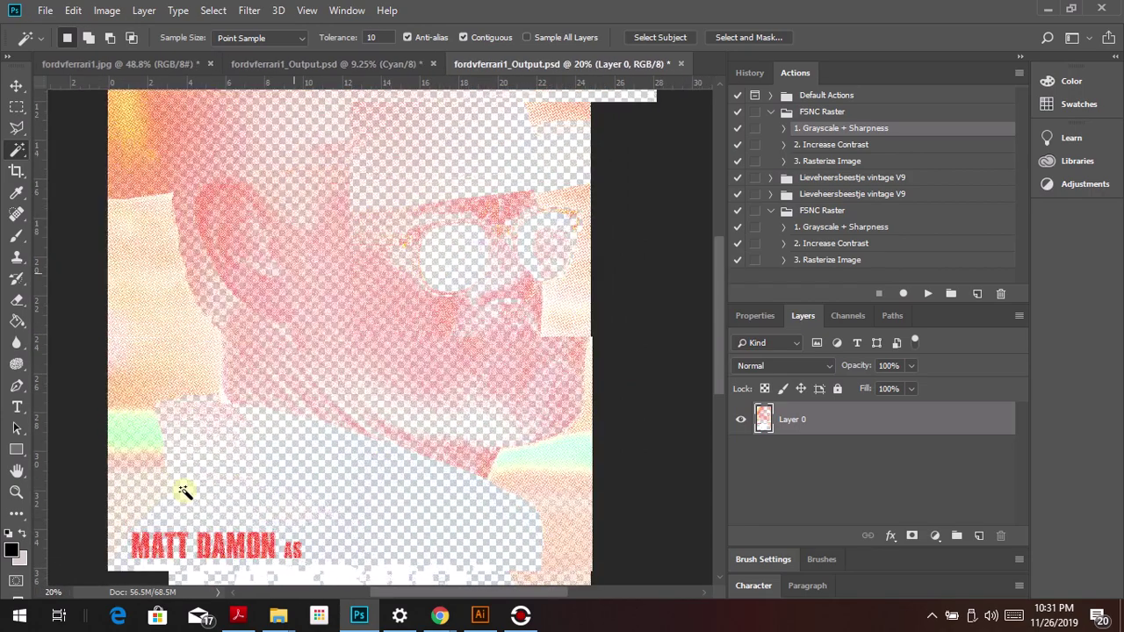
scroll(185, 492, down, 4)
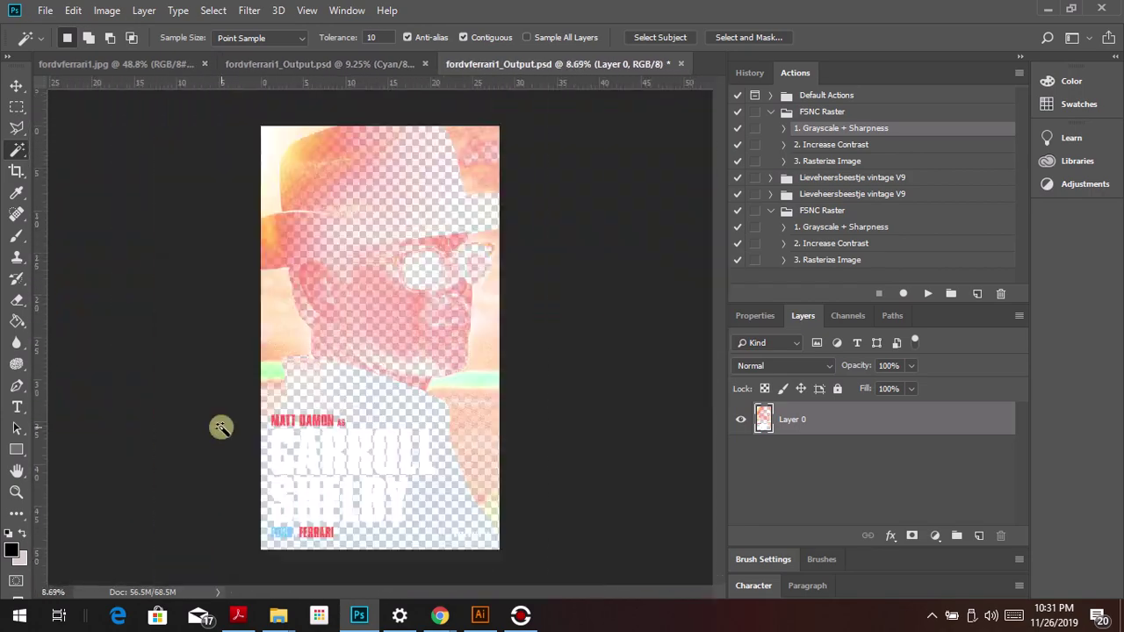
Step: Create a new A4 document of 210 x 297 mm at 300 ppi in RGB Color with white background contents
click(42, 12)
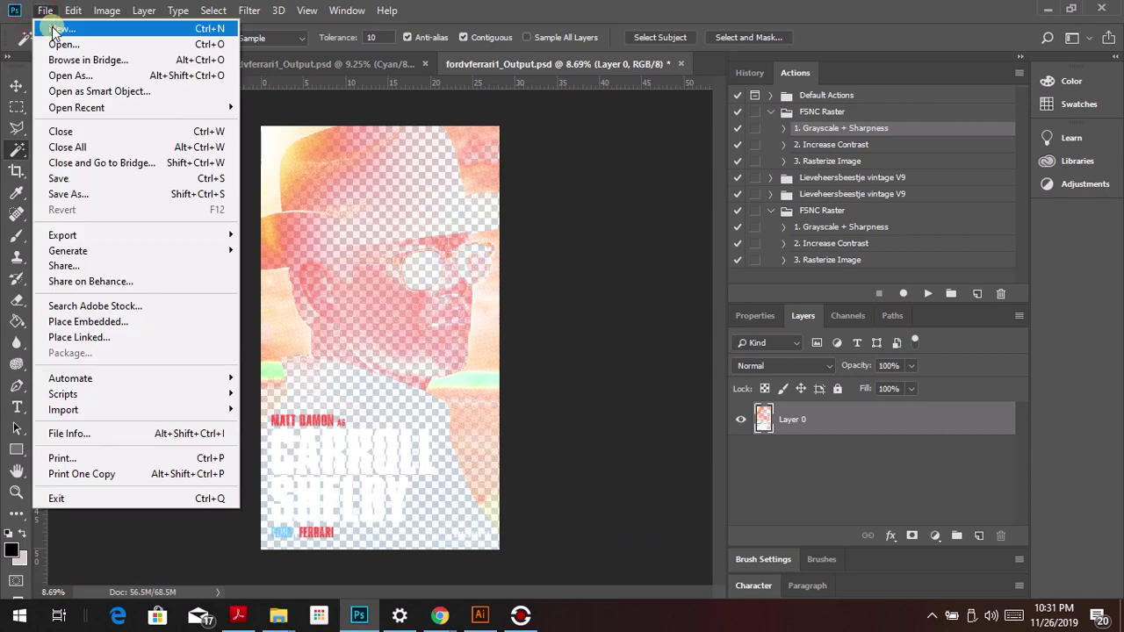
click(43, 37)
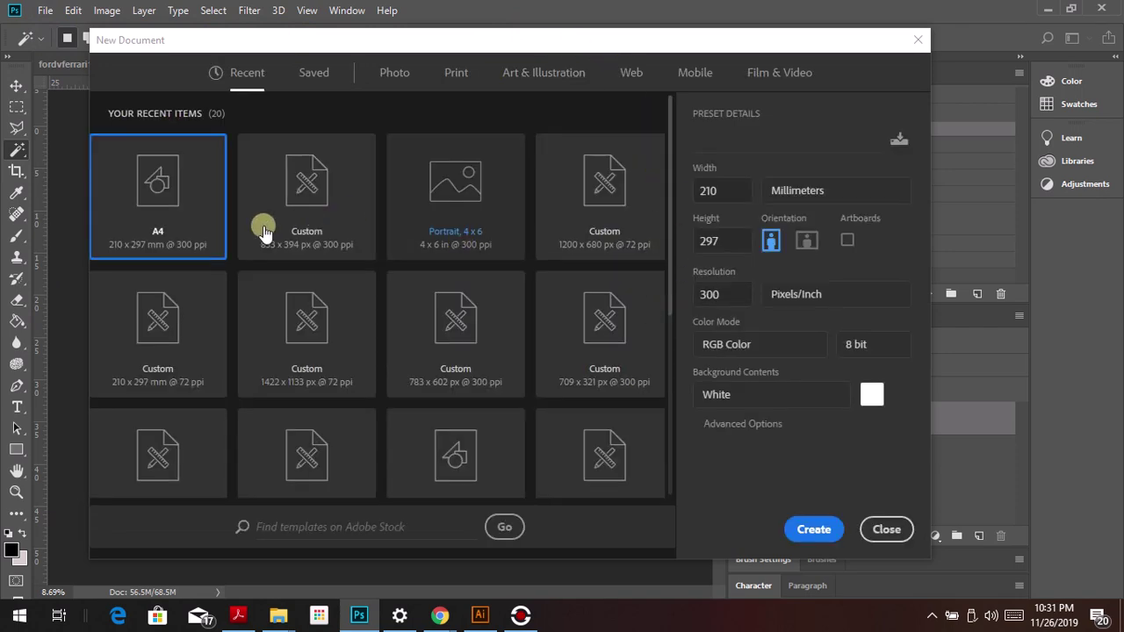
click(826, 525)
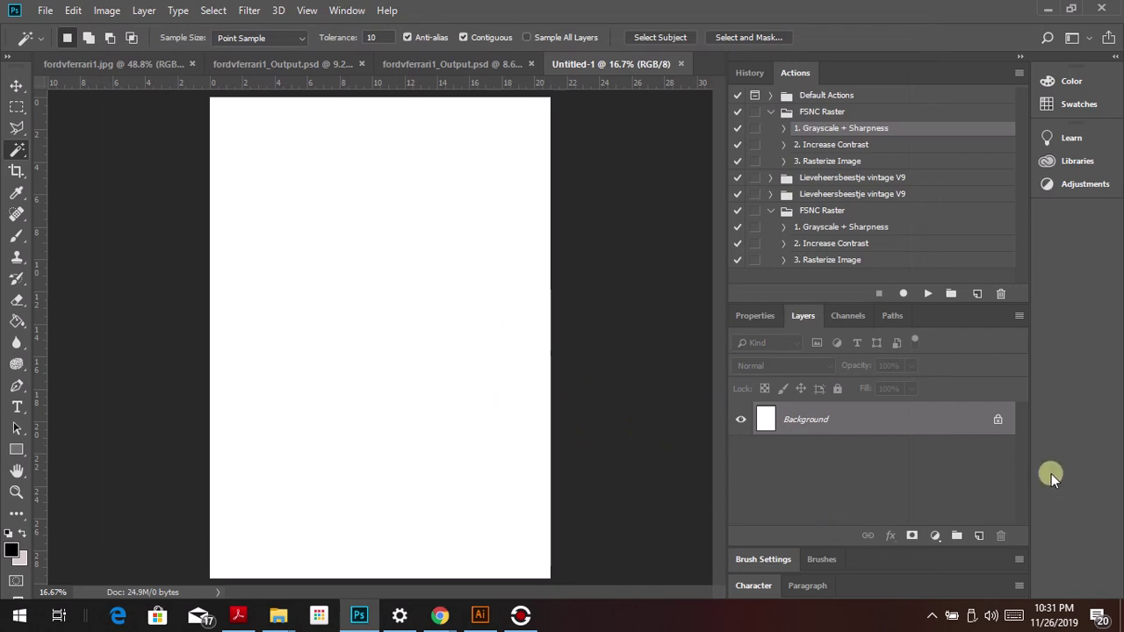
Step: Unlock the new document's Background layer without adding a layer style, and fill it with the black foreground colour
click(998, 418)
key(h)
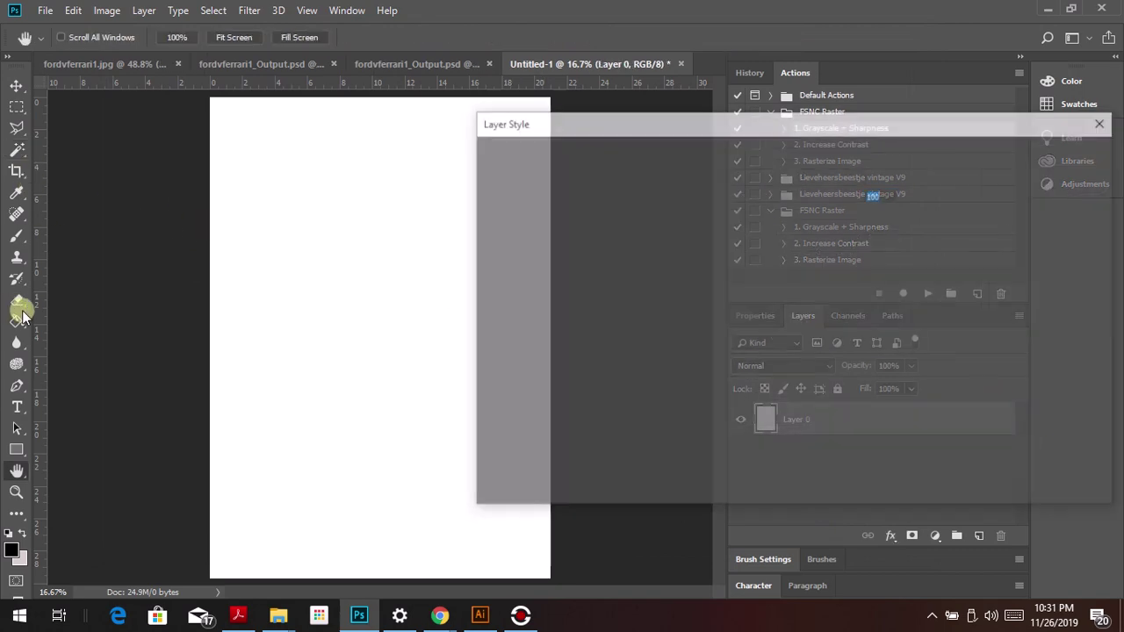
click(1093, 187)
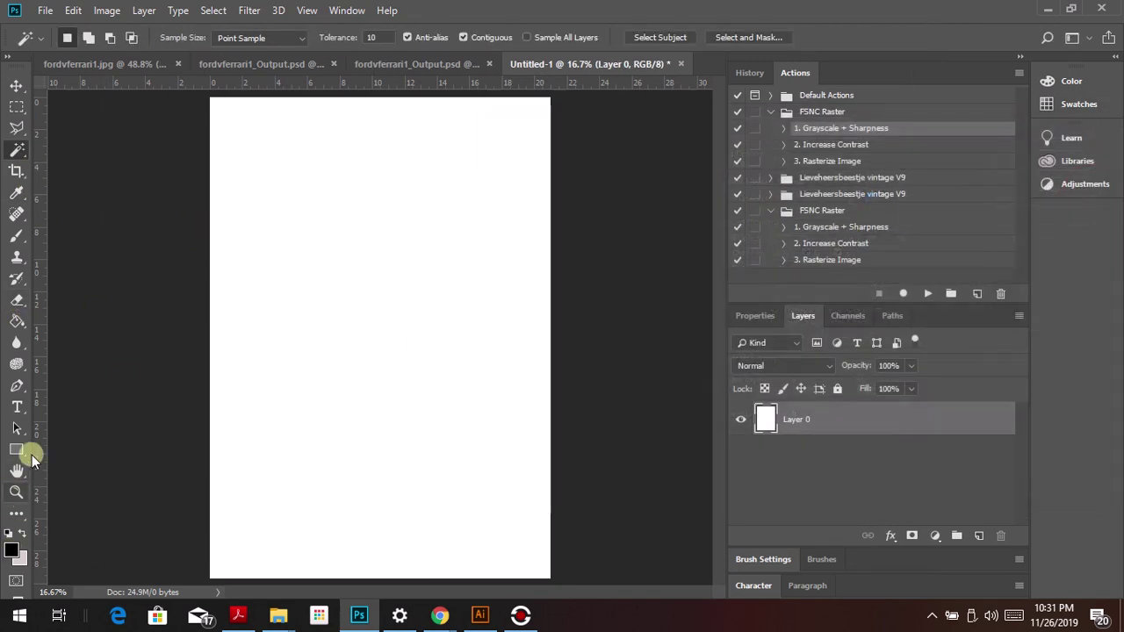
click(17, 325)
click(258, 350)
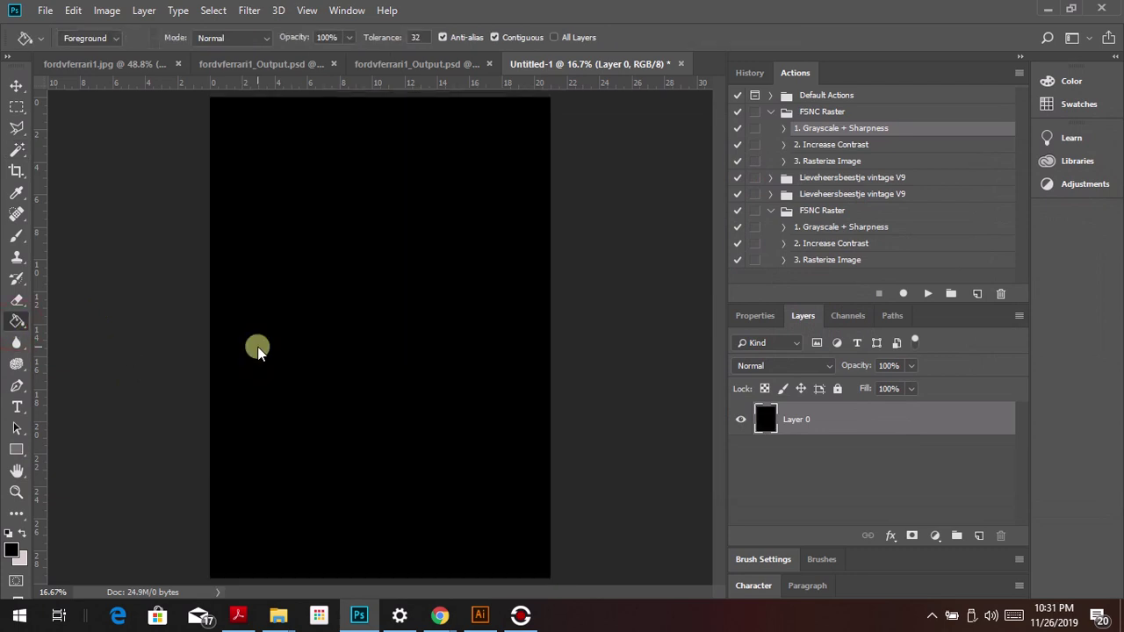
Step: Copy the RGB halftone layer with its black removed into the black A4 document as a layer above the black fill
click(17, 85)
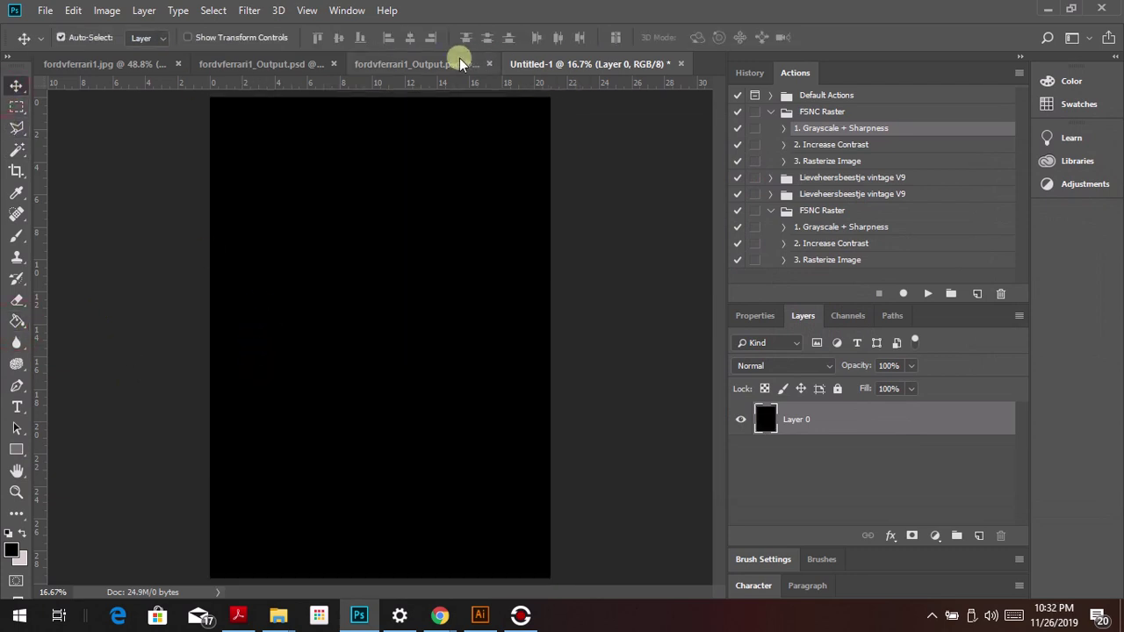
click(412, 69)
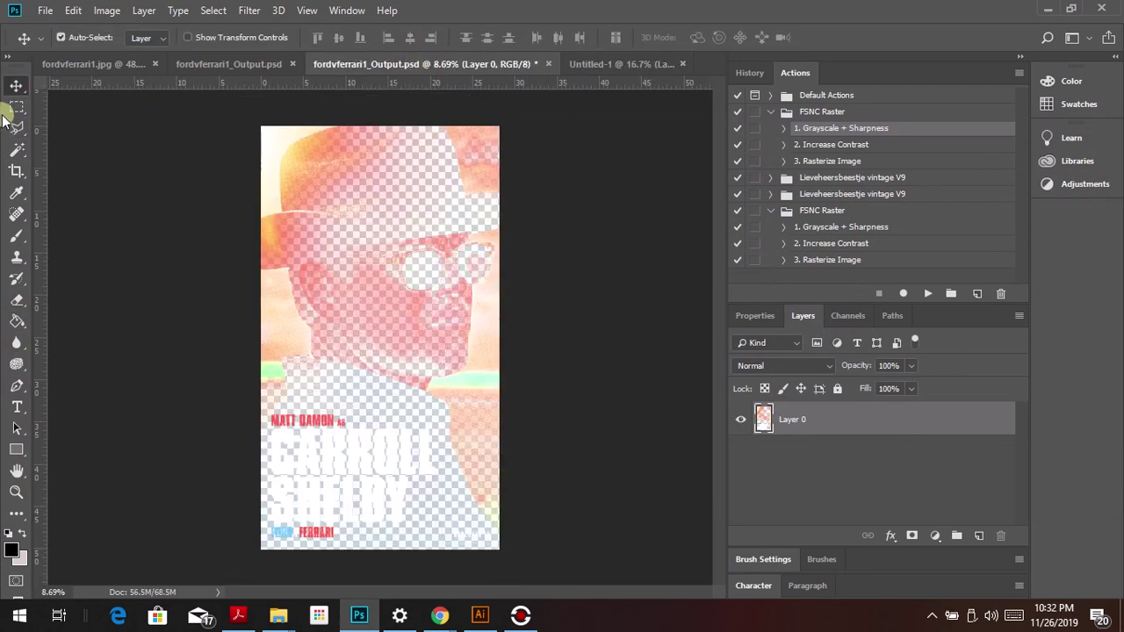
drag(292, 221, 314, 288)
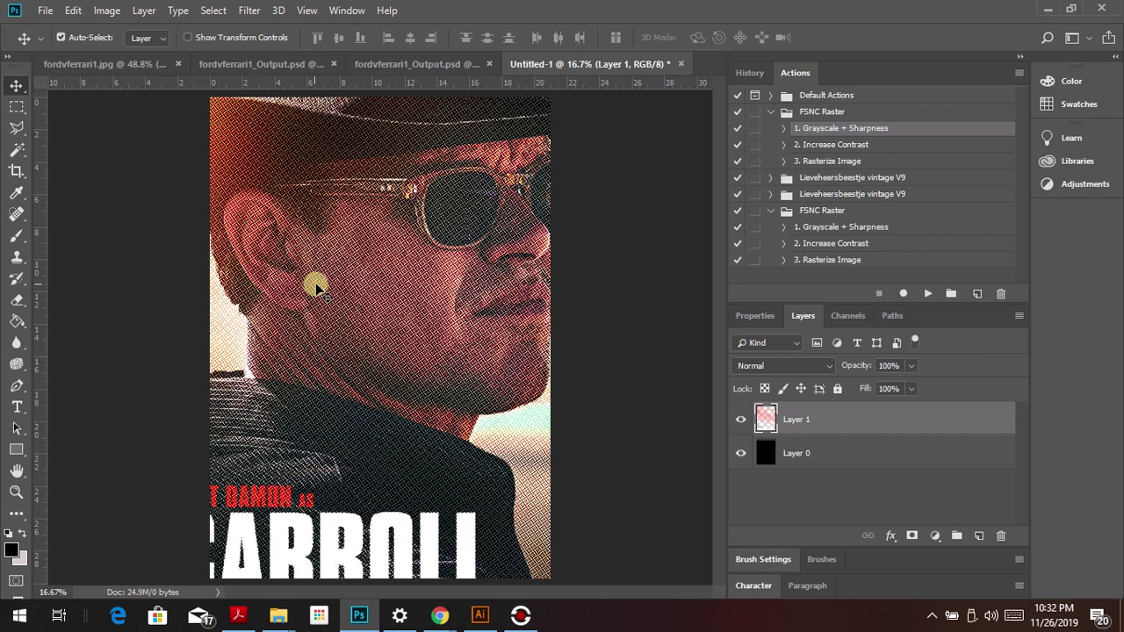
Step: Scale the placed halftone to 52.12% and centre it so the whole poster fits inside the black A4 page
scroll(438, 286, down, 3)
drag(438, 286, 399, 305)
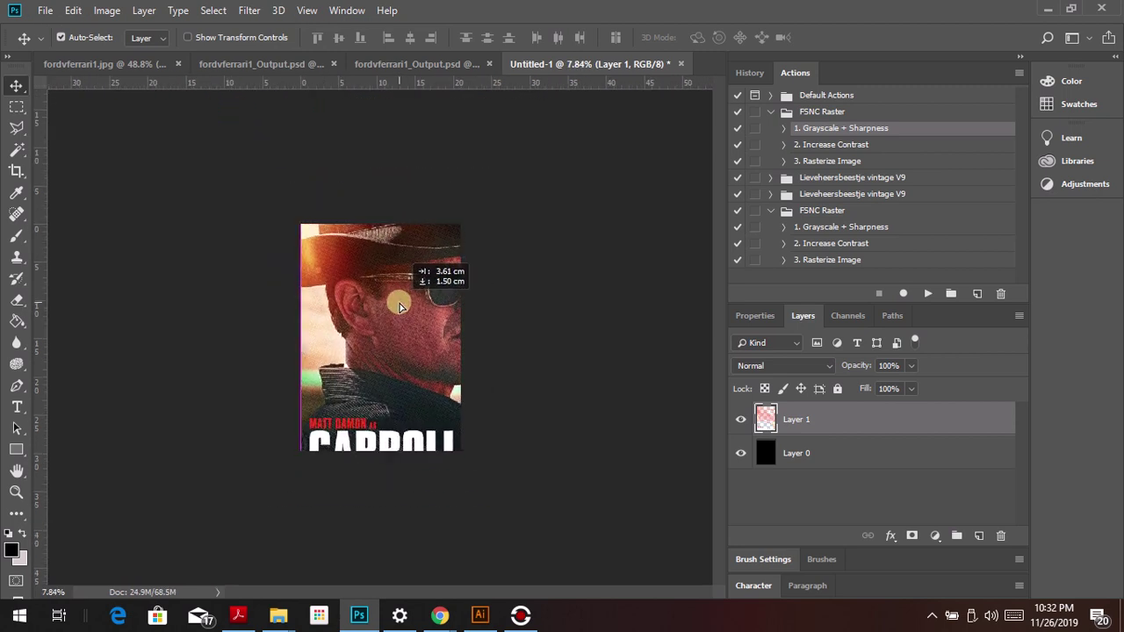
key(ctrl+t)
drag(516, 157, 398, 268)
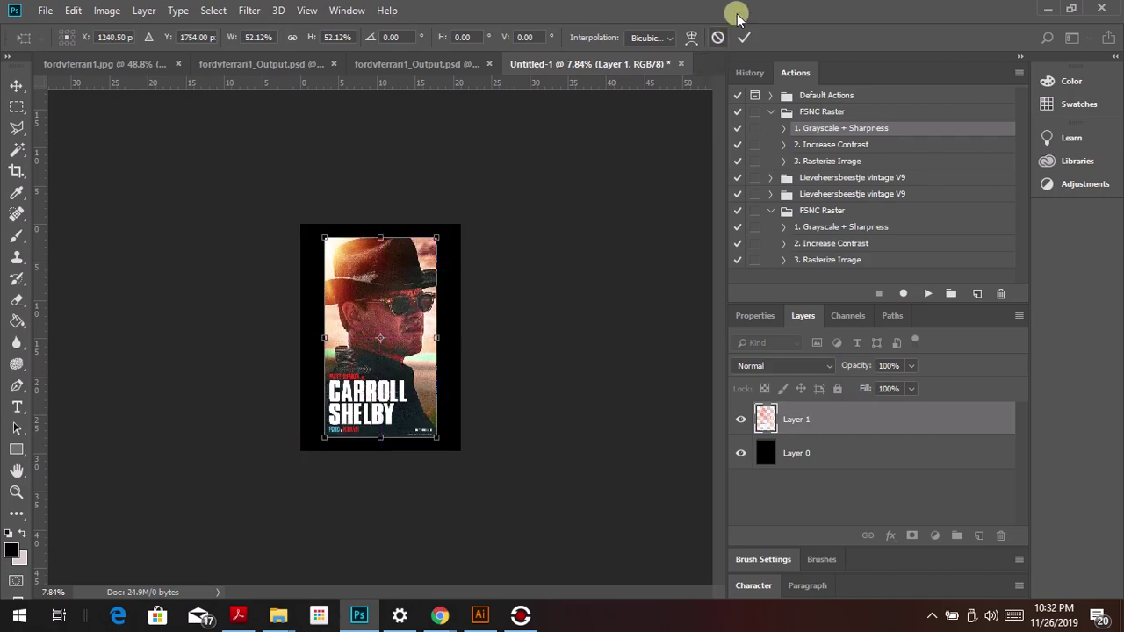
click(743, 38)
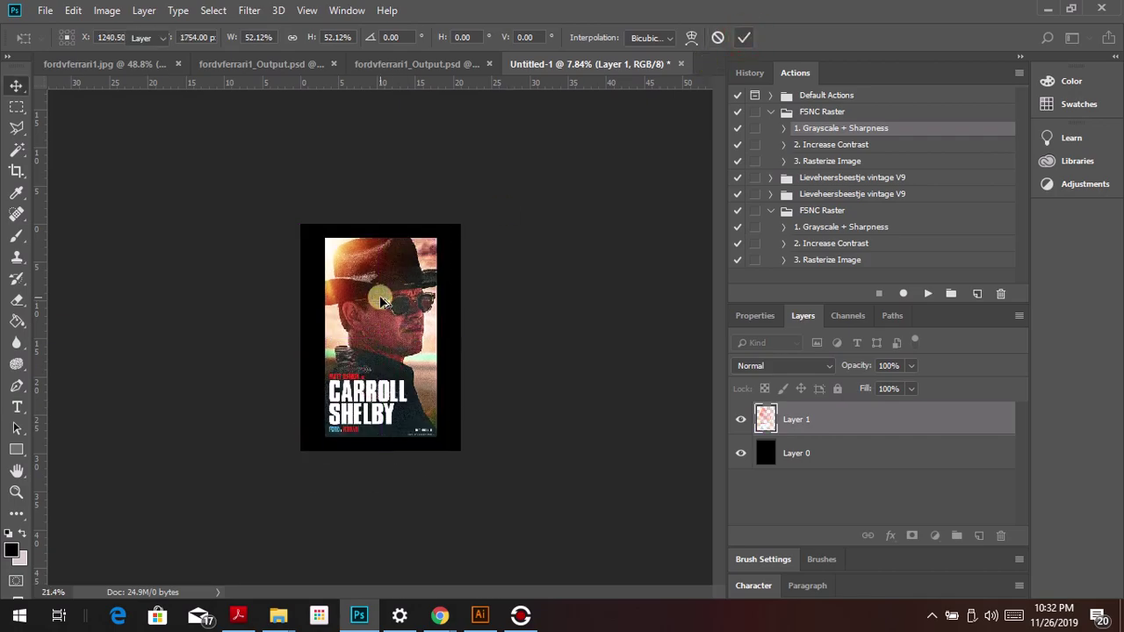
Step: Examine the halftone dots against the black page around the face, jacket collar and lettering at several magnifications
scroll(379, 295, up, 10)
scroll(396, 301, down, 4)
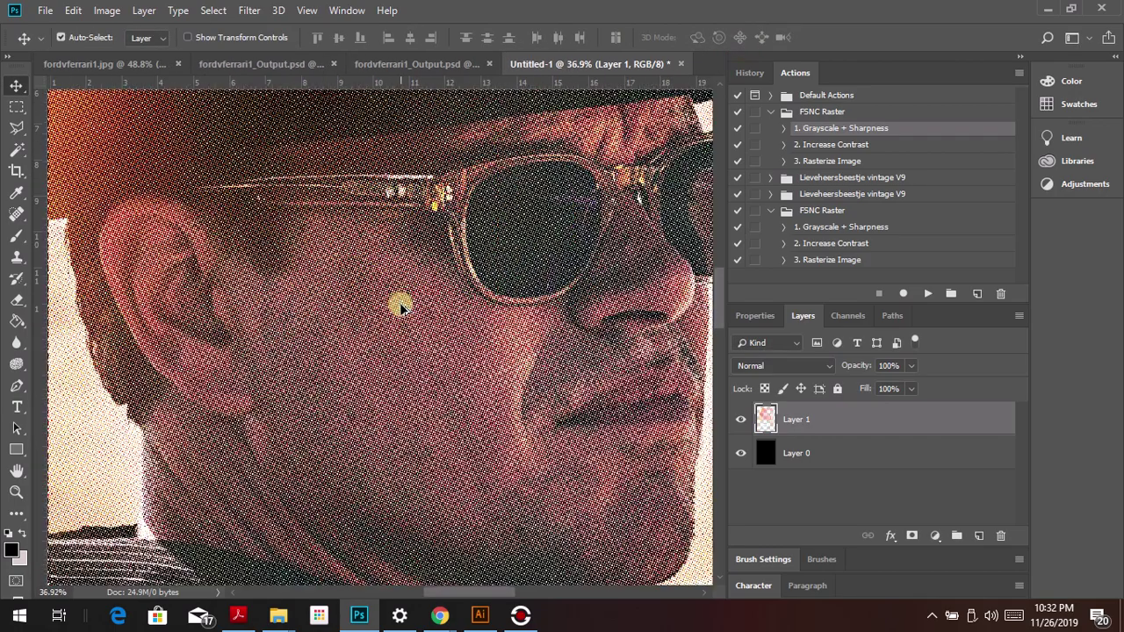
scroll(400, 306, down, 3)
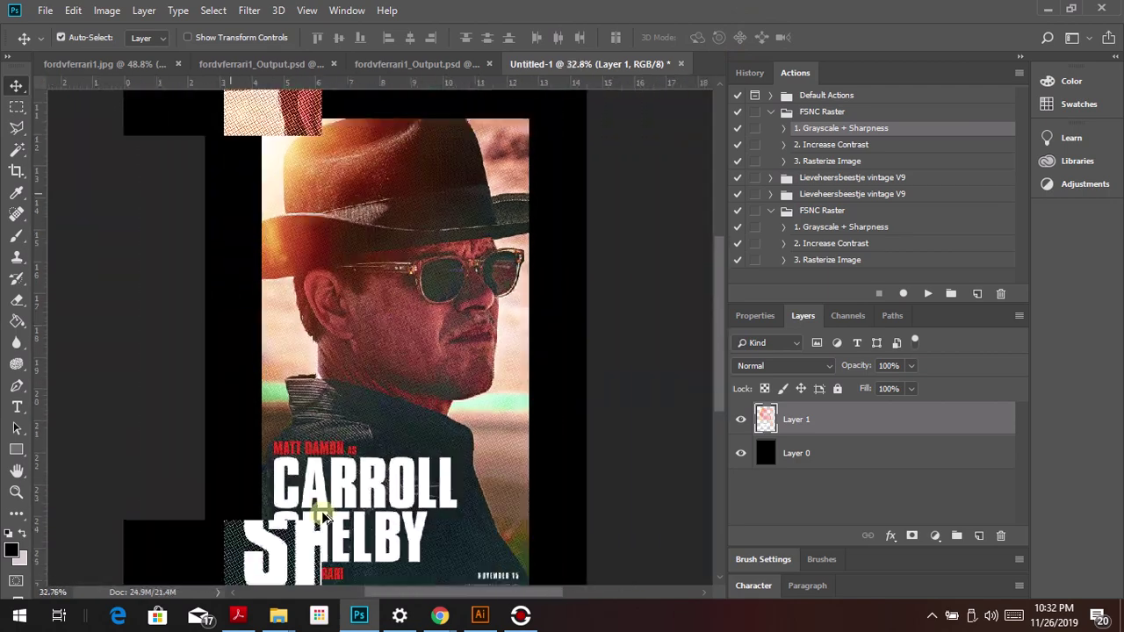
scroll(181, 219, up, 10)
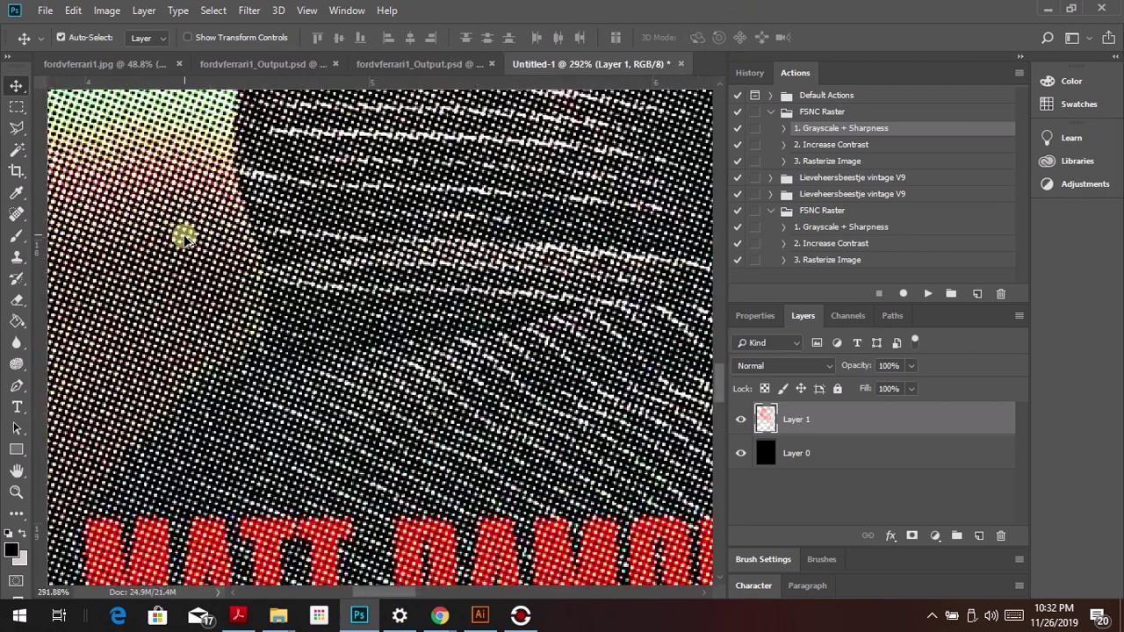
scroll(186, 240, up, 3)
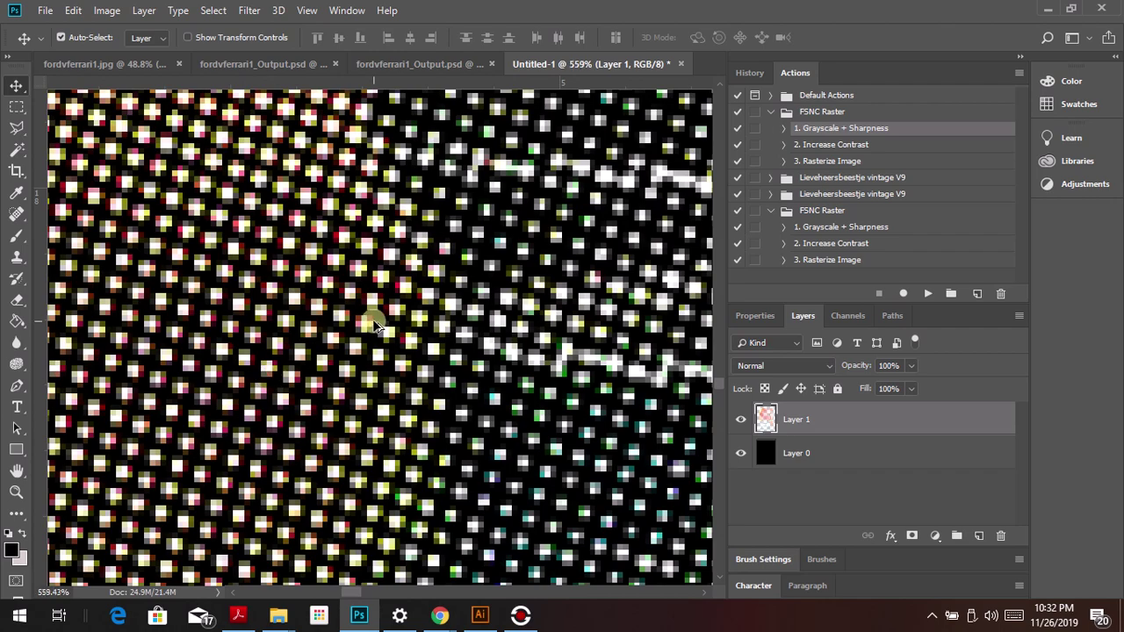
scroll(360, 327, down, 12)
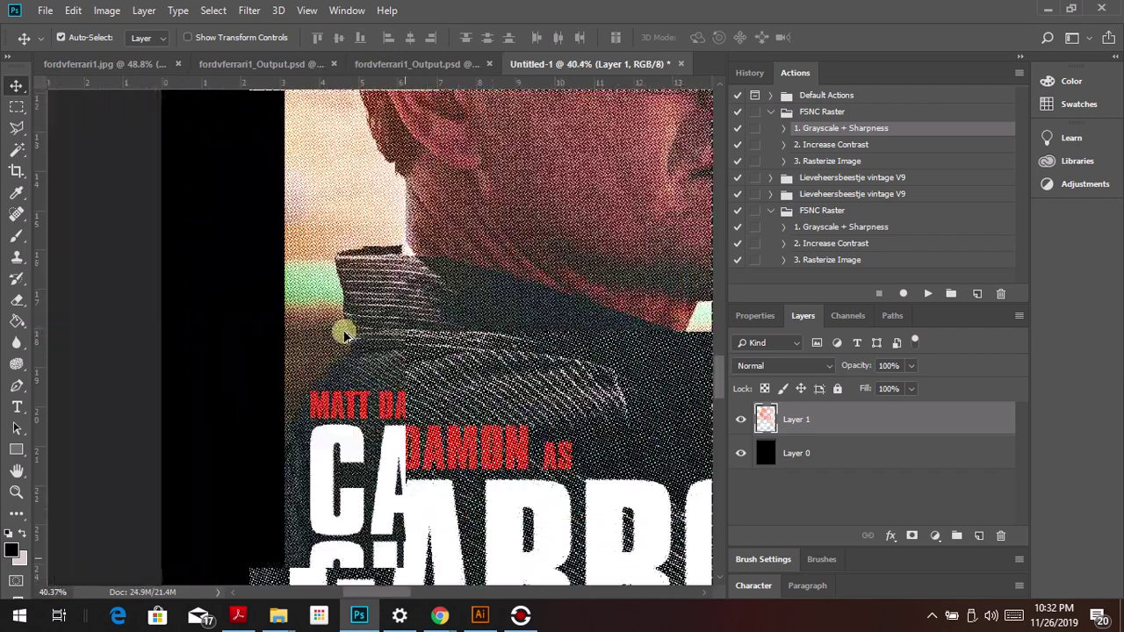
scroll(345, 334, down, 4)
scroll(532, 309, up, 8)
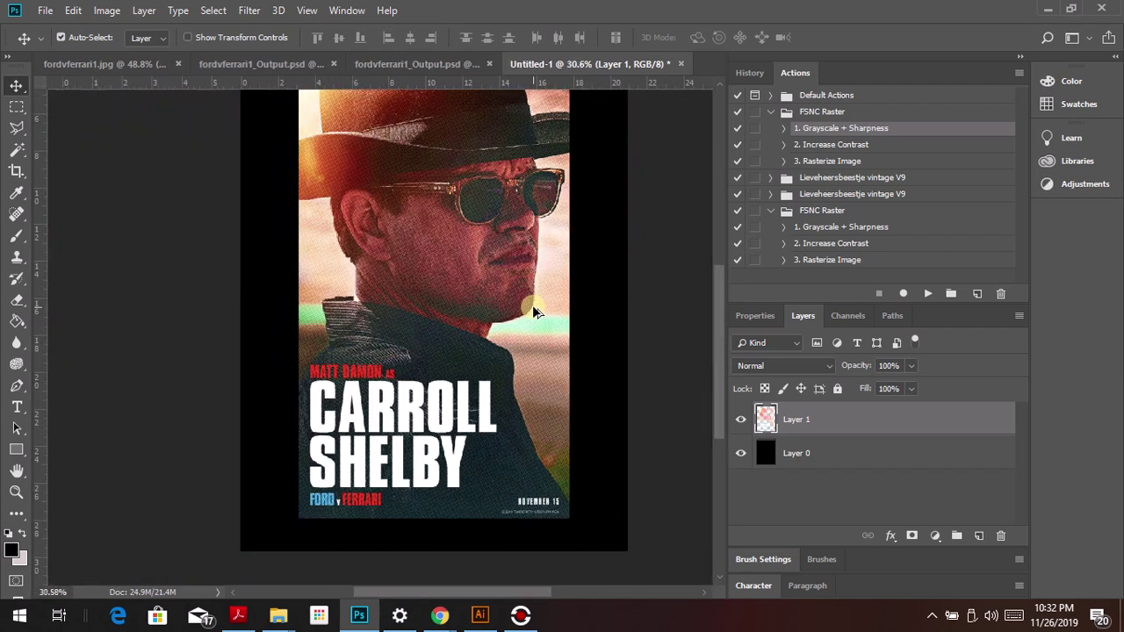
Step: Examine the halftone dots in the light background beside the chin and around the hat, and the overall poster
scroll(481, 334, up, 4)
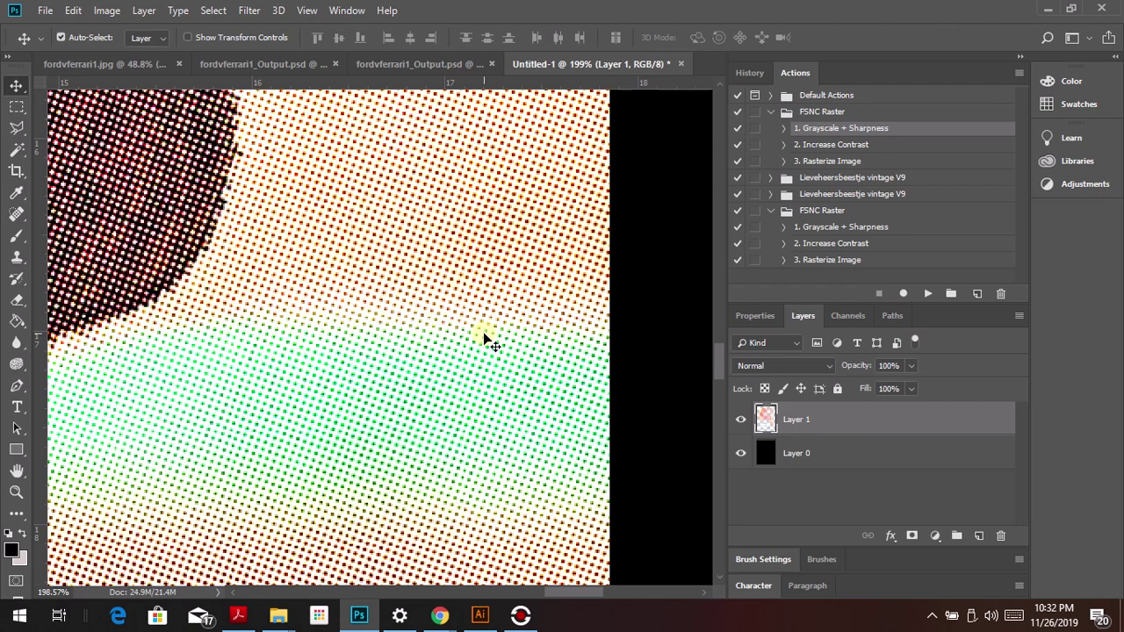
scroll(483, 339, down, 10)
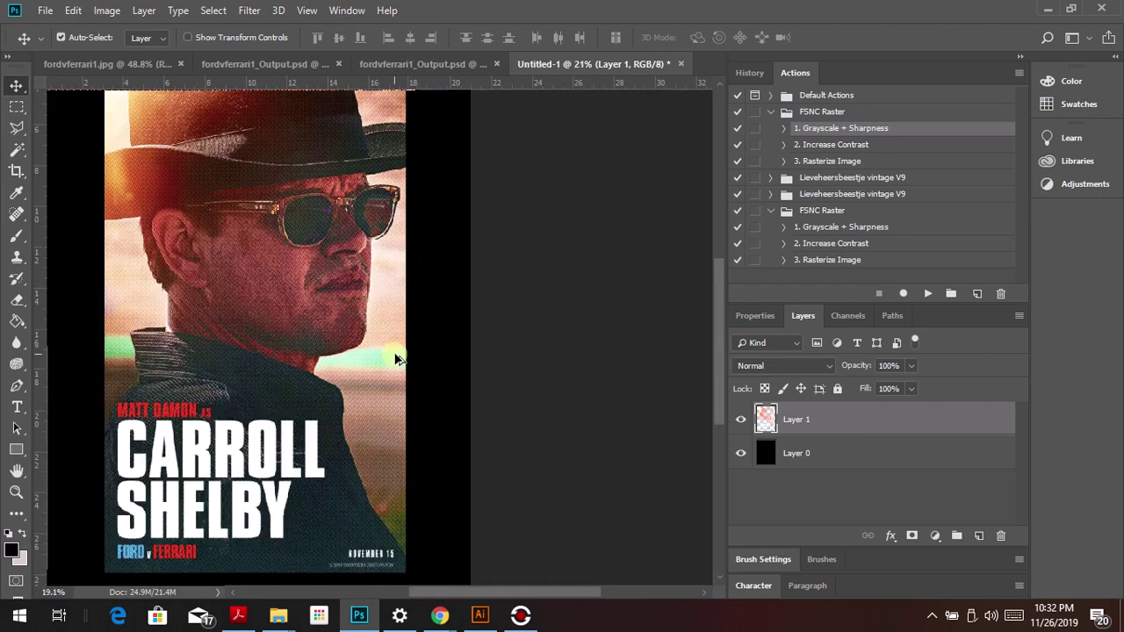
scroll(395, 358, down, 2)
scroll(320, 270, up, 5)
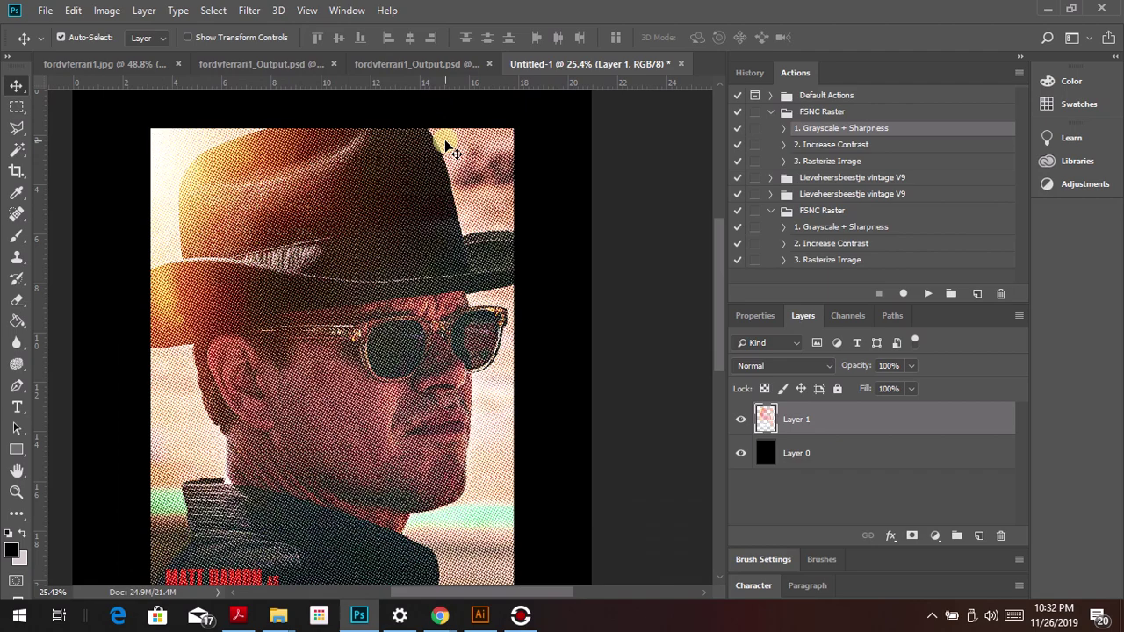
scroll(474, 219, up, 5)
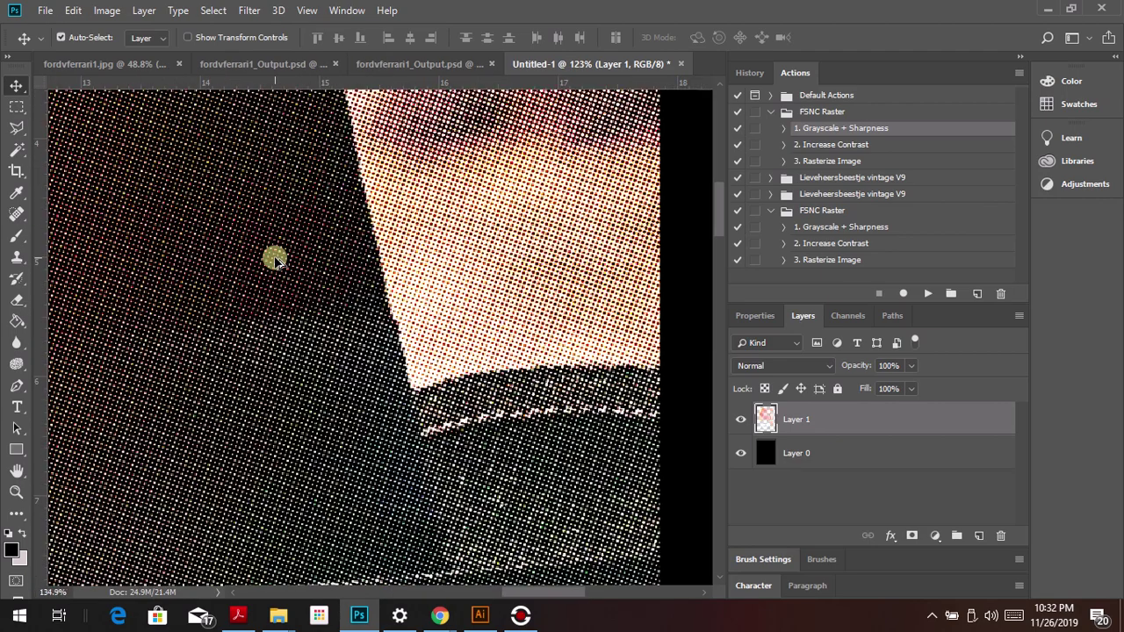
scroll(274, 259, down, 8)
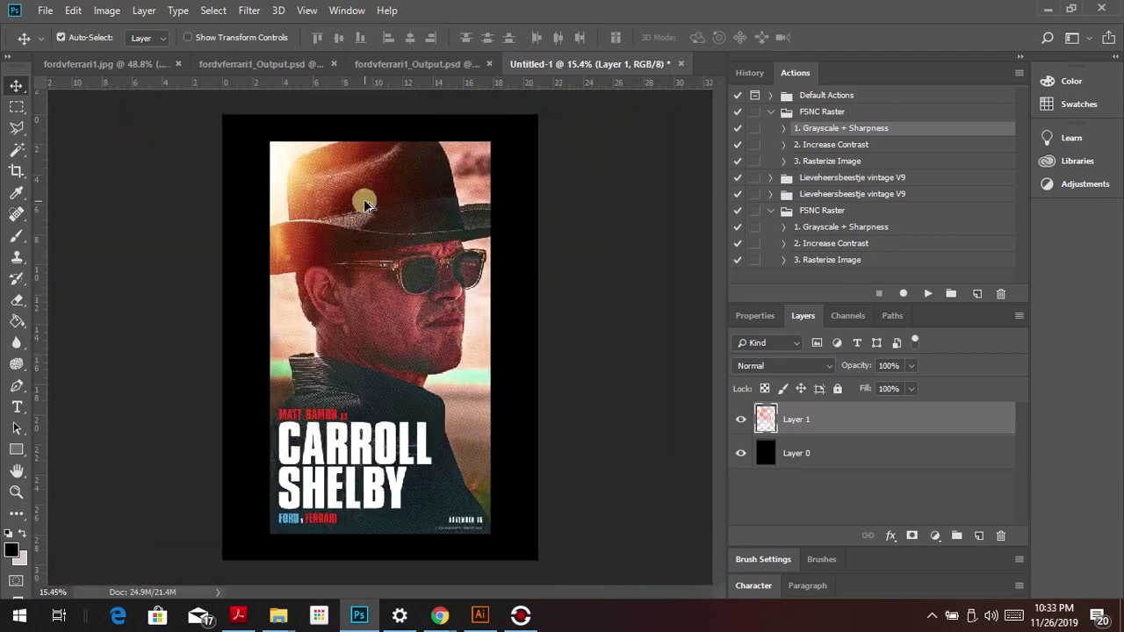
Step: Delete the placed halftone layer from the black A4 document and switch to the original fordvferrari1.jpg
drag(865, 419, 999, 535)
click(76, 64)
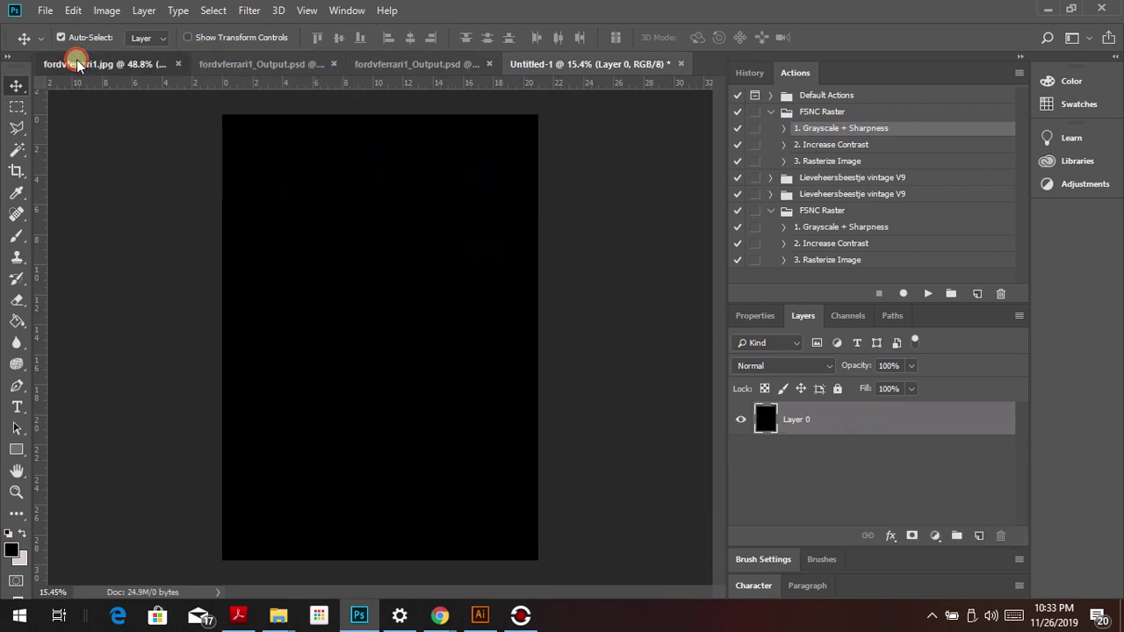
click(42, 10)
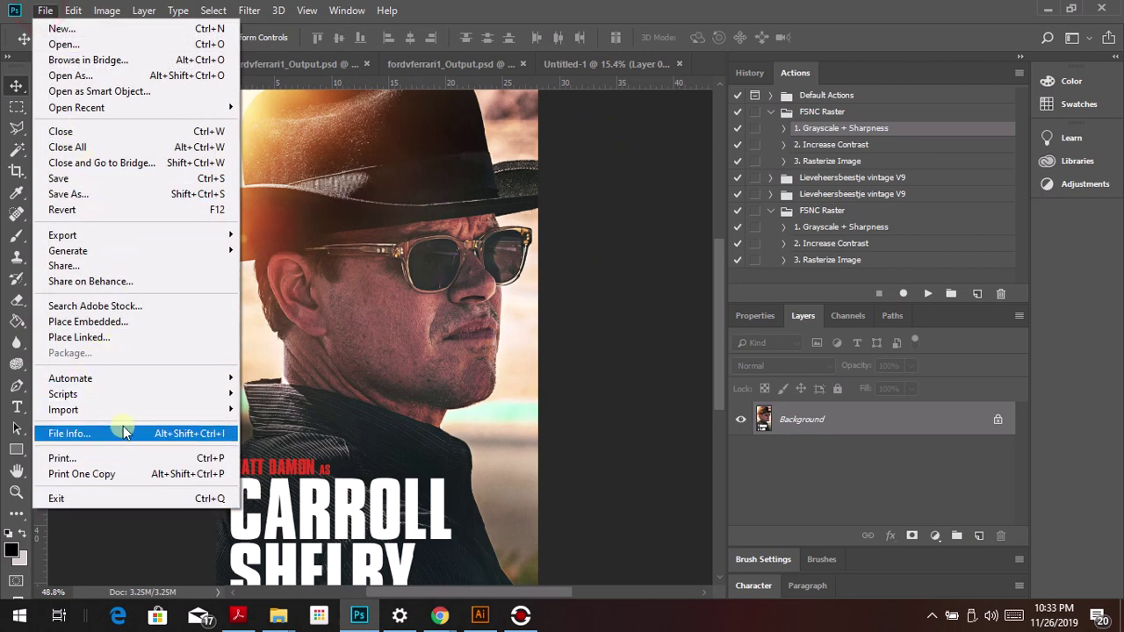
mouse_move(132, 393)
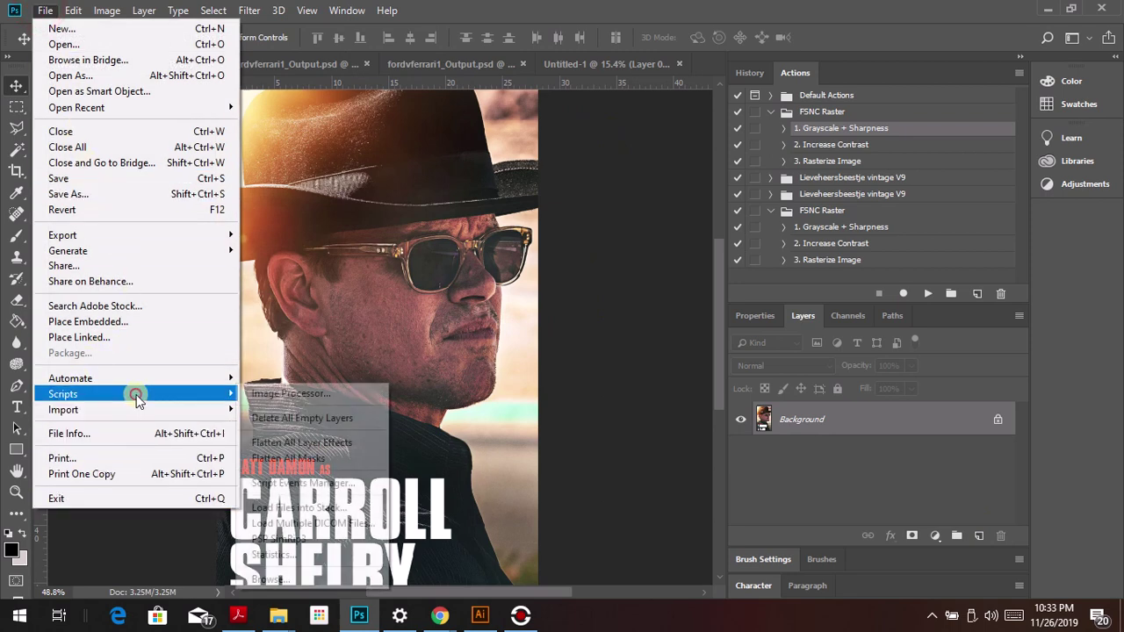
click(329, 484)
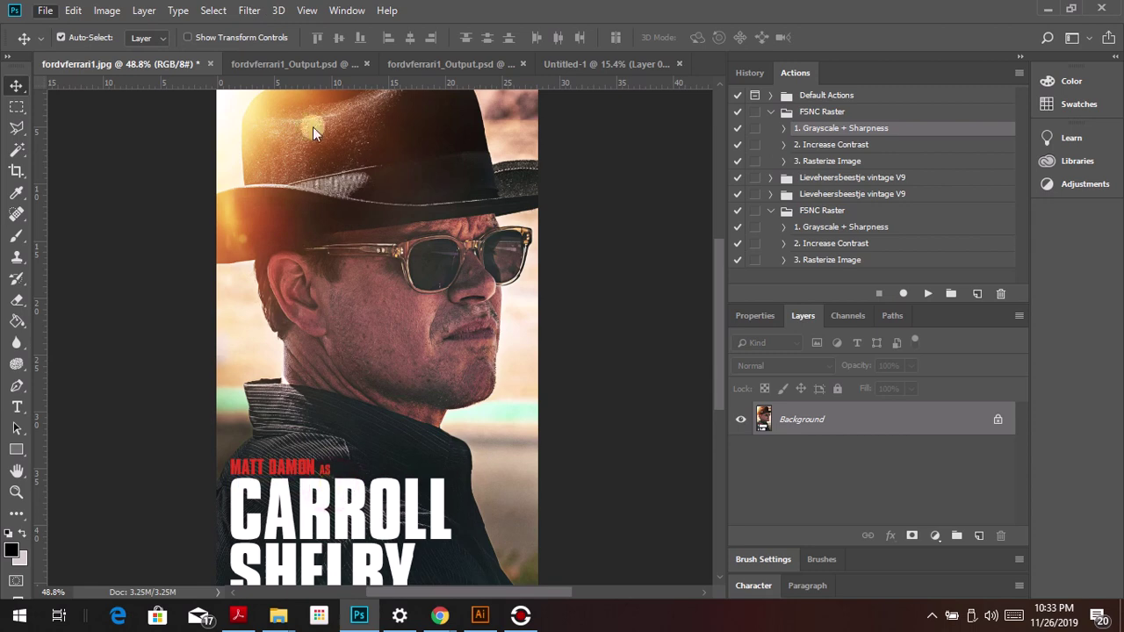
click(773, 216)
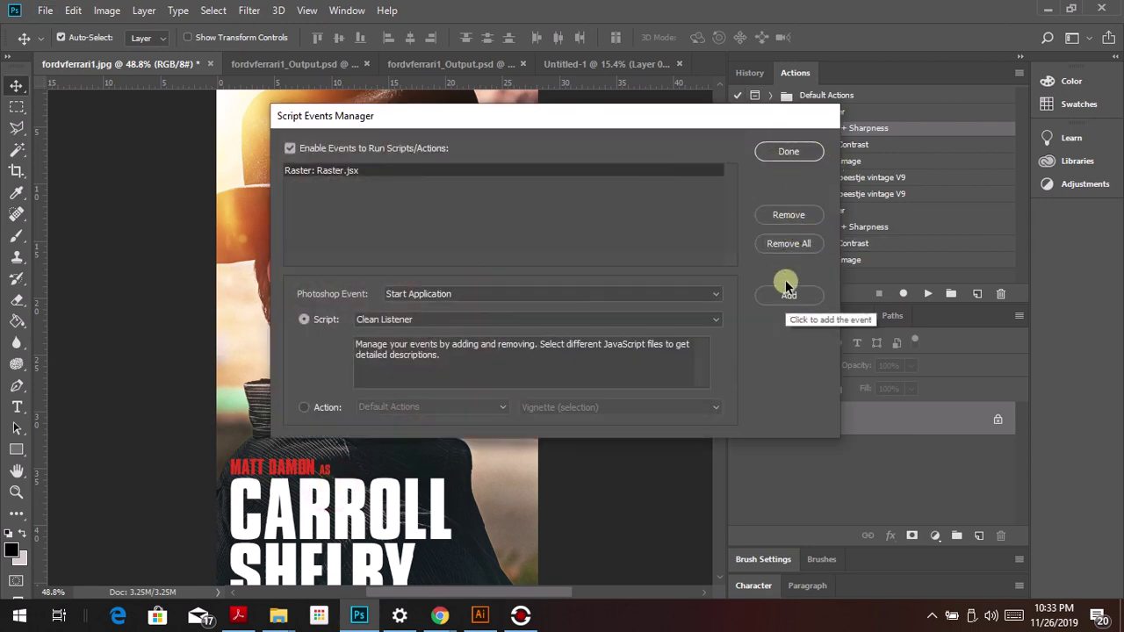
drag(808, 118, 751, 118)
click(760, 152)
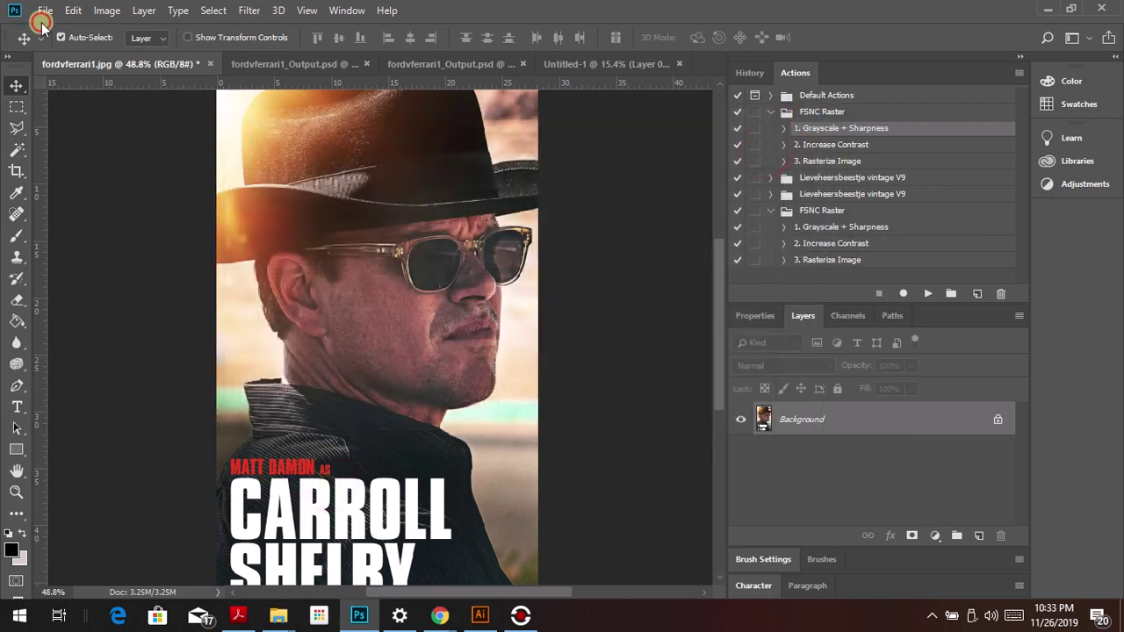
Step: Start PSP SimRip3 on the poster and set the red, green and blue dots to size 25 with Round shape
click(44, 12)
mouse_move(132, 393)
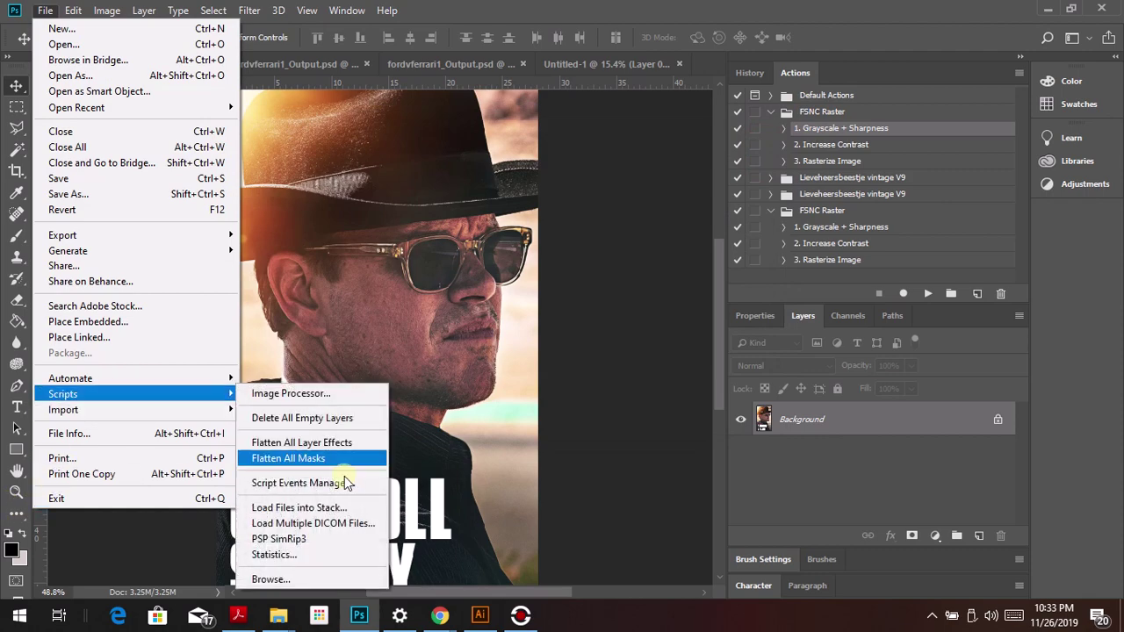
click(313, 539)
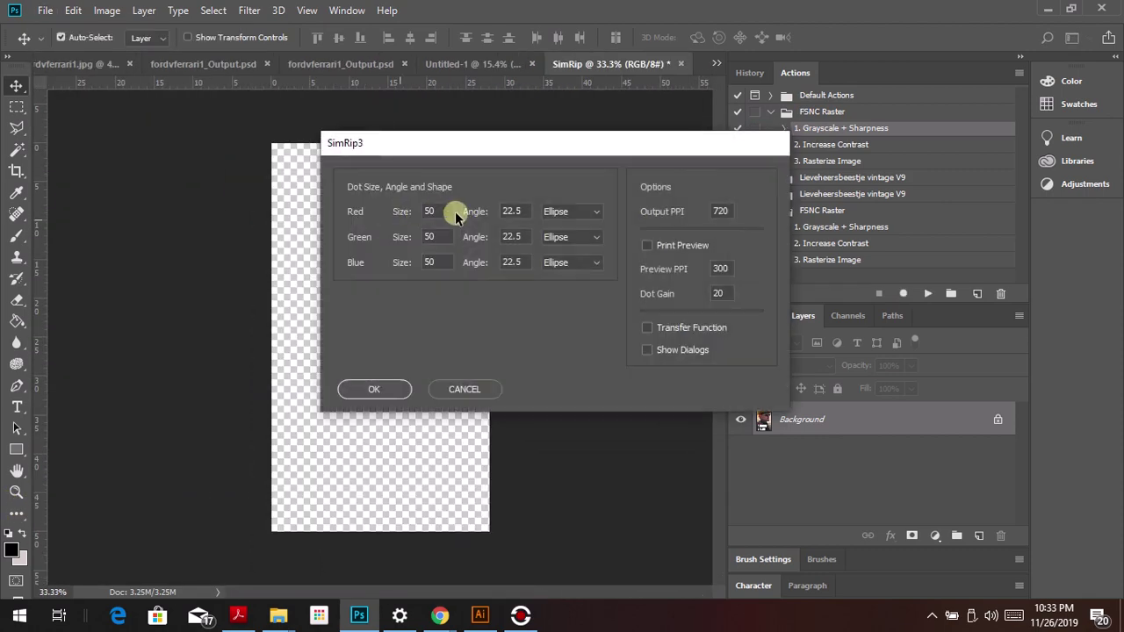
text(25)
click(436, 234)
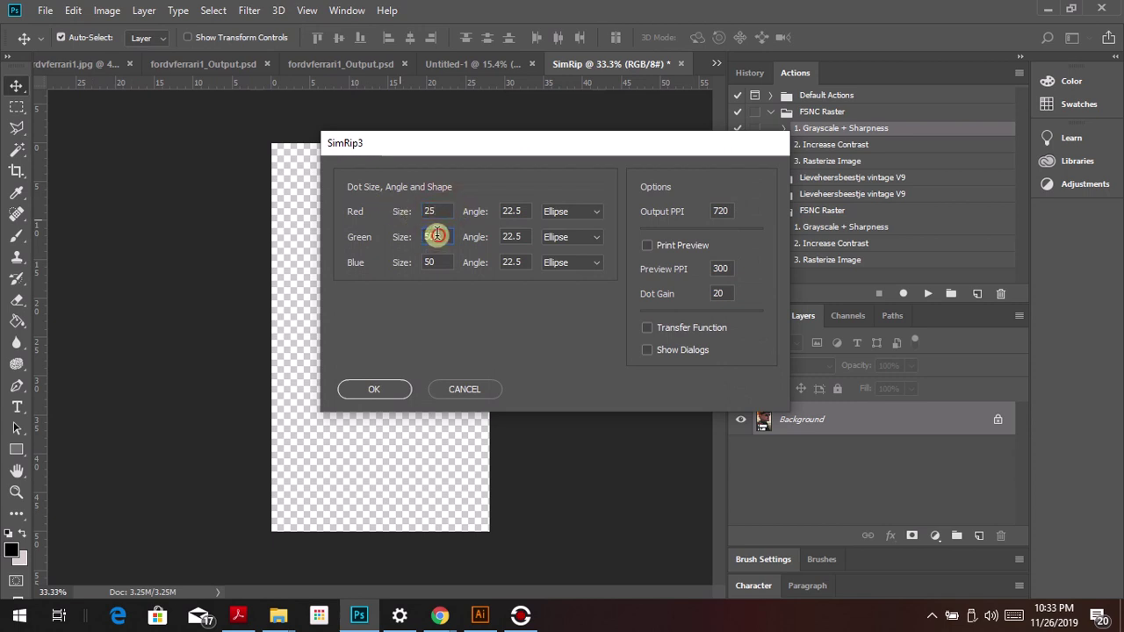
click(579, 206)
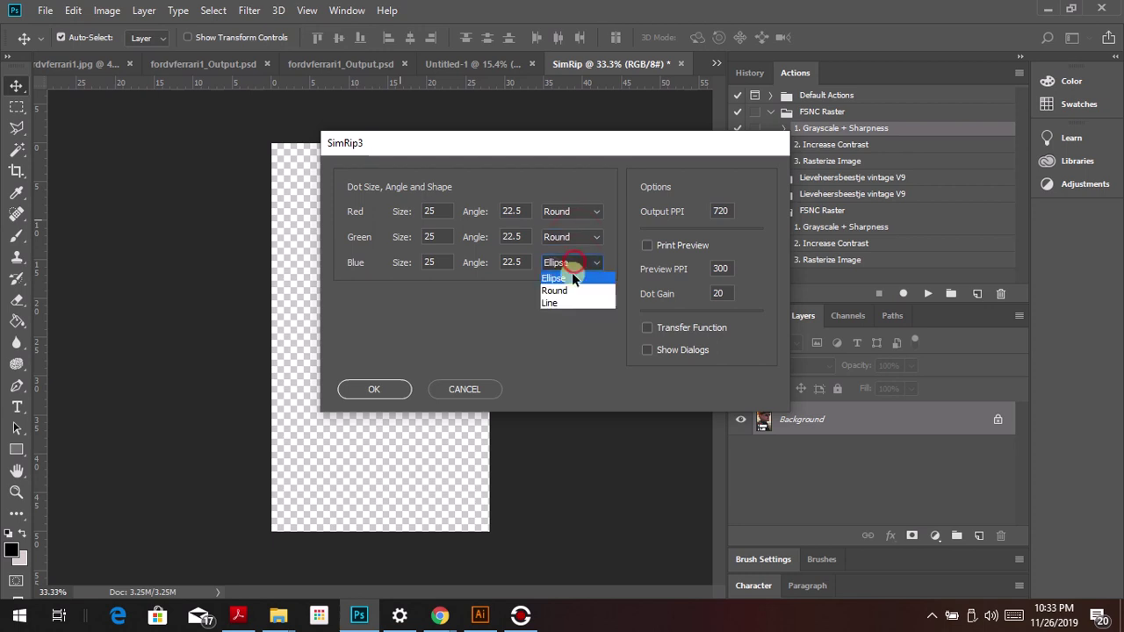
Step: Set the output resolution to 300 PPI and generate the halftone, returning to the standard screen mode
text(3000)
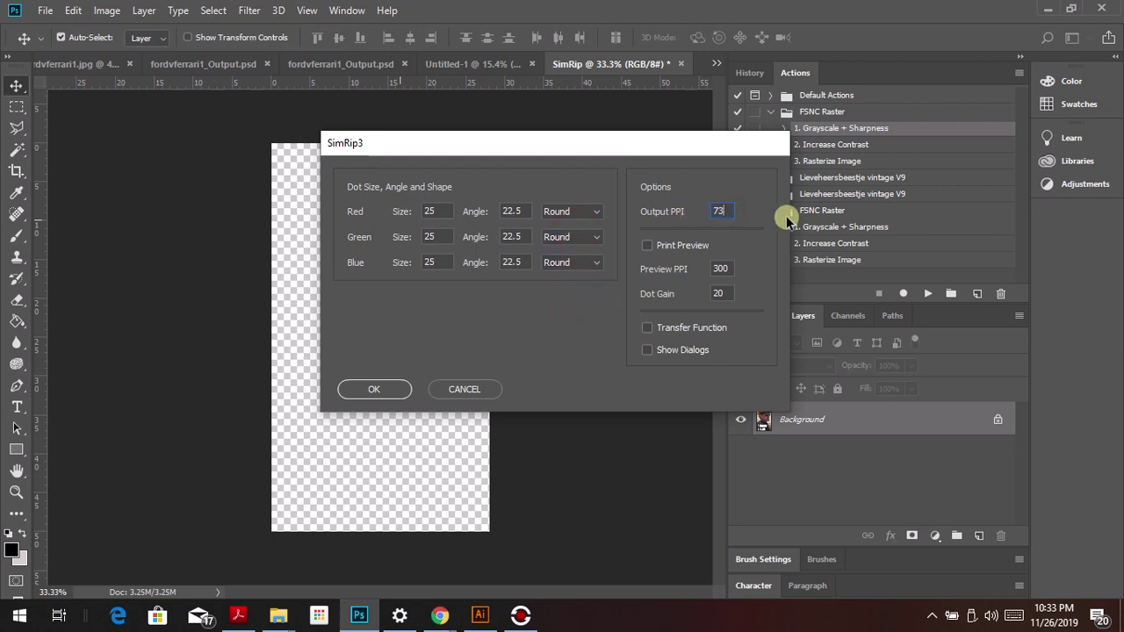
key(BackSpace)
key(BackSpace)
key(BackSpace)
text(00)
click(341, 389)
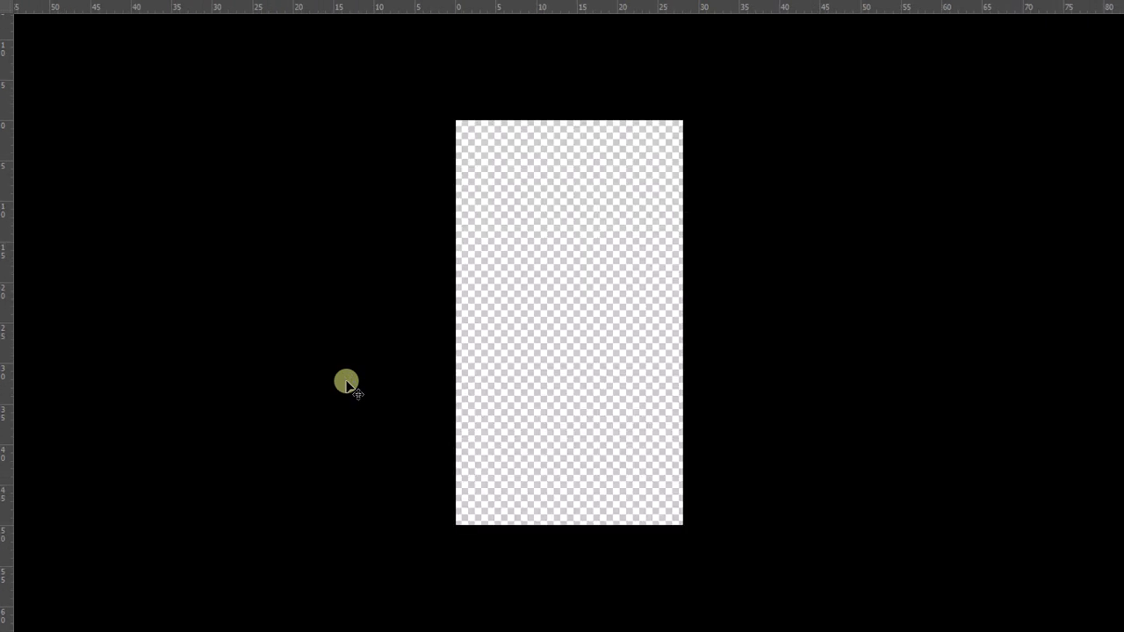
key(f)
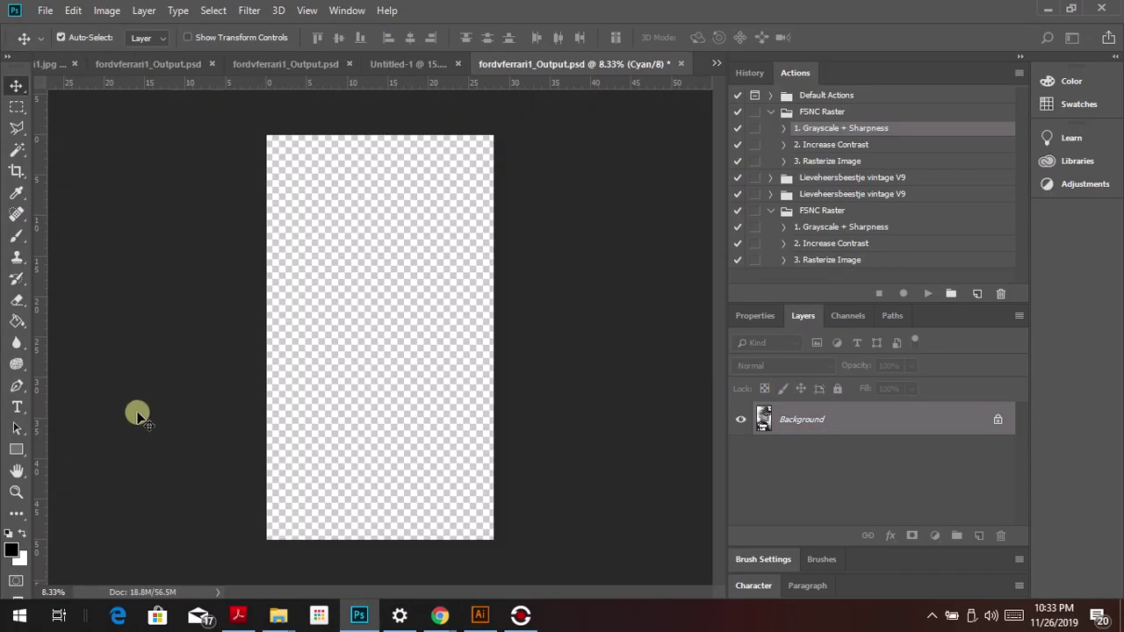
Step: Convert the new multichannel halftone output to RGB Color and check its dots around the sunglasses
click(107, 10)
mouse_move(118, 29)
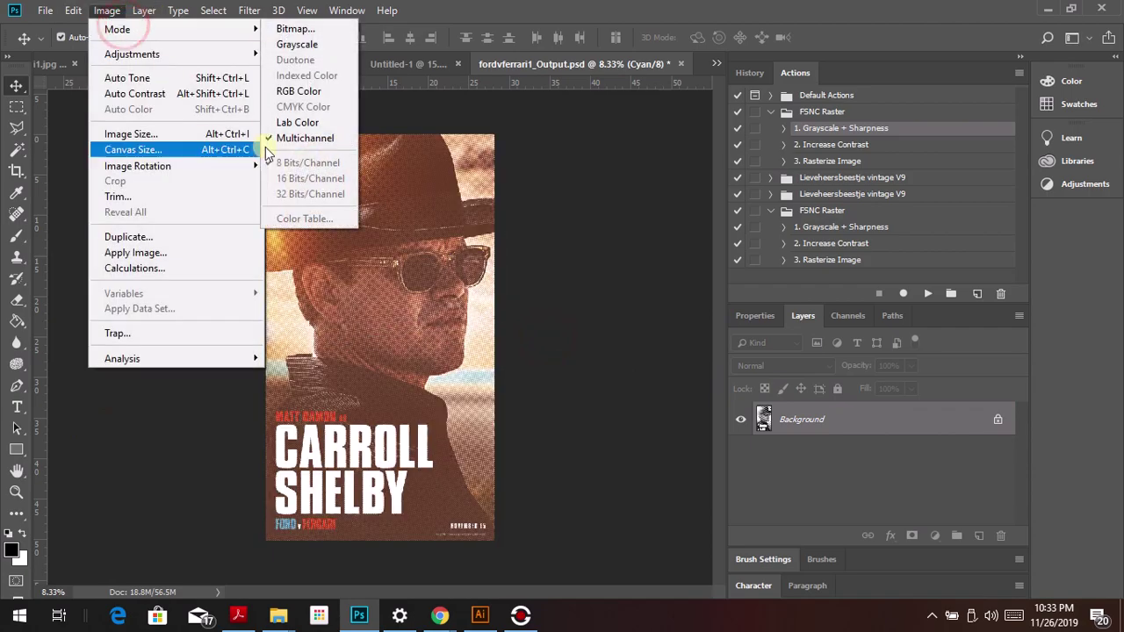
click(314, 90)
scroll(283, 303, up, 10)
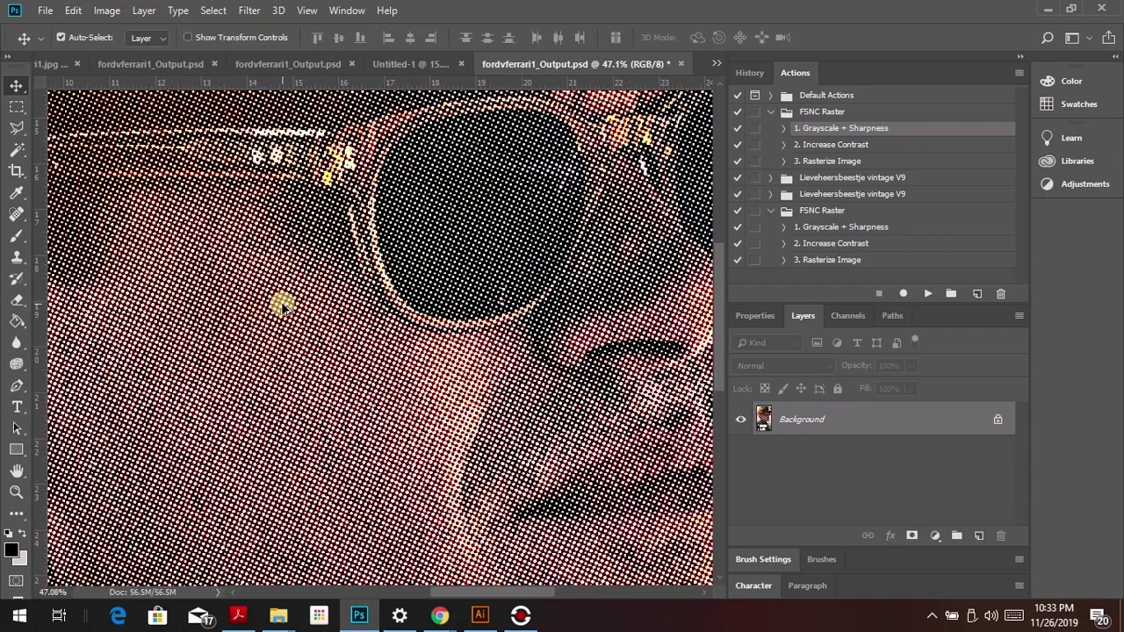
scroll(283, 303, down, 8)
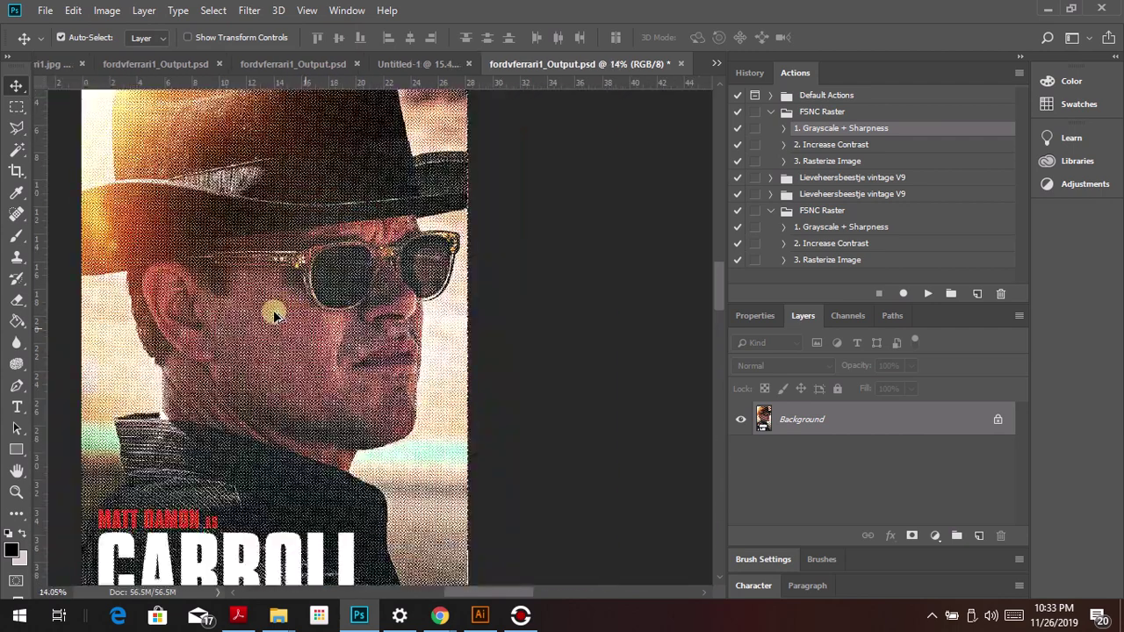
click(11, 543)
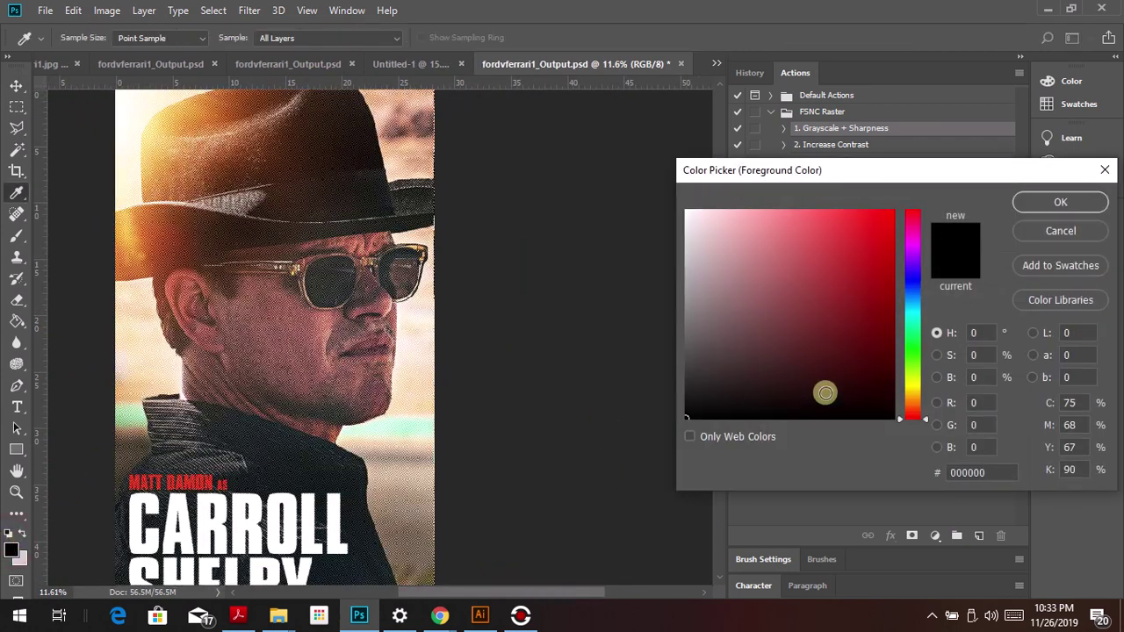
click(1037, 201)
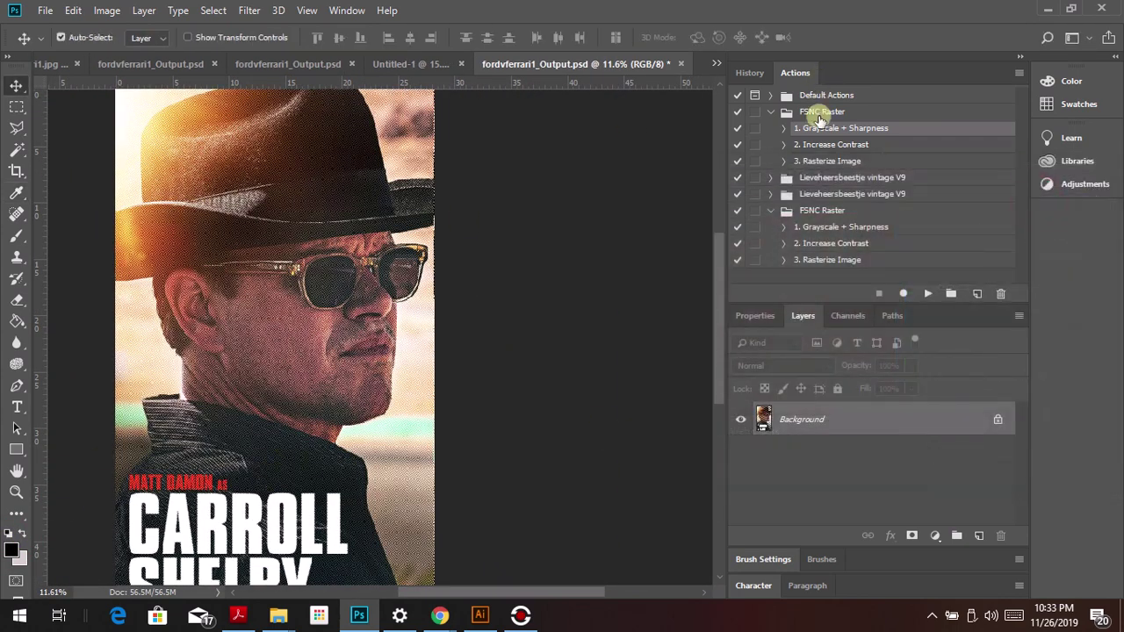
click(16, 148)
right_click(466, 252)
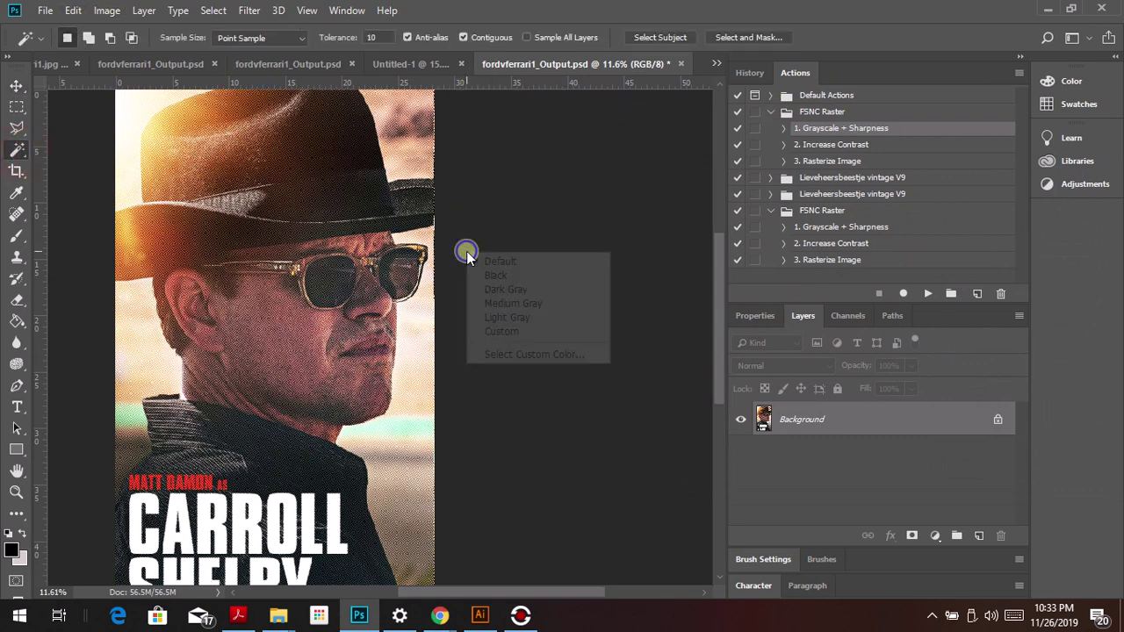
click(321, 288)
right_click(322, 288)
click(354, 428)
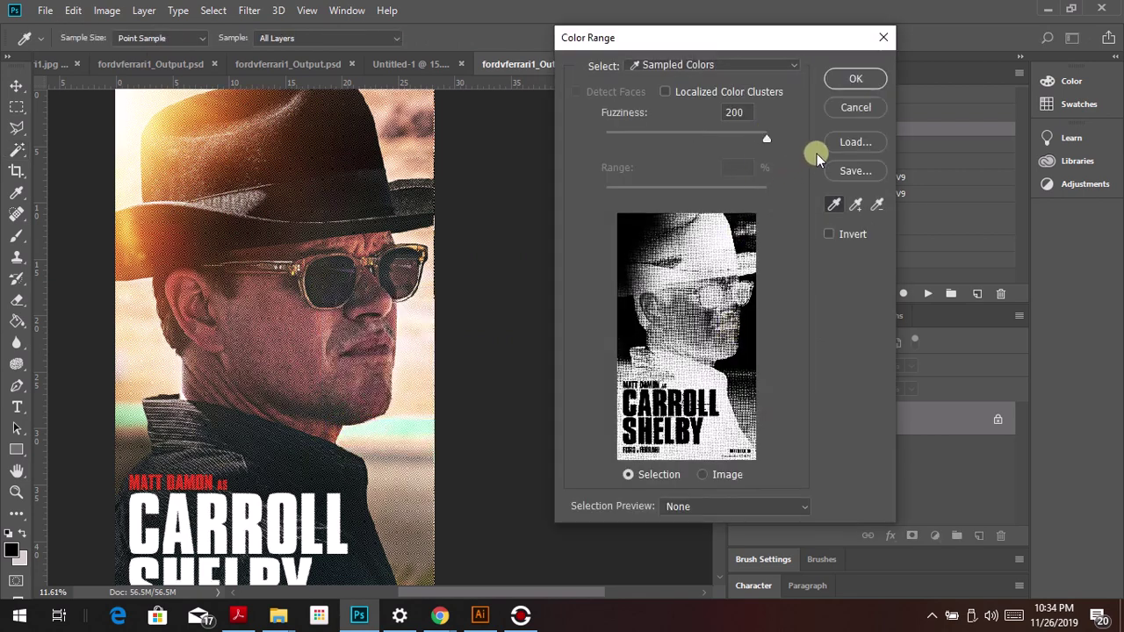
click(766, 138)
click(376, 388)
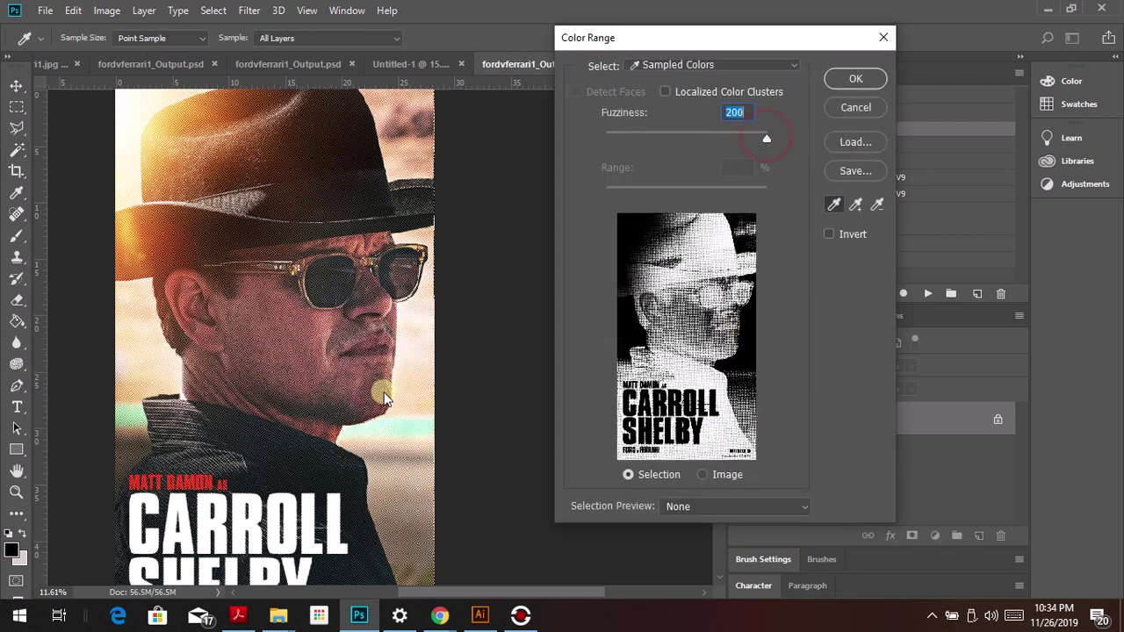
click(25, 561)
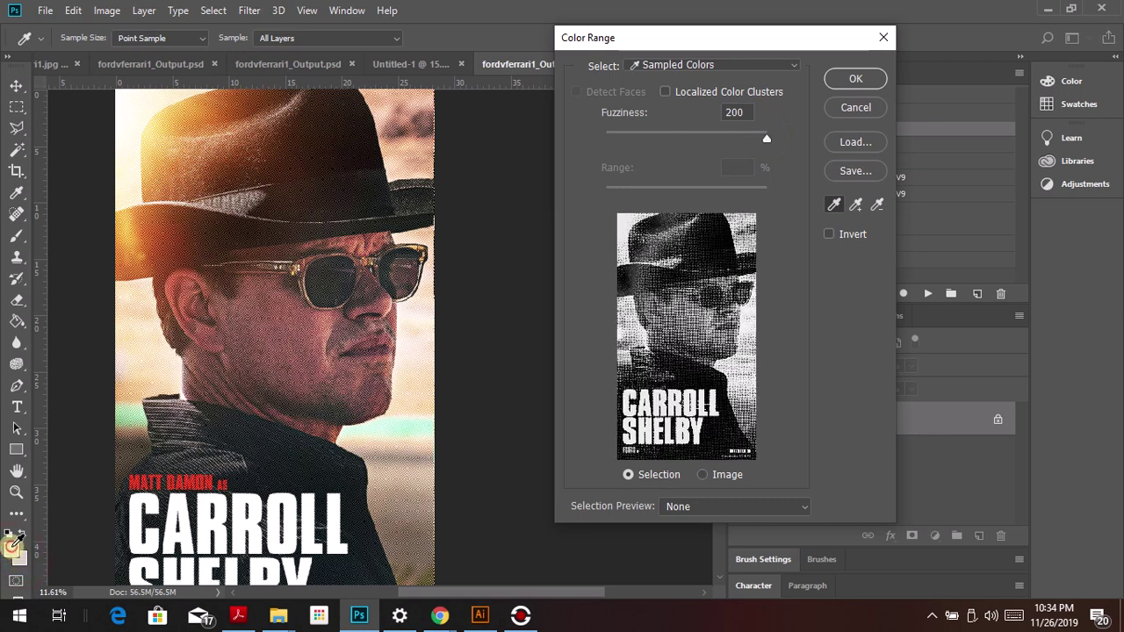
click(835, 110)
Step: Set the foreground colour to black with hex value 000000
click(11, 549)
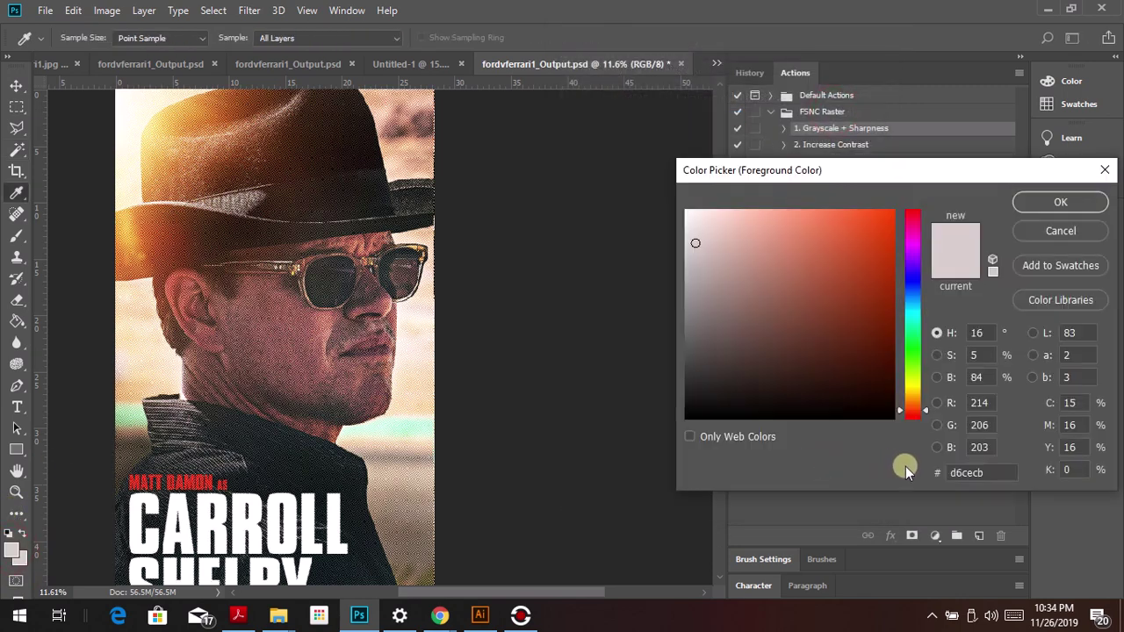
click(1002, 471)
text(000)
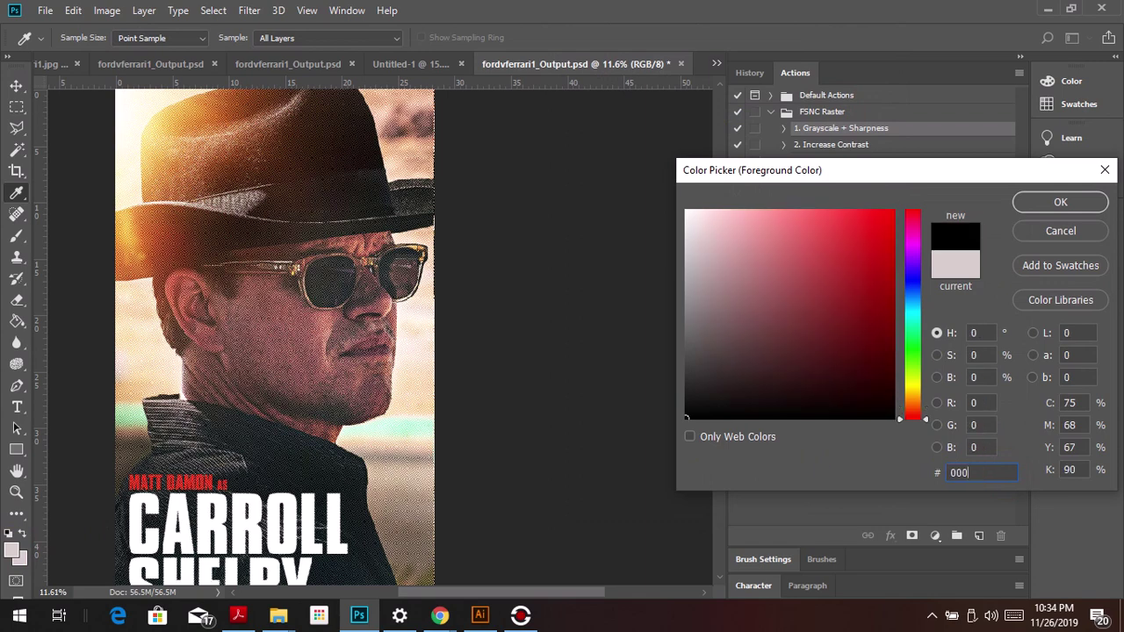
text(000)
click(1059, 202)
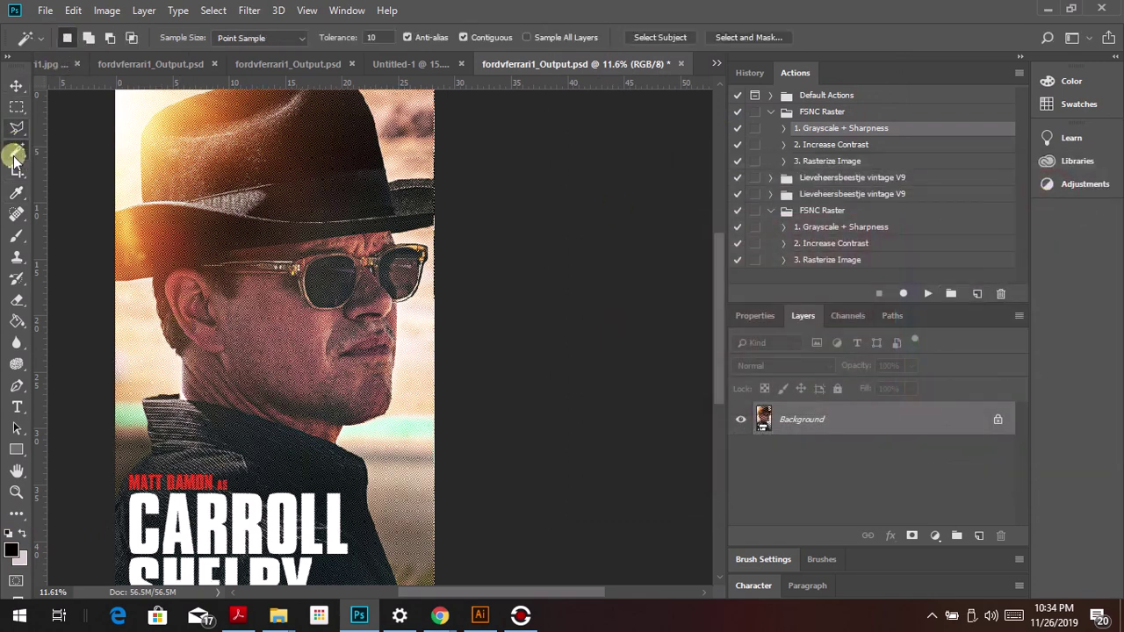
Step: Select the black areas of the halftone using Color Range with a fuzziness of 200
right_click(296, 256)
click(326, 401)
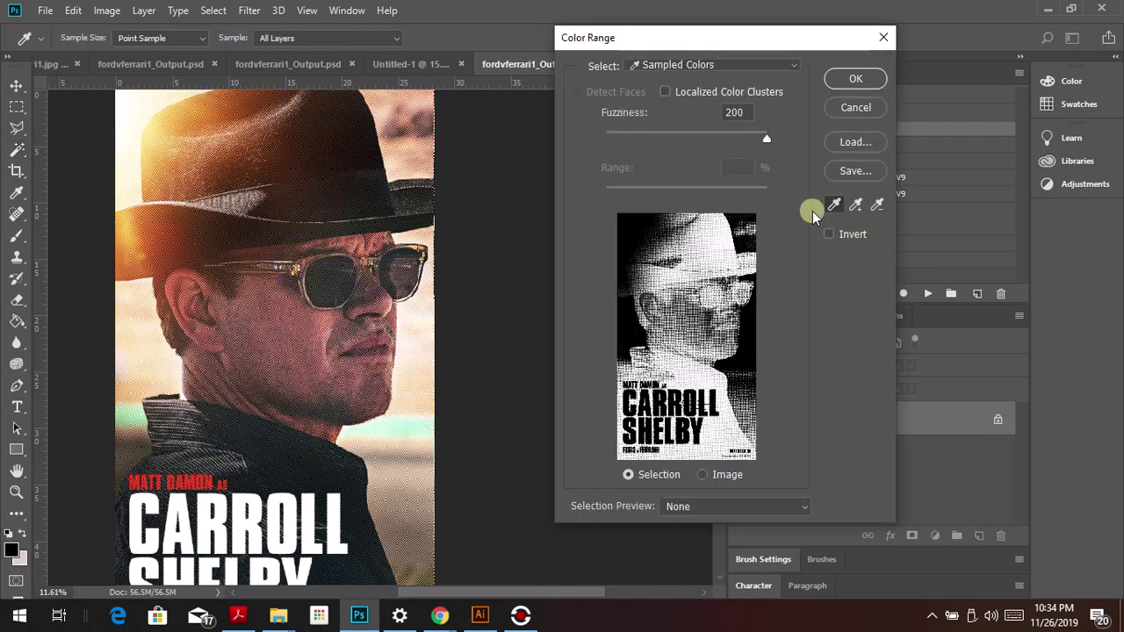
click(847, 79)
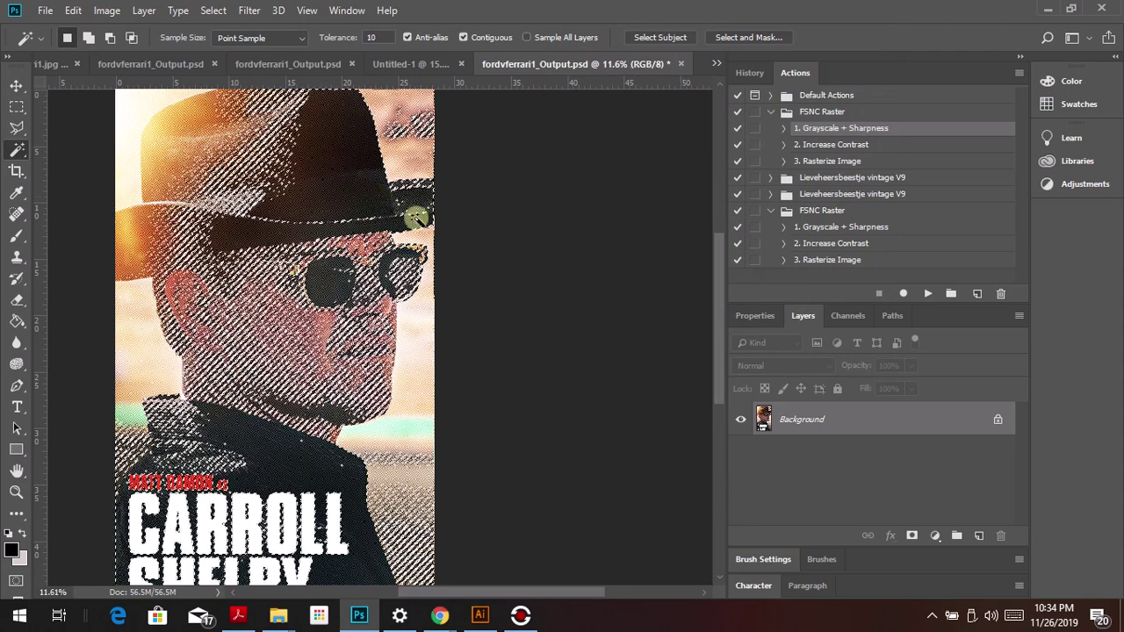
Step: Unlock the background layer, delete the selected black areas and clear the selection
click(997, 419)
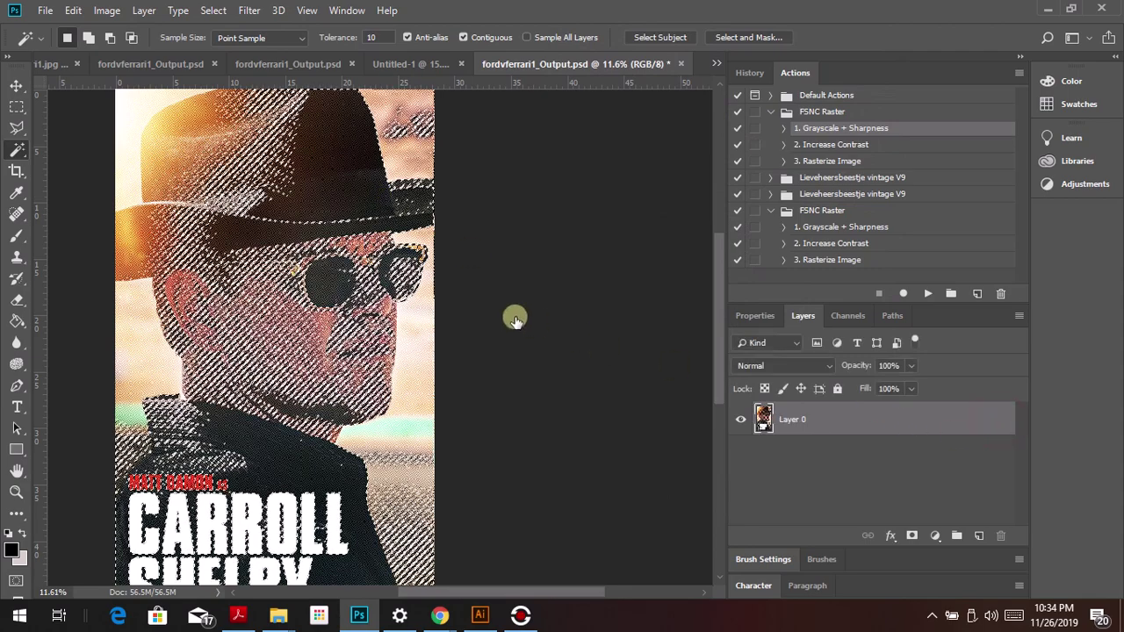
click(1055, 181)
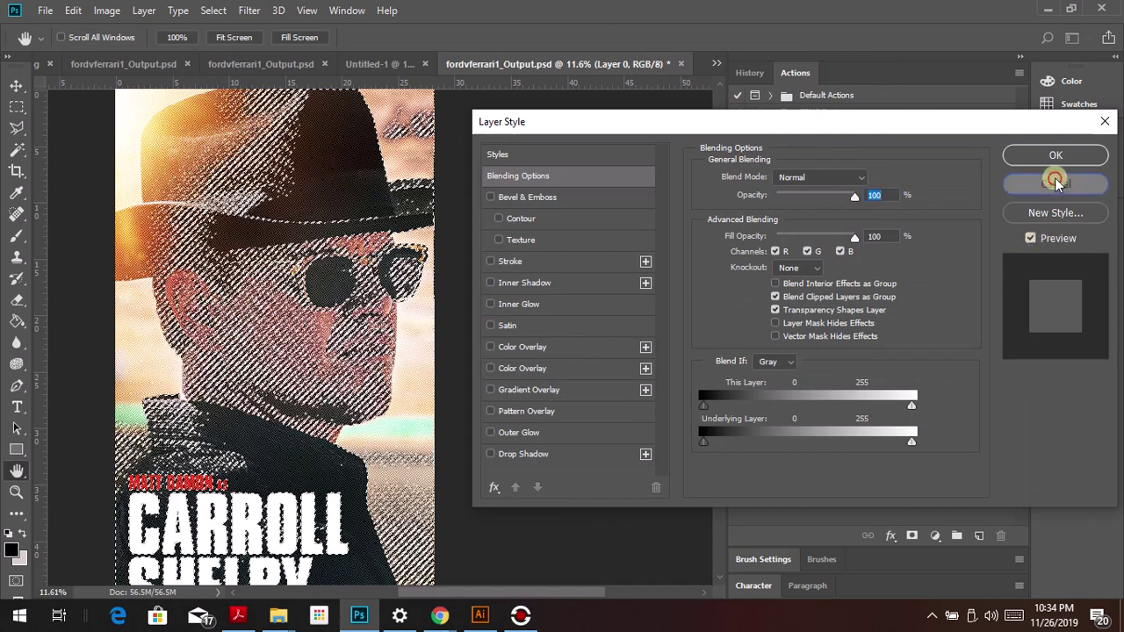
key(w)
key(Delete)
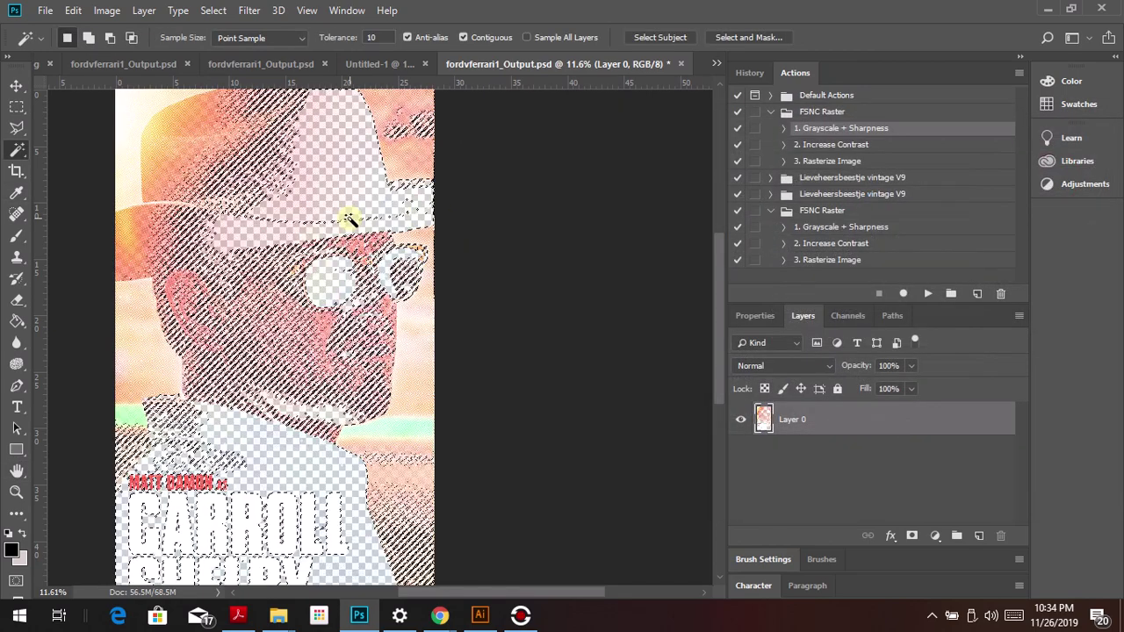
key(ctrl+d)
Step: Move the transparent halftone layer into the black A4 document Untitled-1
click(18, 87)
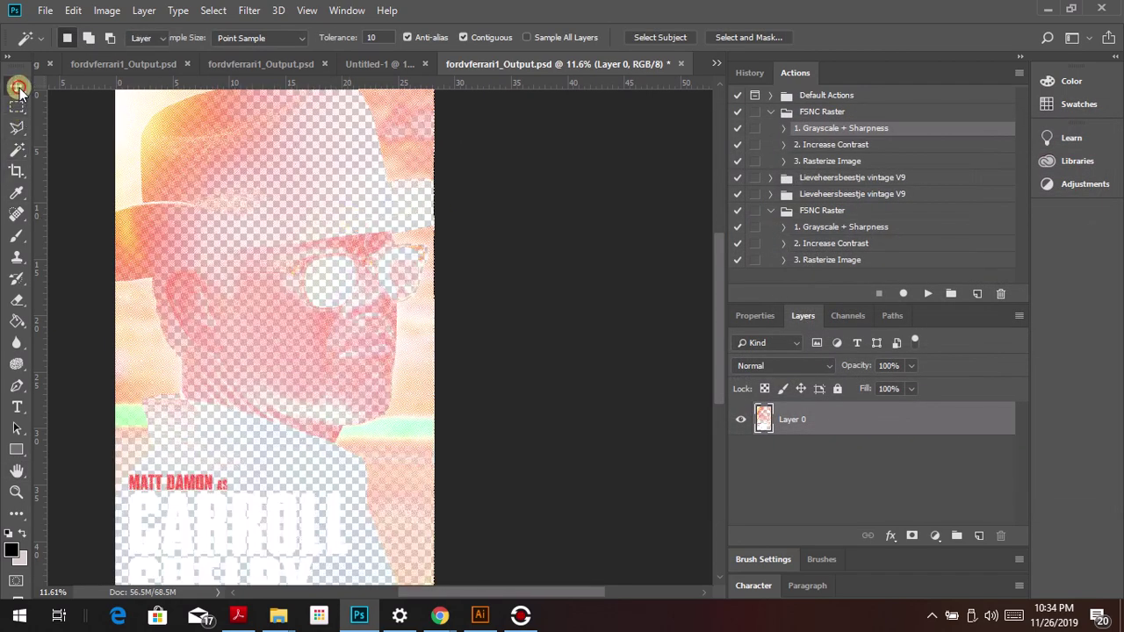
mouse_move(189, 193)
mouse_down()
mouse_move(155, 151)
mouse_move(360, 63)
mouse_move(367, 296)
mouse_up()
key(Caps_Lock)
key(Caps_Lock)
Step: Scale the placed halftone to 53.92% so the whole poster fits inside the black page
scroll(369, 298, down, 3)
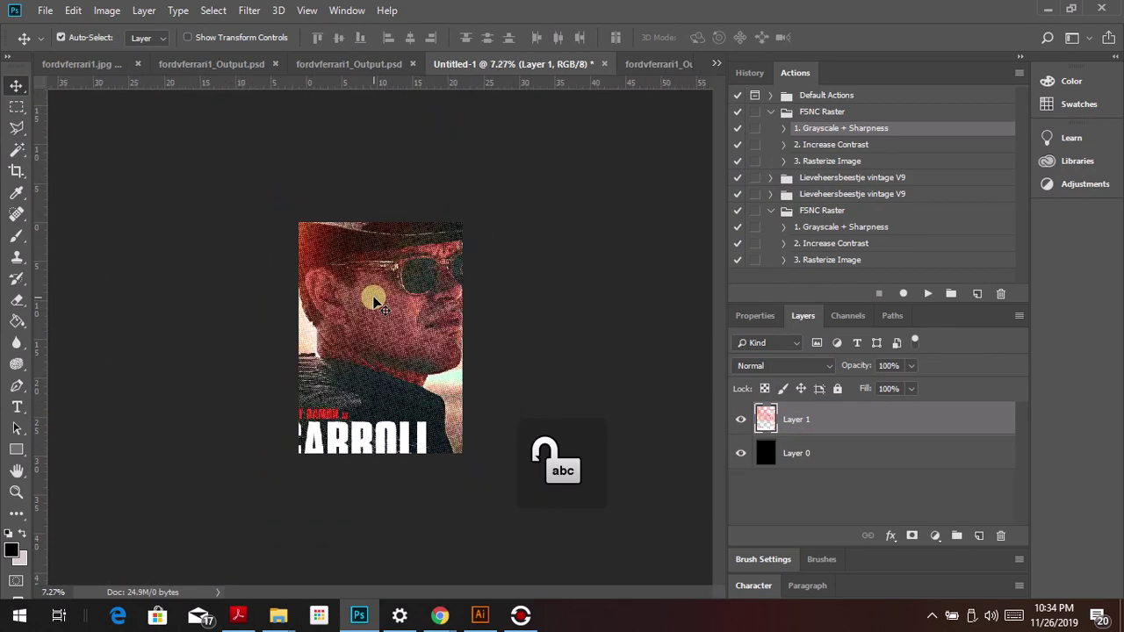
key(ctrl+t)
drag(484, 163, 406, 291)
drag(366, 327, 404, 273)
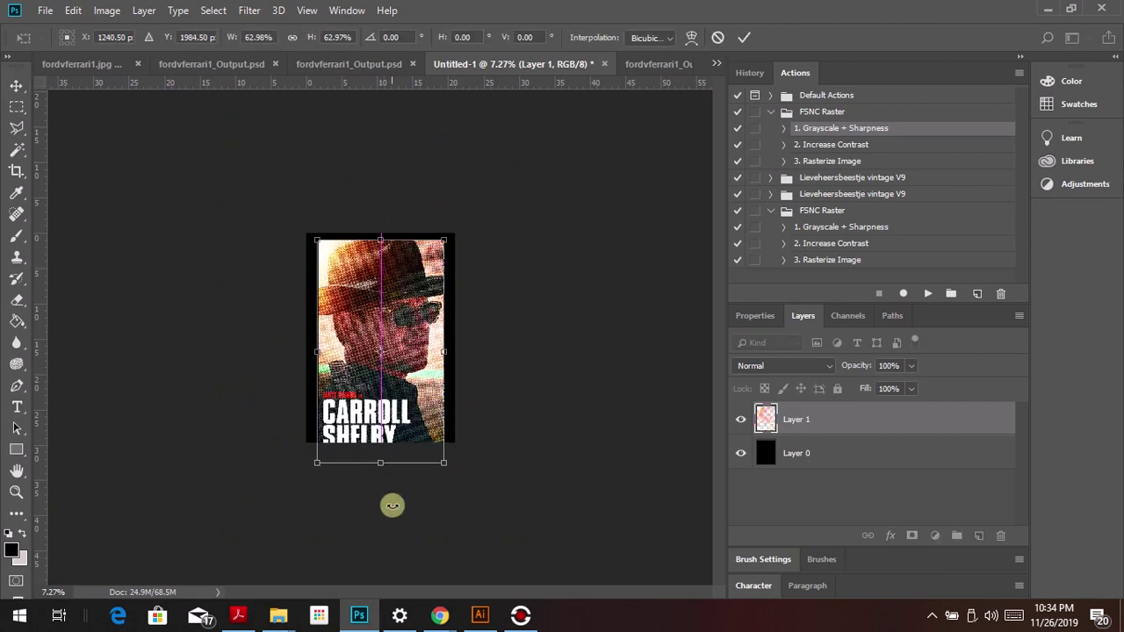
drag(443, 469, 428, 430)
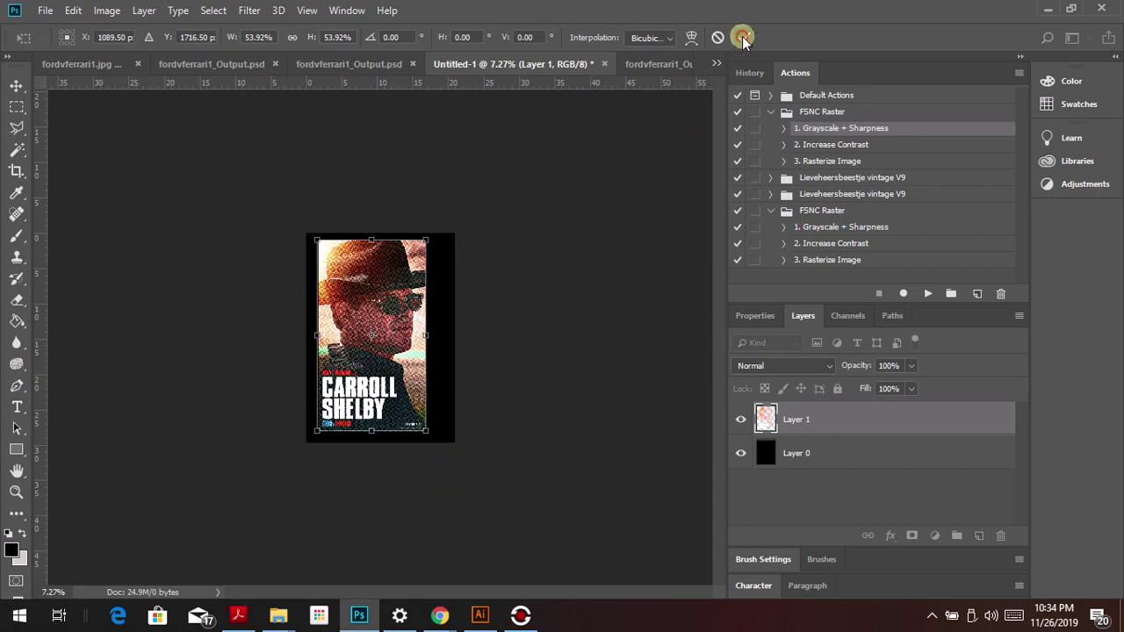
click(742, 37)
Step: Examine the halftone dots on the hat, sunglasses and face, and compare the poster with the black background layer hidden and shown
scroll(391, 236, up, 10)
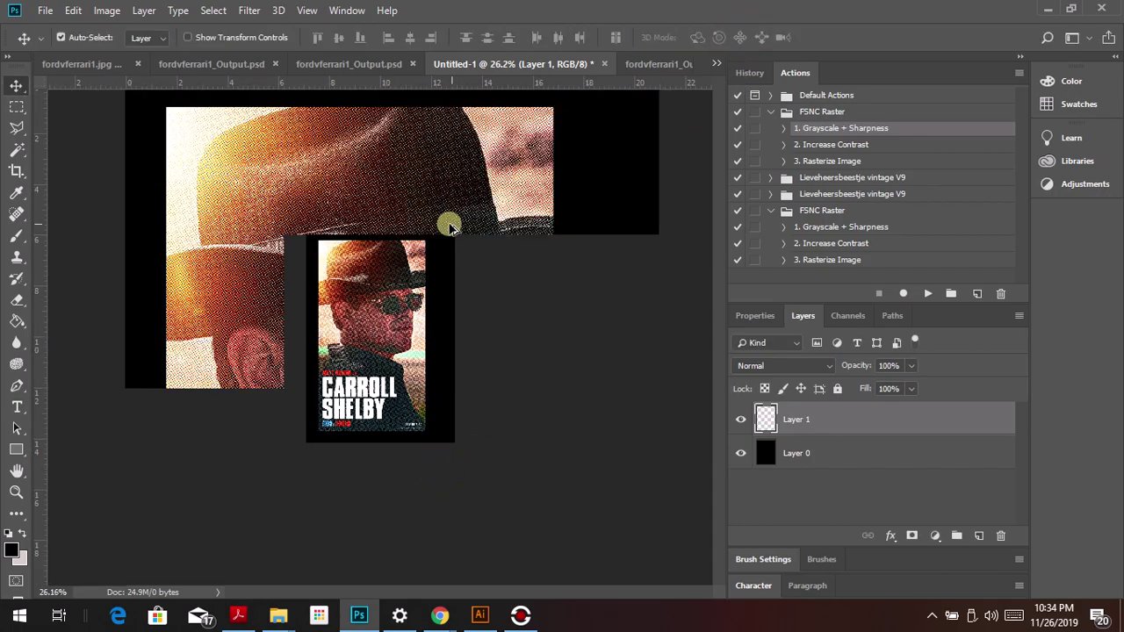
scroll(555, 160, down, 4)
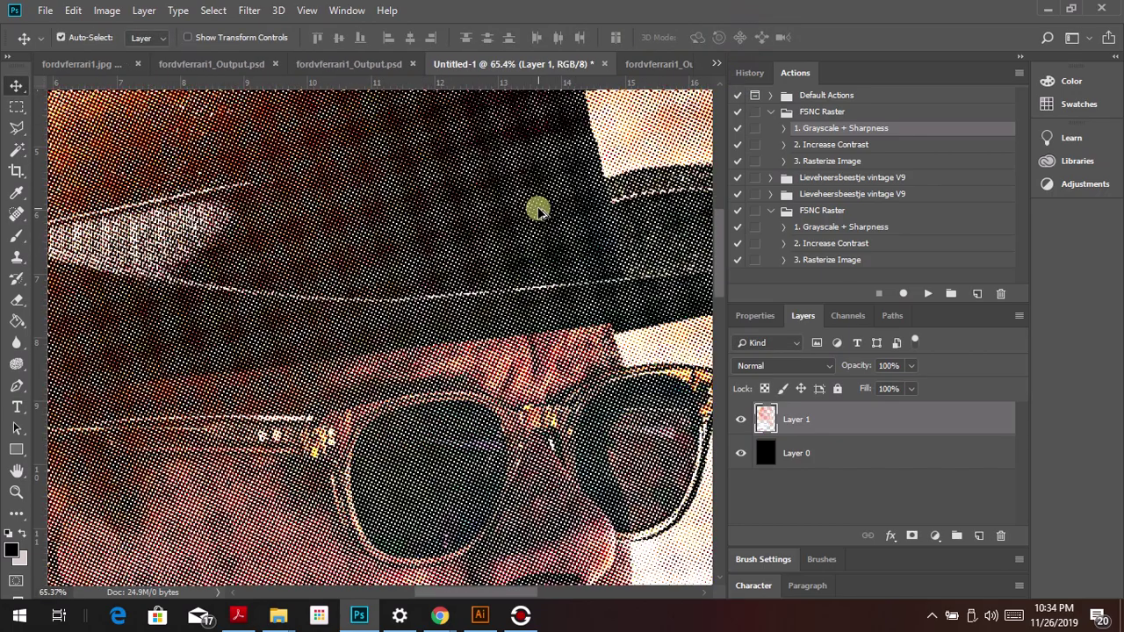
scroll(482, 372, up, 5)
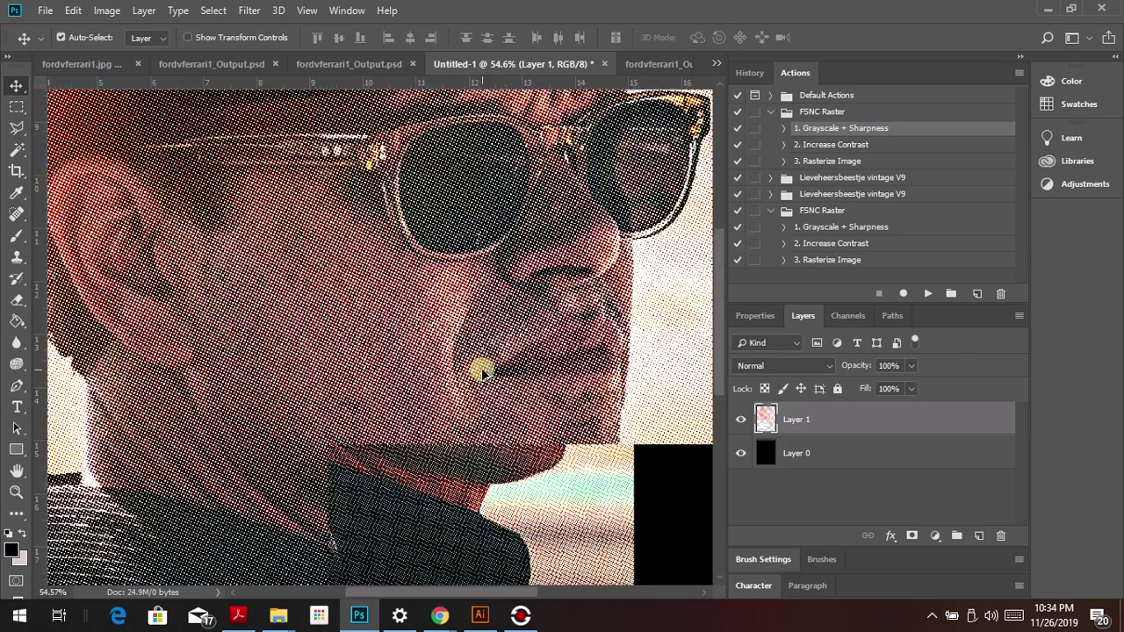
scroll(645, 446, down, 6)
scroll(669, 447, down, 2)
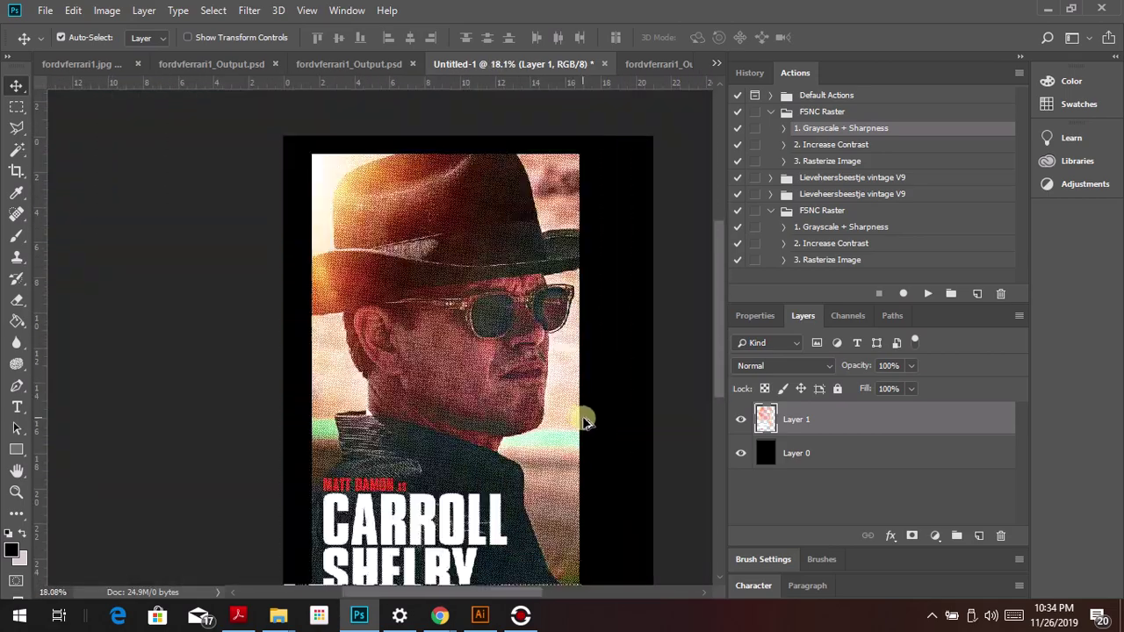
click(743, 457)
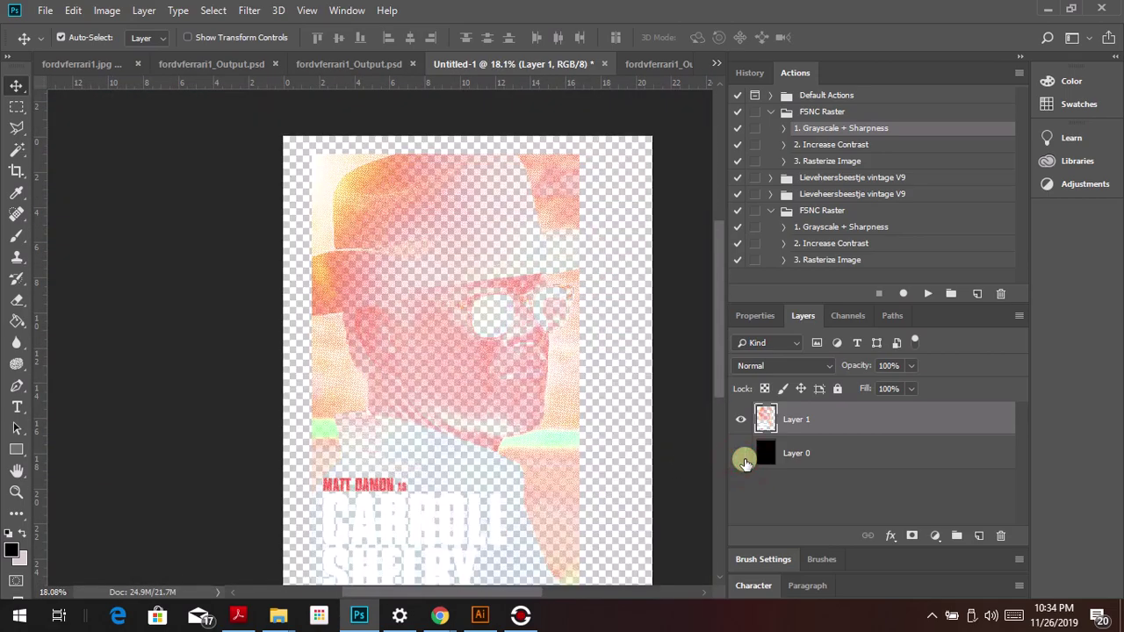
scroll(536, 369, down, 2)
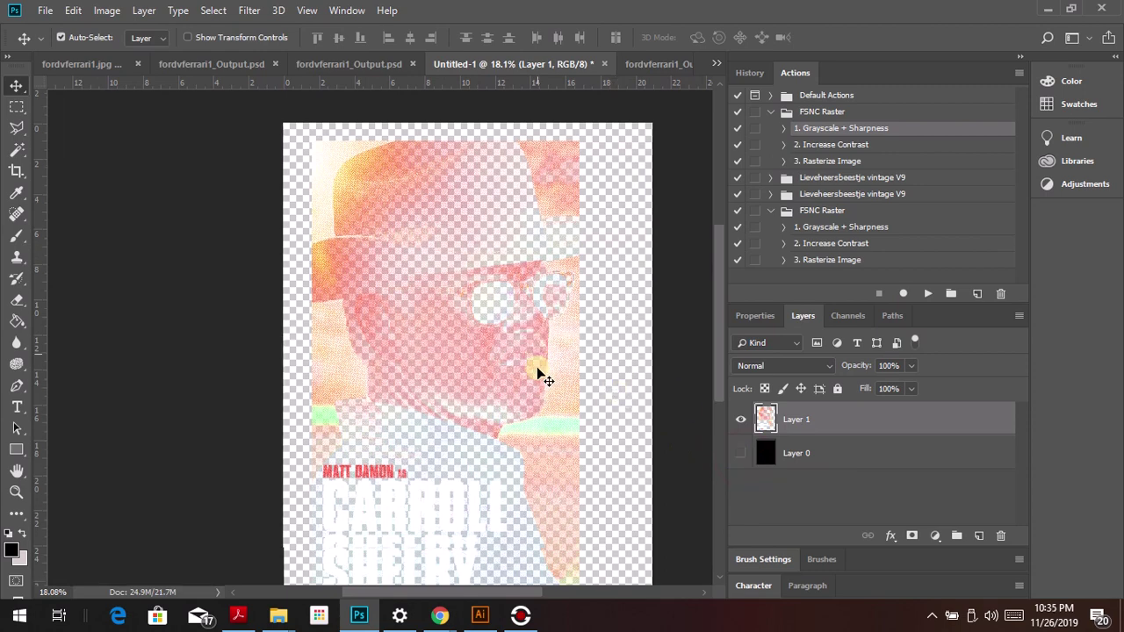
click(743, 457)
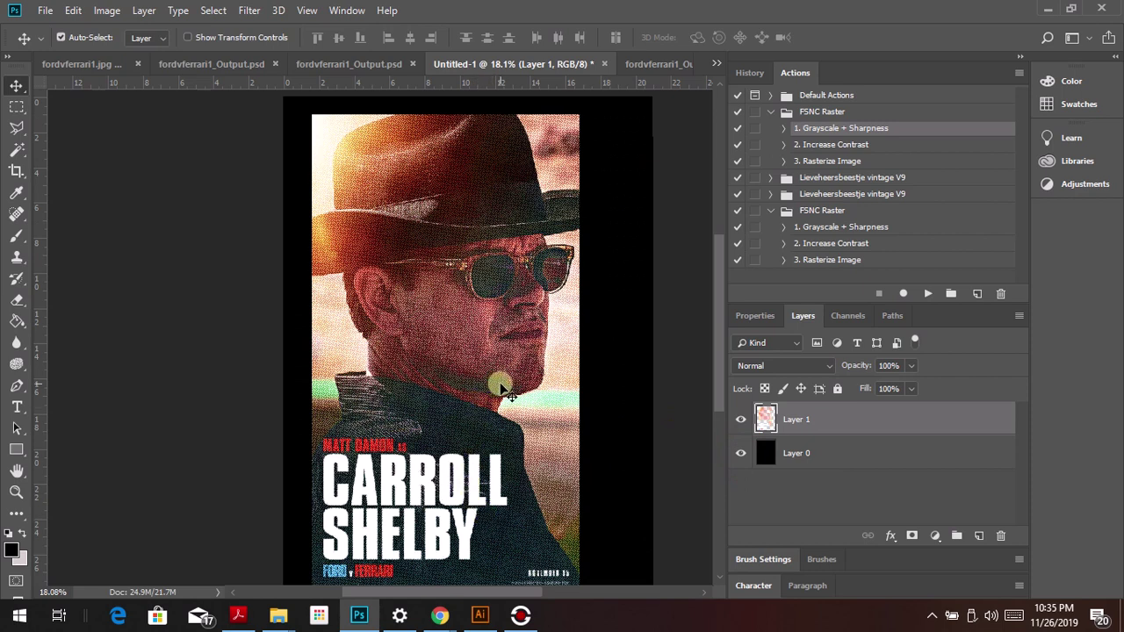
mouse_move(525, 619)
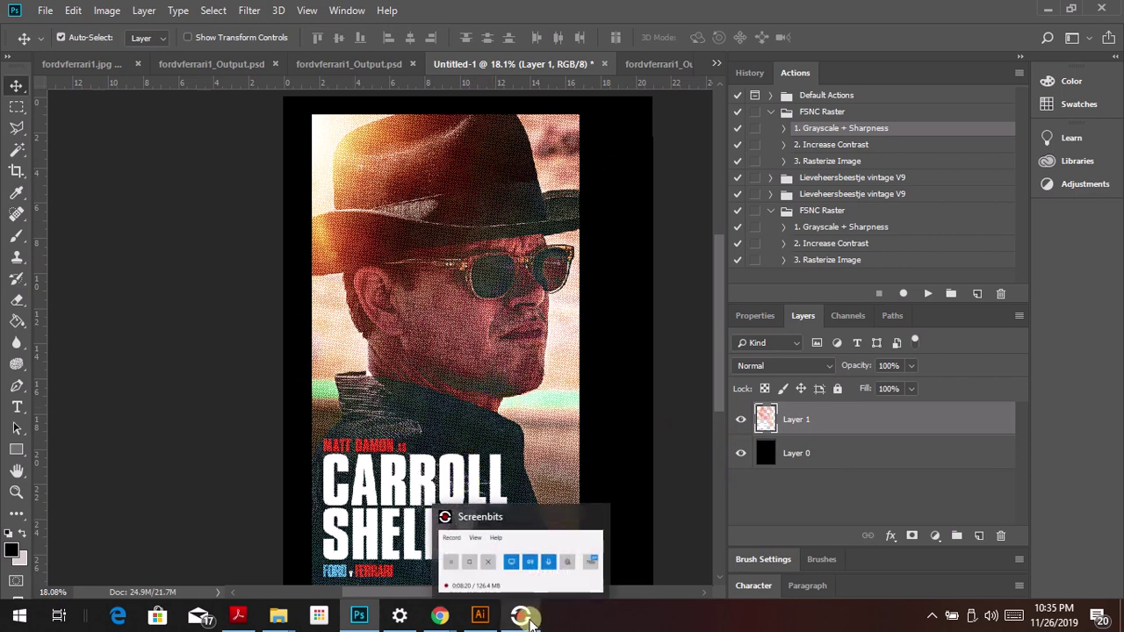
click(520, 619)
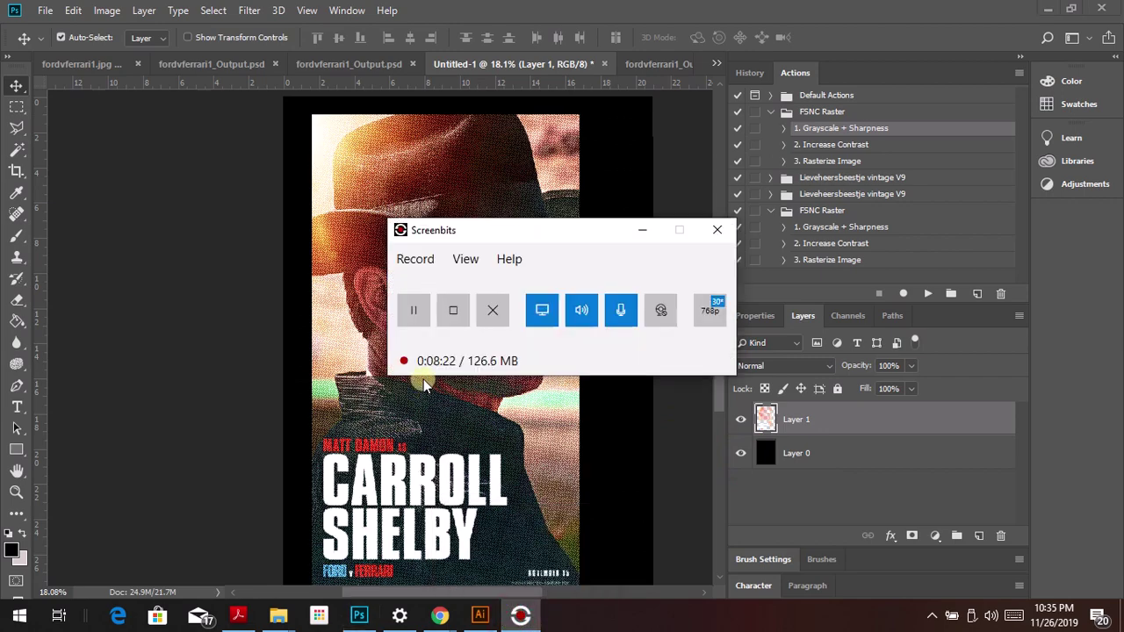